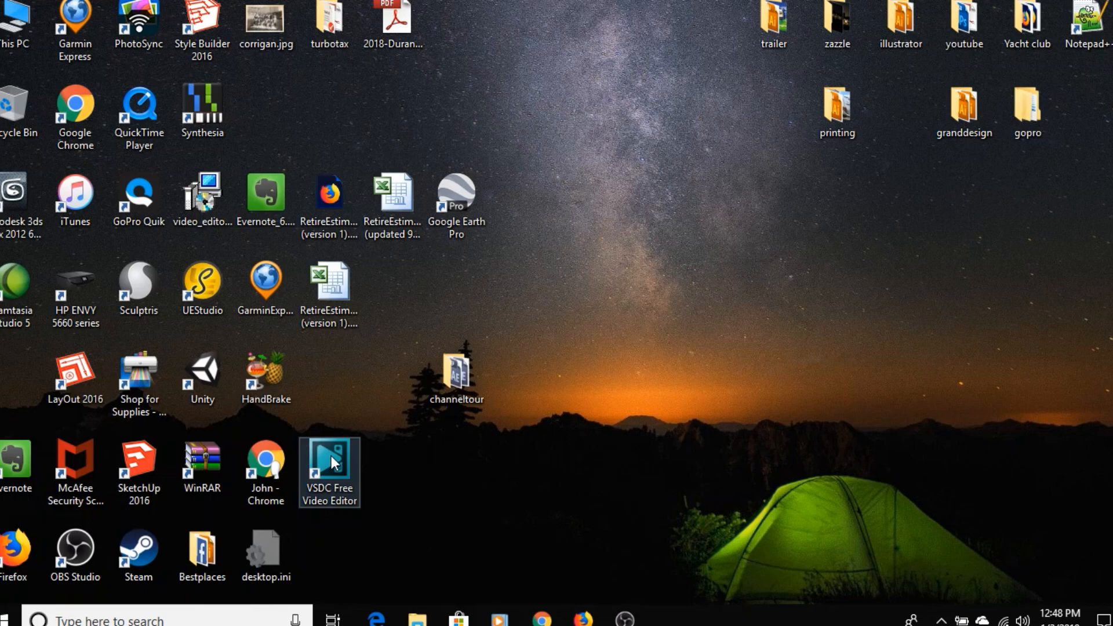
# Step: Switch to Firefox to view the VSDC Free Video Editor download page, and minimize the browser window
pyautogui.click(583, 618)
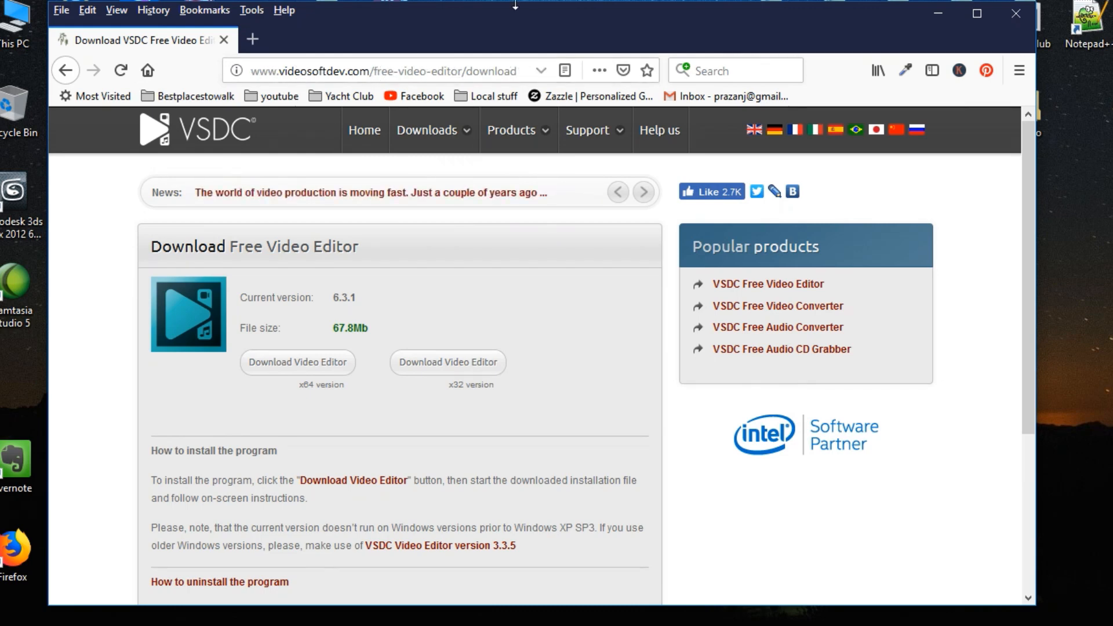
pyautogui.moveTo(508, 12); pyautogui.dragTo(518, 5)
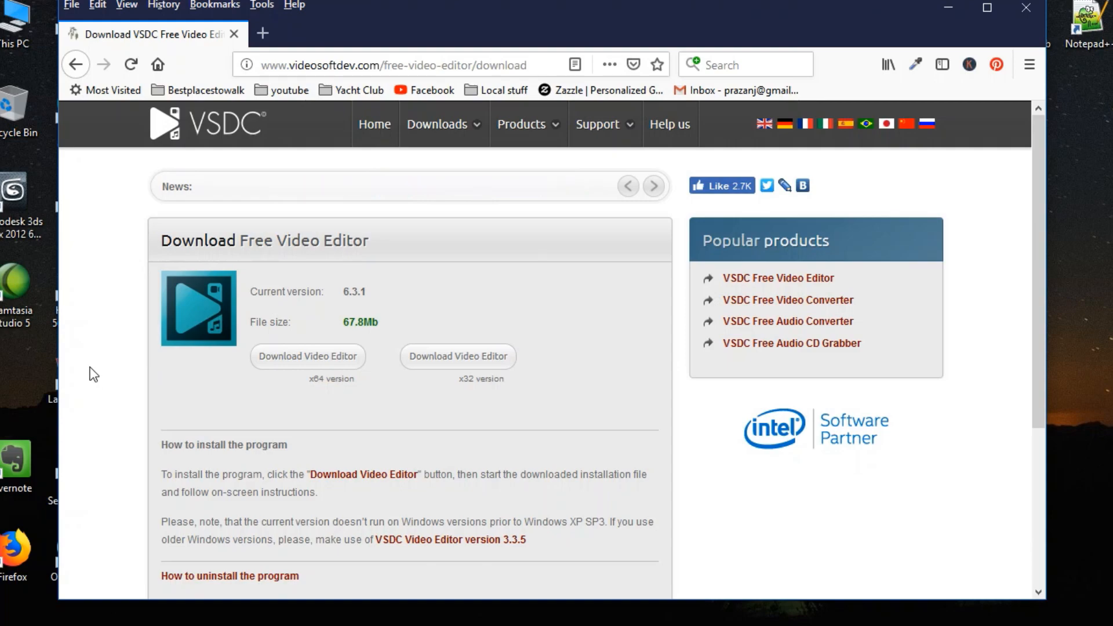
pyautogui.click(965, 16)
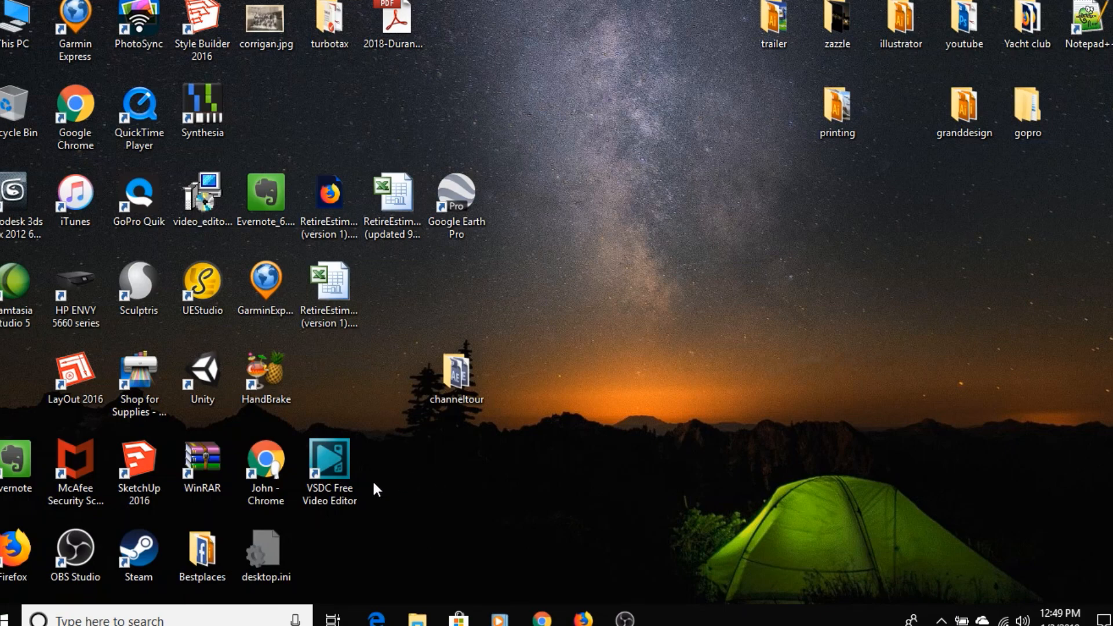
pyautogui.doubleClick(331, 463)
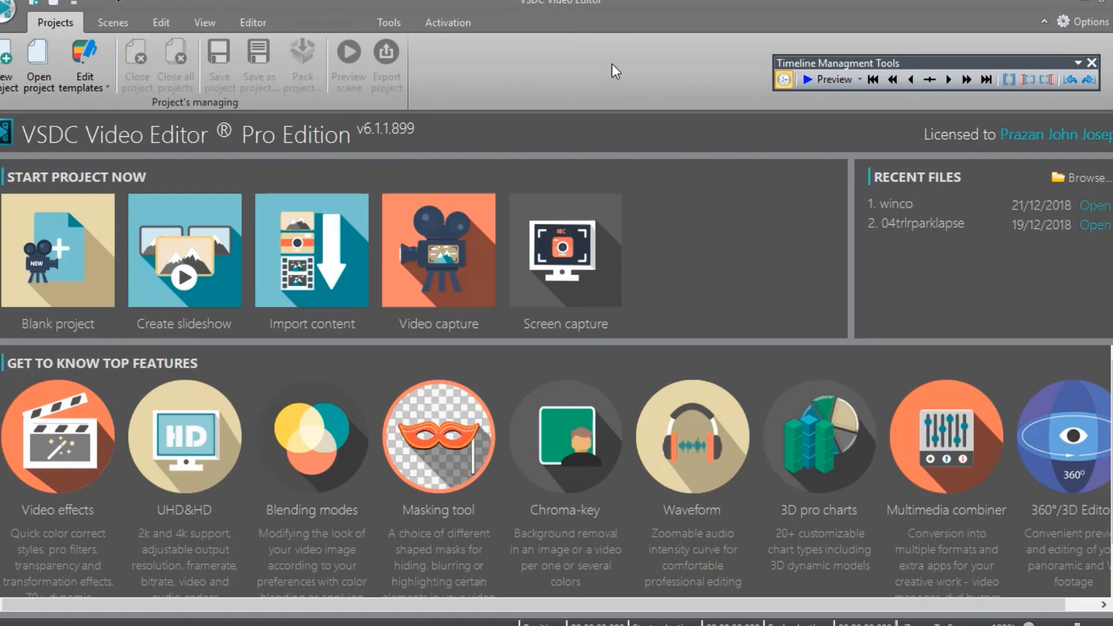
pyautogui.click(319, 269)
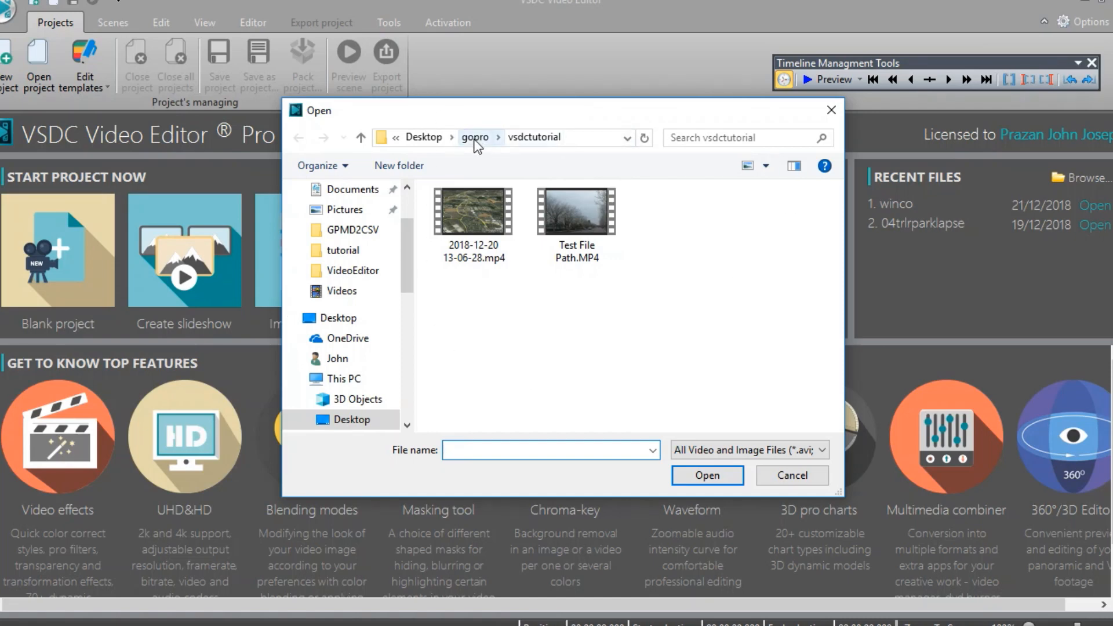
pyautogui.moveTo(583, 219)
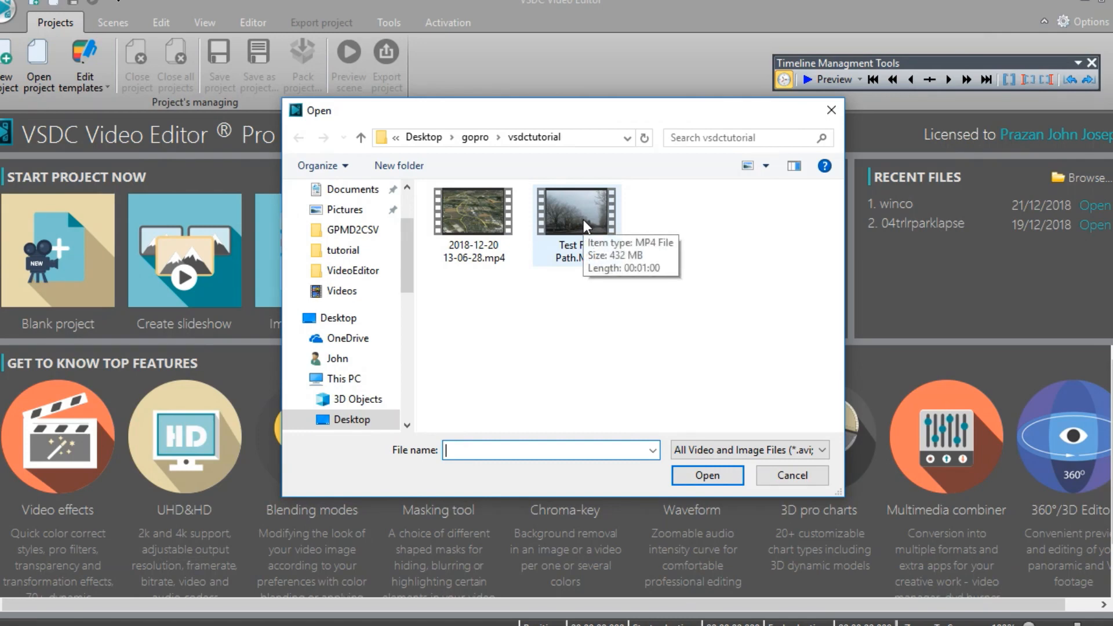
pyautogui.moveTo(460, 208)
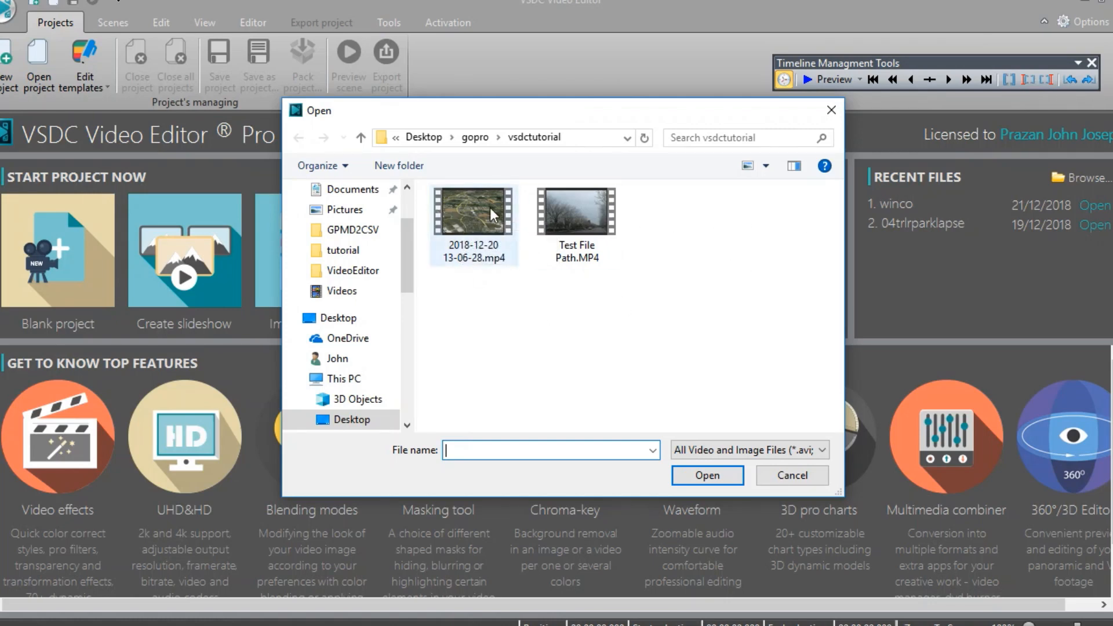
pyautogui.click(464, 218)
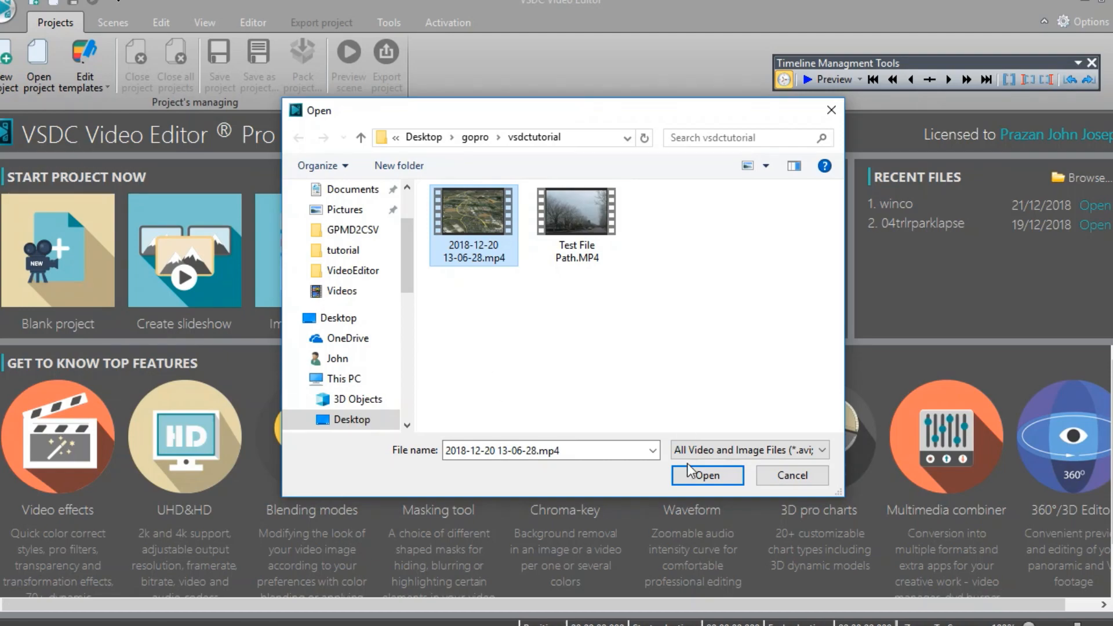
pyautogui.click(712, 476)
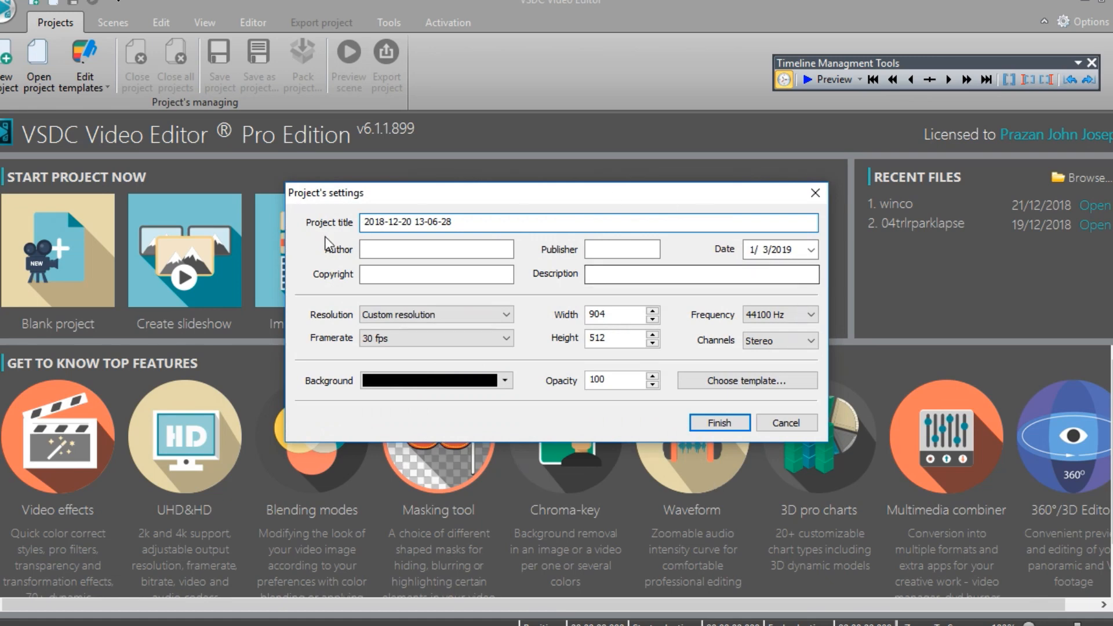
# Step: Title the project "Google Earth Test" and create it with the other project settings as offered
pyautogui.moveTo(461, 222); pyautogui.dragTo(344, 226)
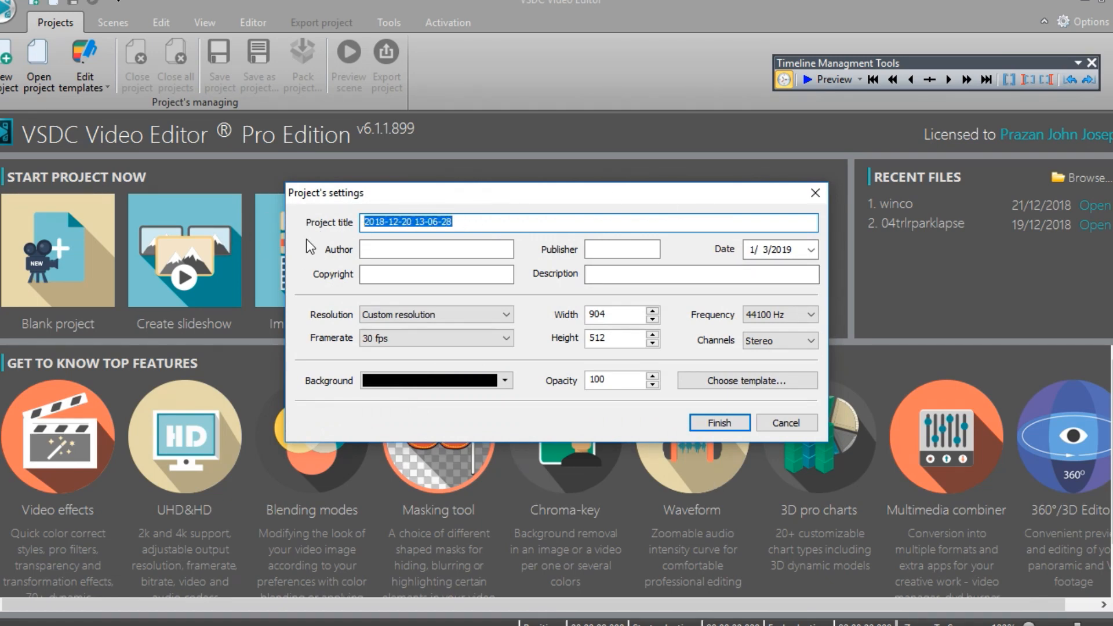
pyautogui.write('Google Earth Test')
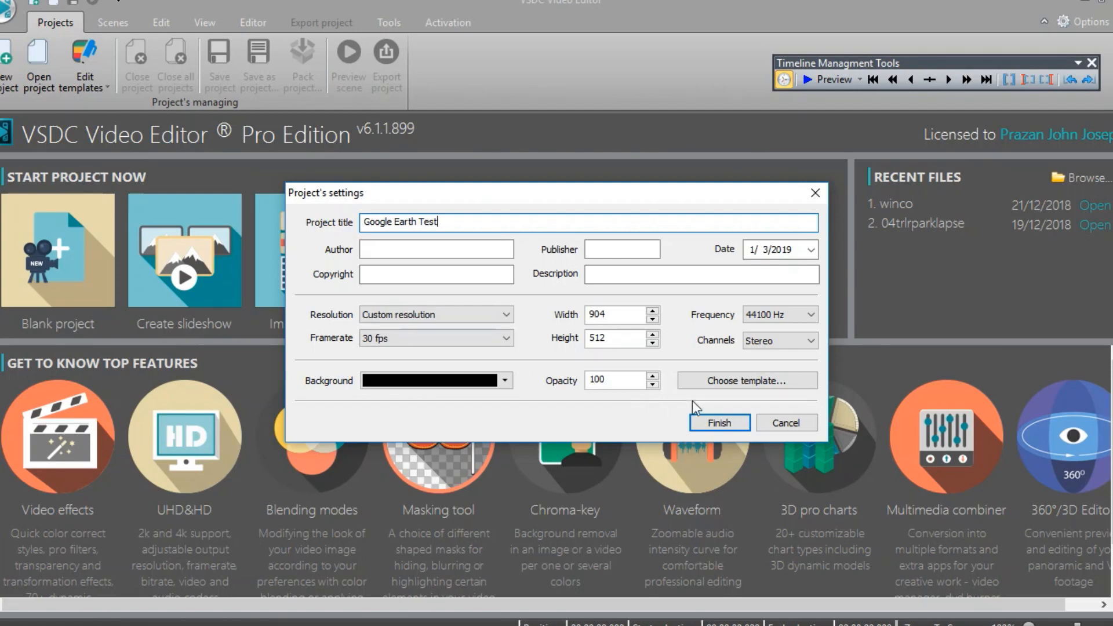
pyautogui.click(717, 423)
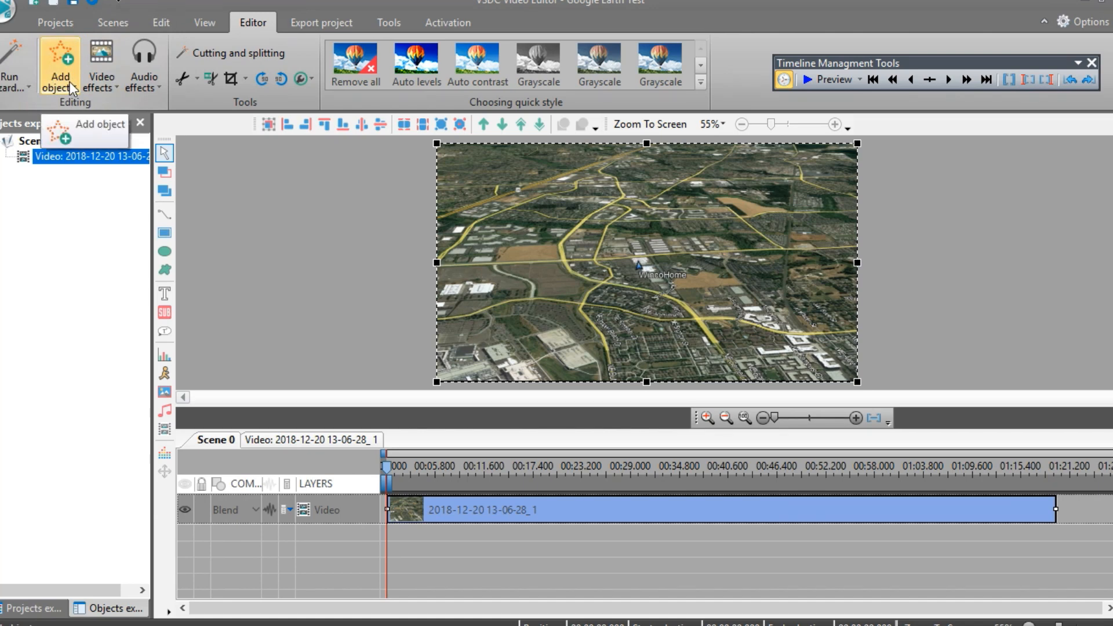
# Step: Add the video Test File Path.MP4 to the scene on an added layer, starting from the cursor position
pyautogui.click(204, 22)
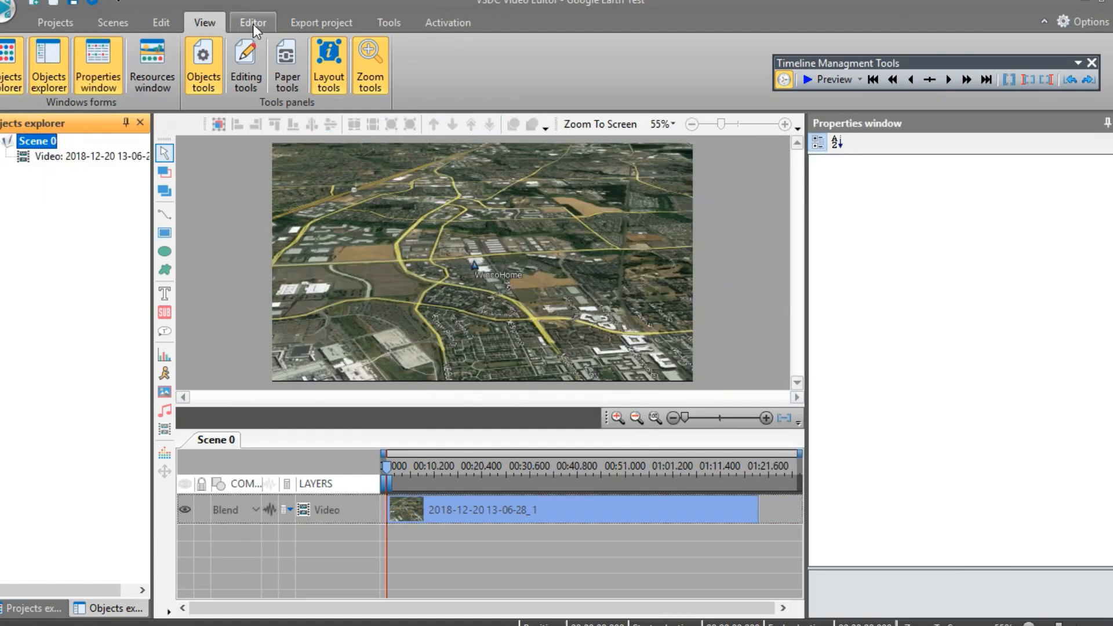
pyautogui.click(256, 20)
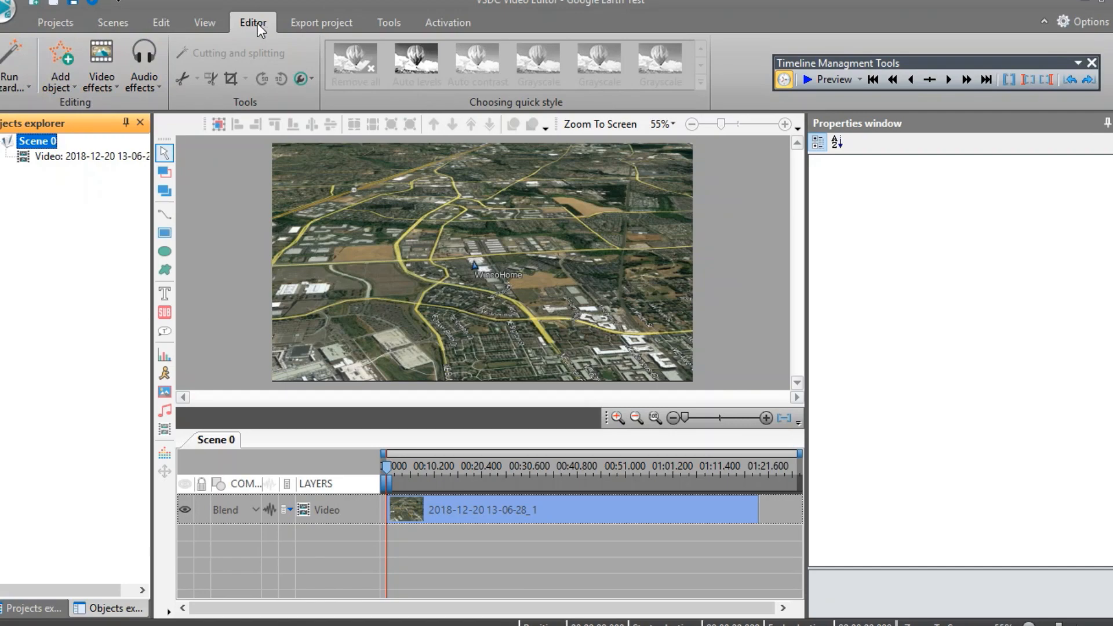
pyautogui.click(63, 87)
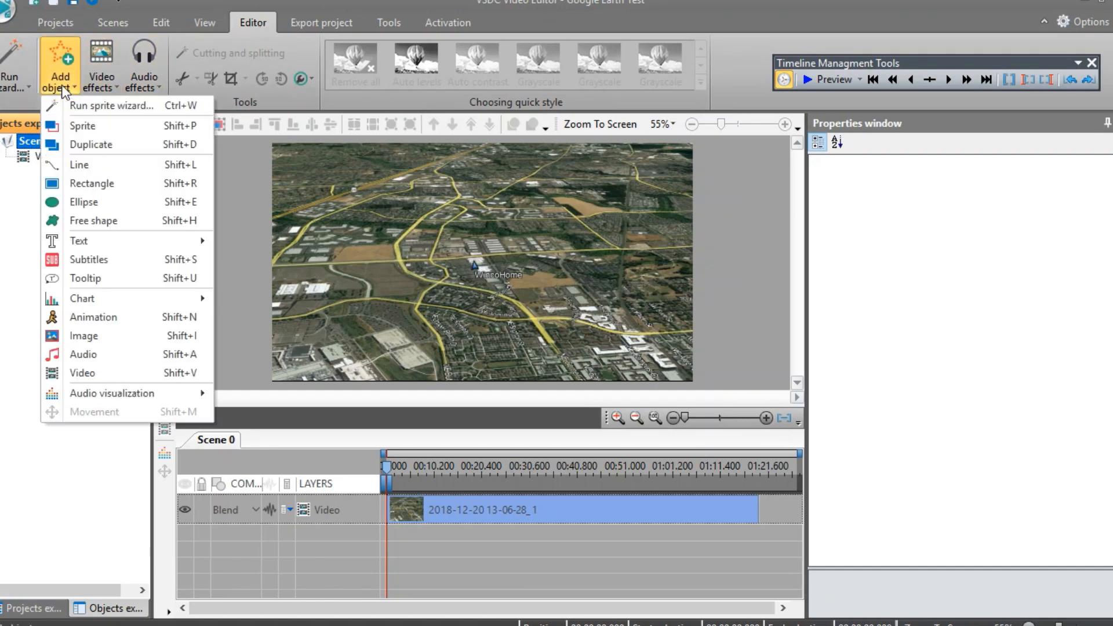
pyautogui.click(85, 375)
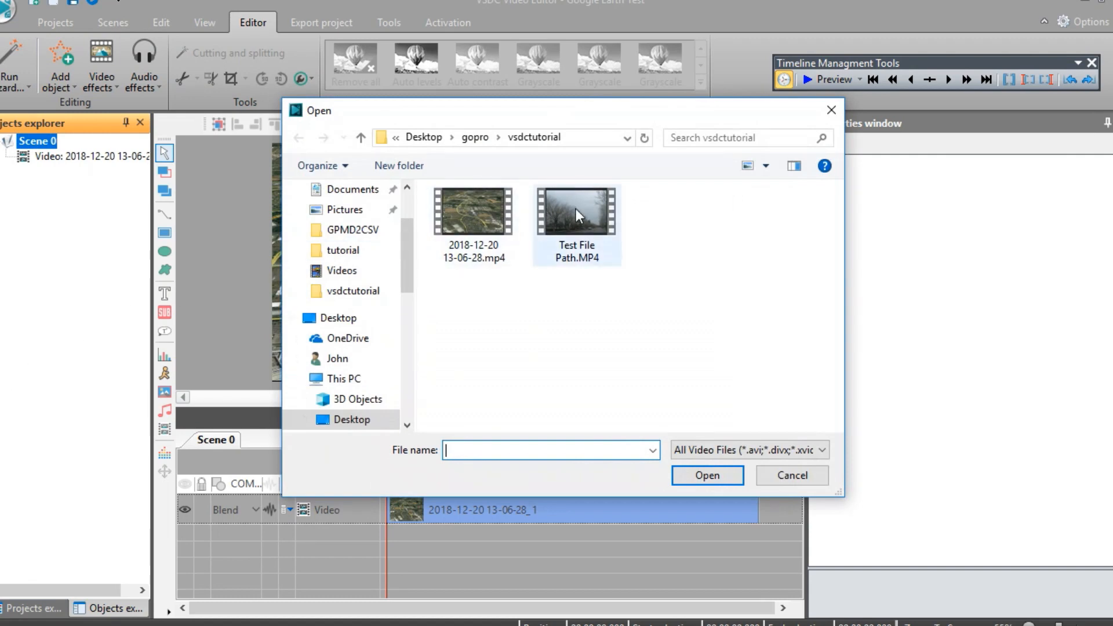
pyautogui.click(576, 215)
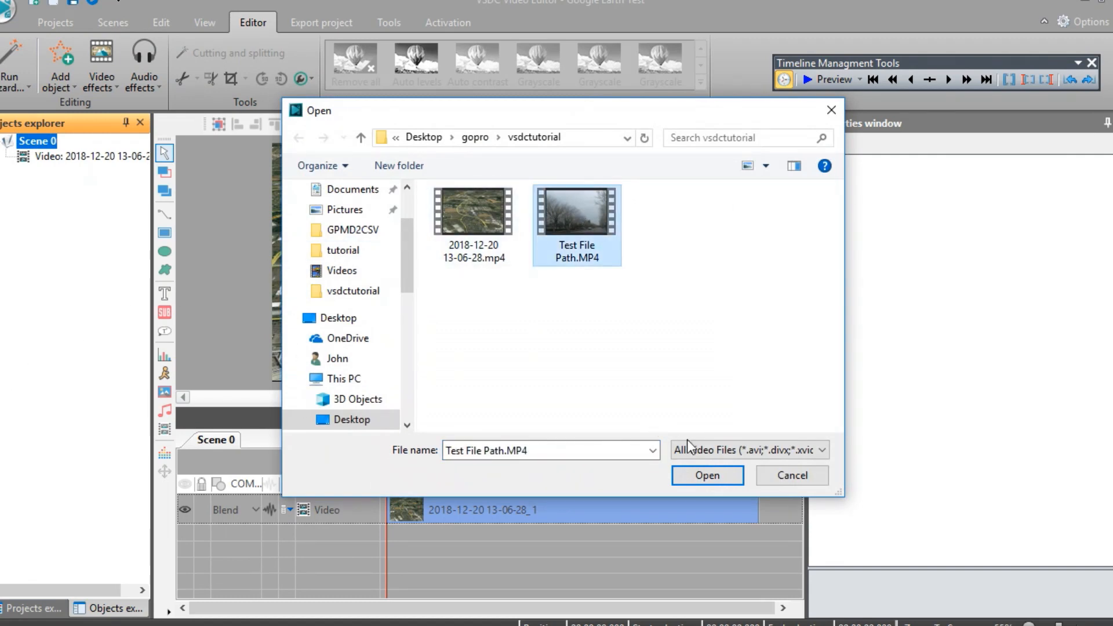
pyautogui.click(709, 475)
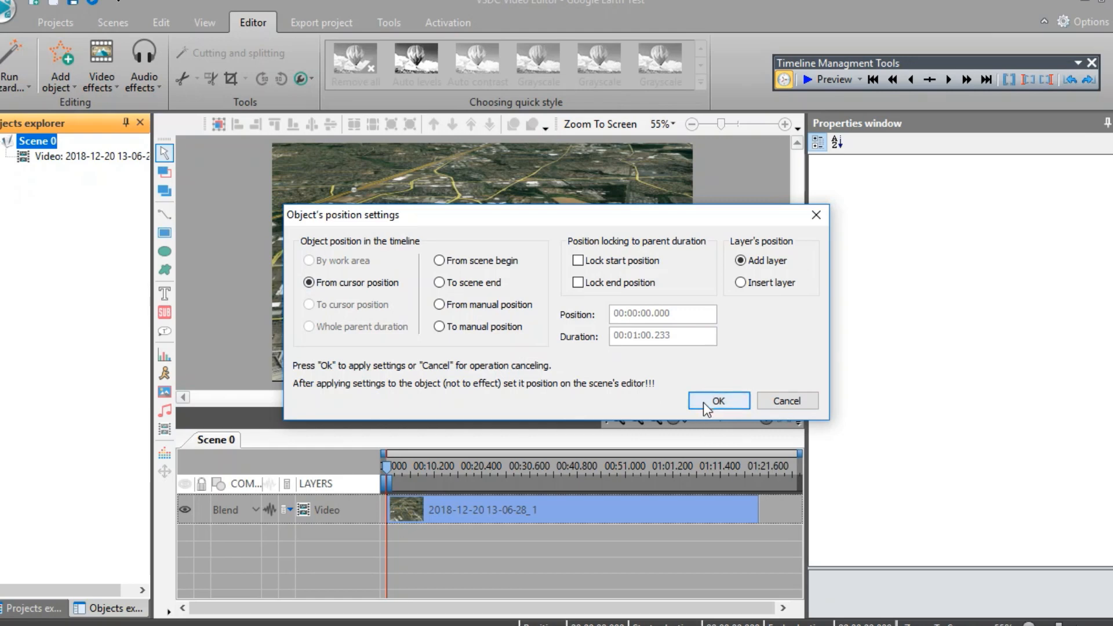
pyautogui.click(726, 402)
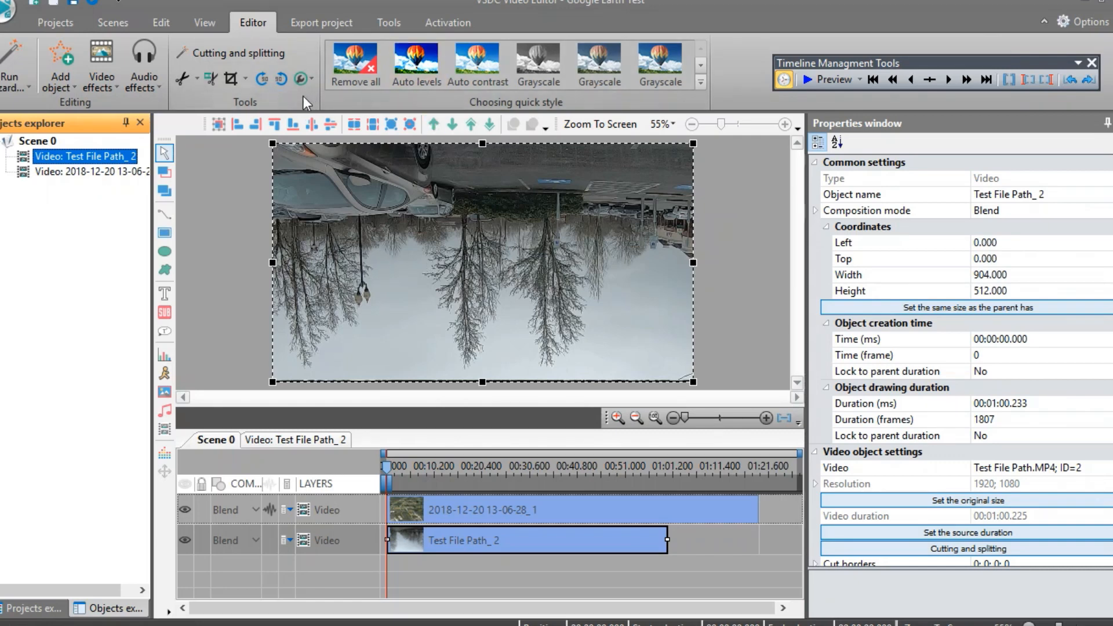
# Step: Flip the Test File Path clip vertically and horizontally
pyautogui.click(311, 78)
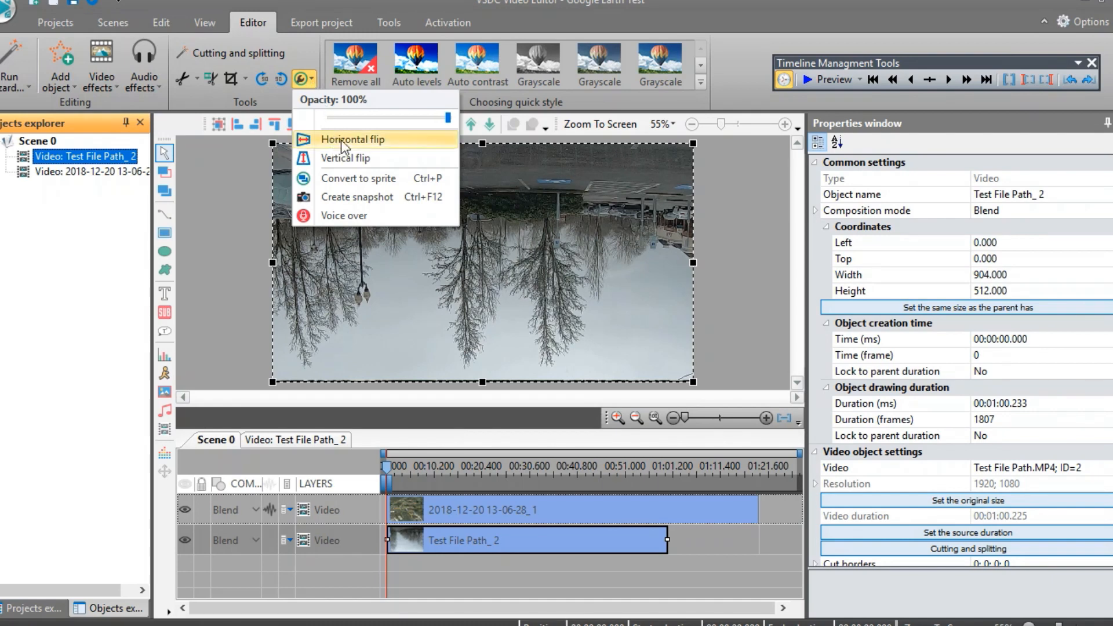
pyautogui.click(348, 159)
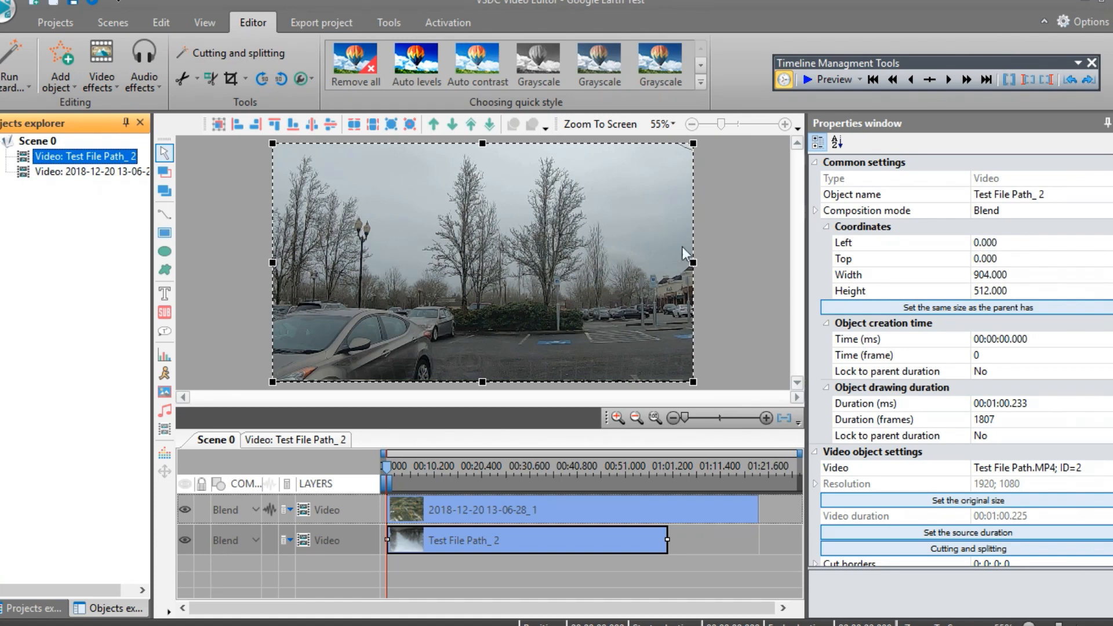
pyautogui.click(312, 78)
pyautogui.click(339, 140)
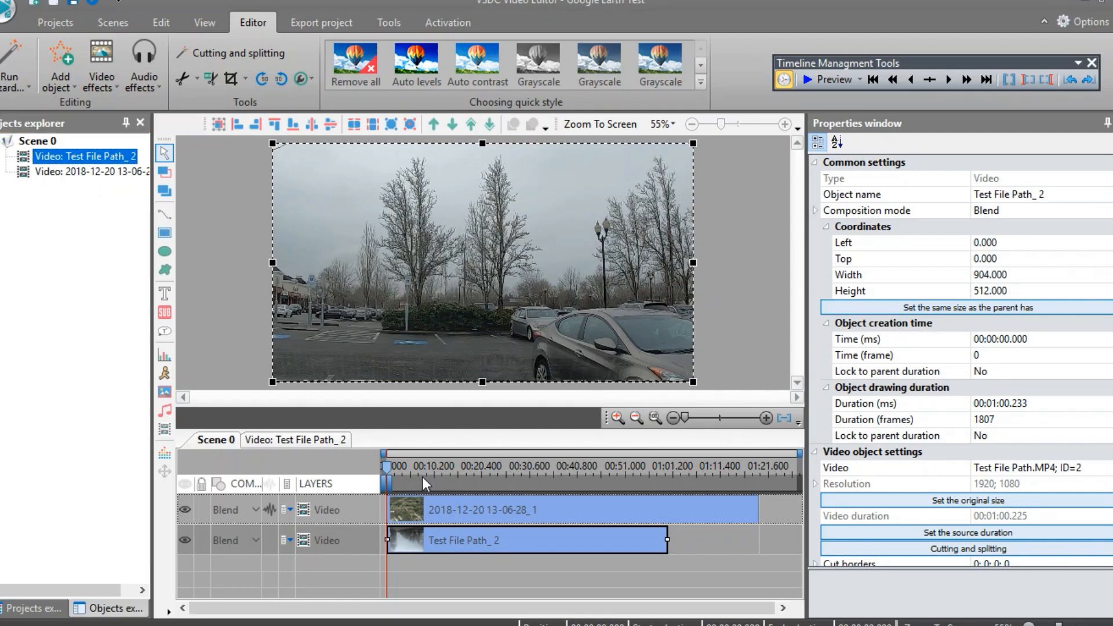
# Step: With the playhead just after the start, place the map clip at about left 234, top -7 and the Test File Path clip at about -3, -2
pyautogui.click(405, 471)
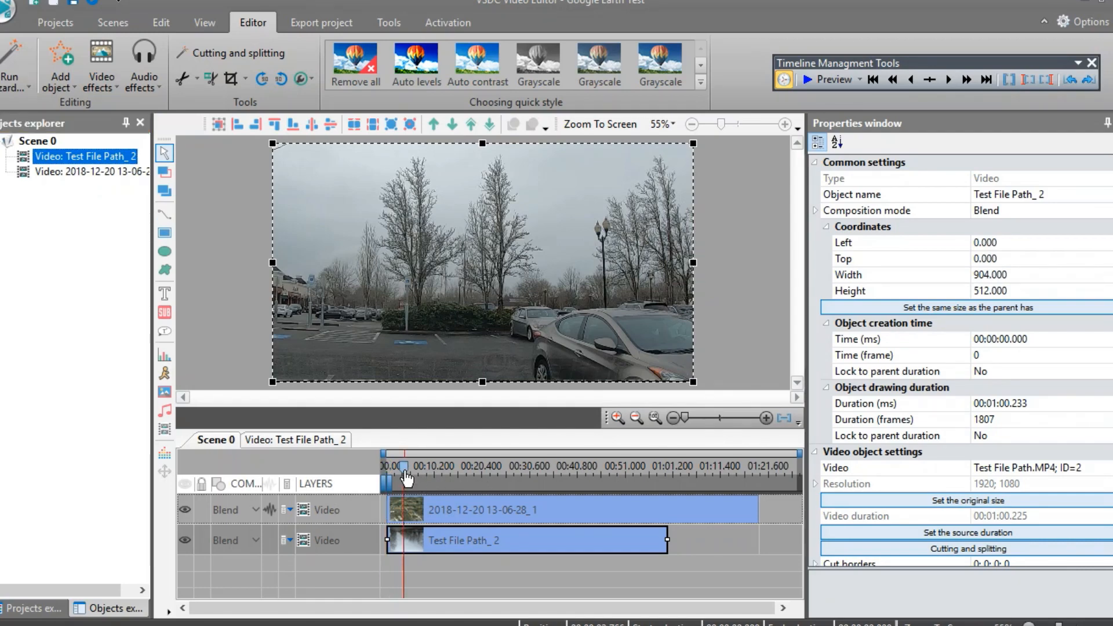
pyautogui.click(396, 469)
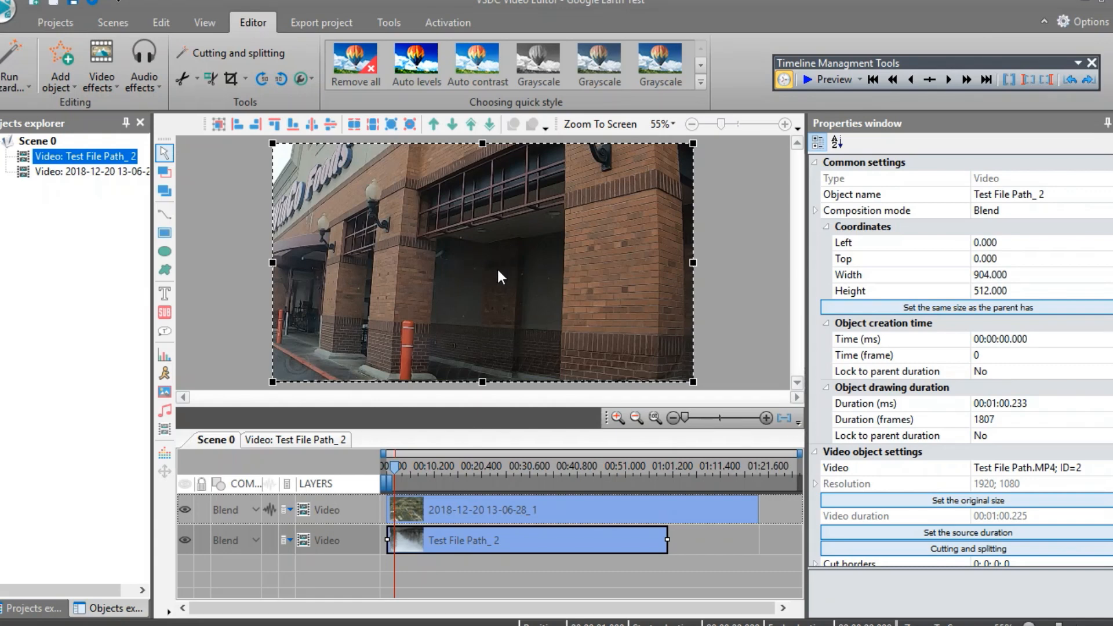
pyautogui.moveTo(497, 269); pyautogui.dragTo(375, 272)
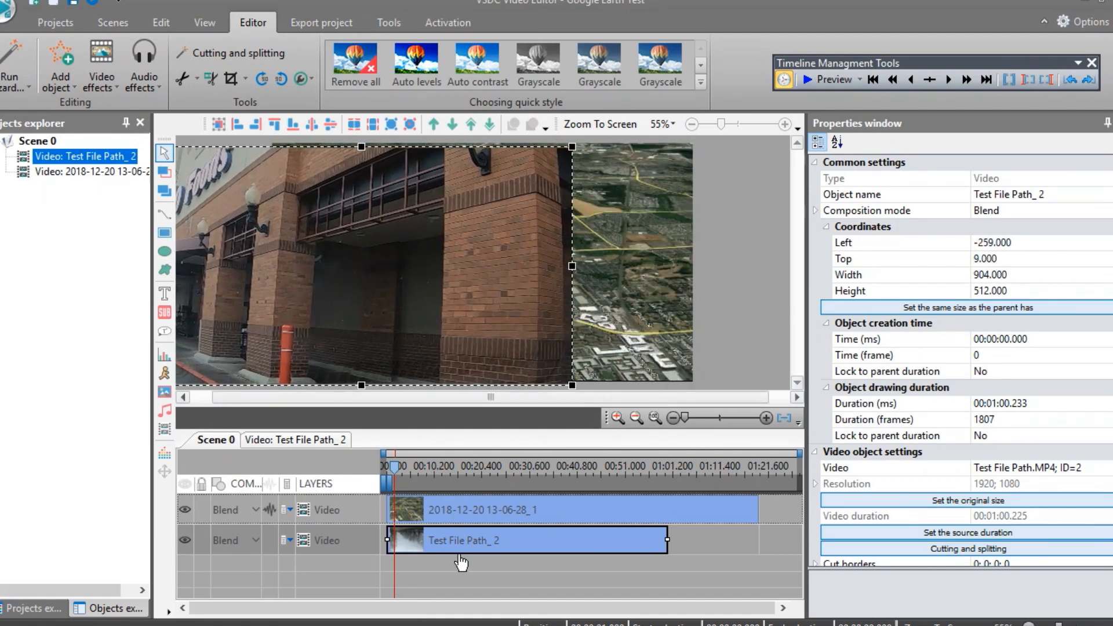
pyautogui.click(604, 265)
pyautogui.moveTo(605, 295); pyautogui.dragTo(715, 291)
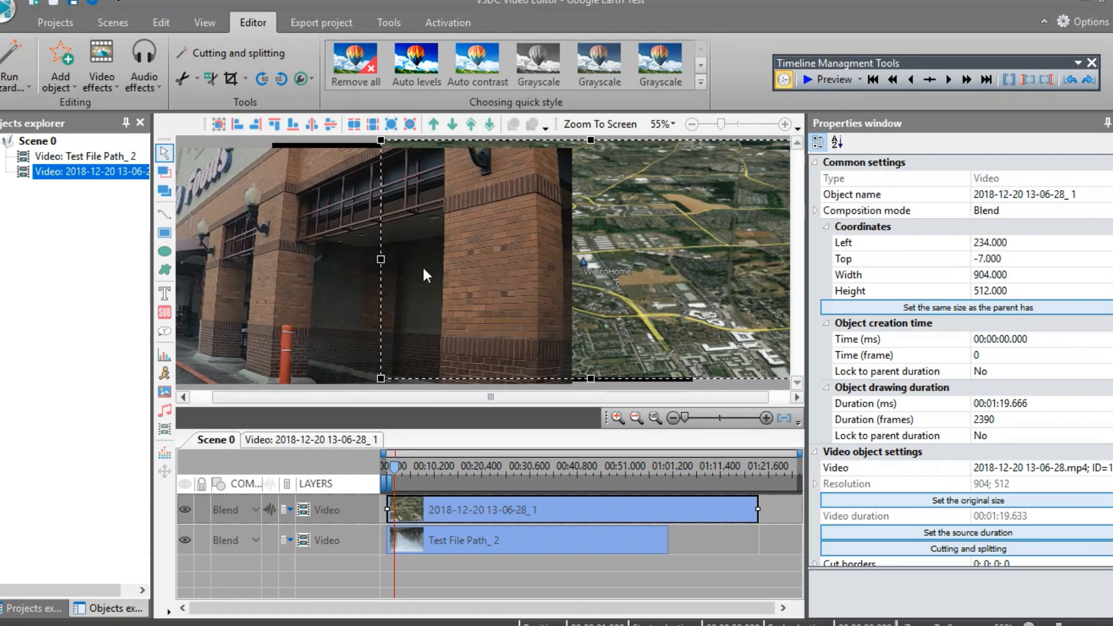
pyautogui.moveTo(300, 262); pyautogui.dragTo(418, 256)
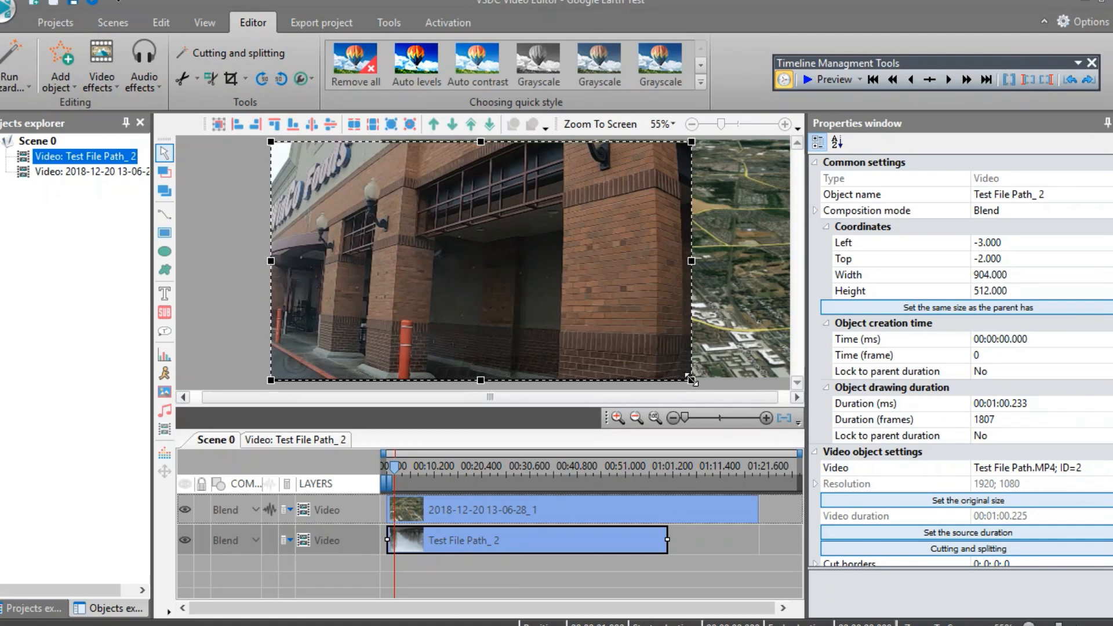
# Step: Shrink the Test File Path clip to about 645 × 422 and the map clip to about 547 × 358, placed at about left 429, top 182
pyautogui.moveTo(692, 380); pyautogui.dragTo(572, 338)
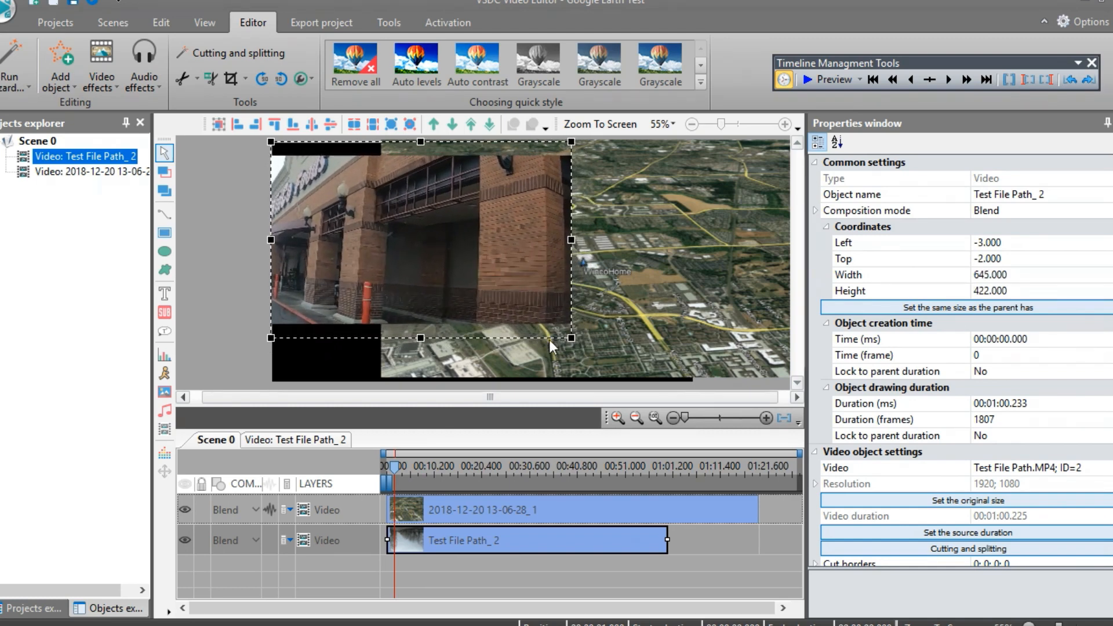
pyautogui.click(650, 279)
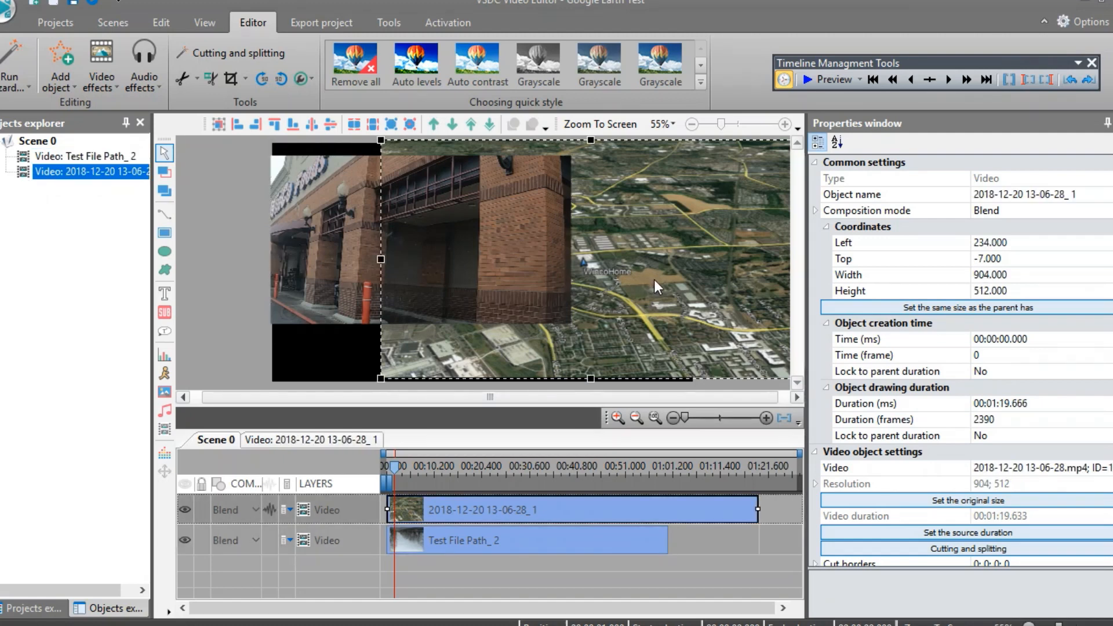
pyautogui.moveTo(623, 315)
pyautogui.mouseDown()
pyautogui.moveTo(580, 328)
pyautogui.moveTo(615, 322)
pyautogui.moveTo(616, 310)
pyautogui.mouseUp()
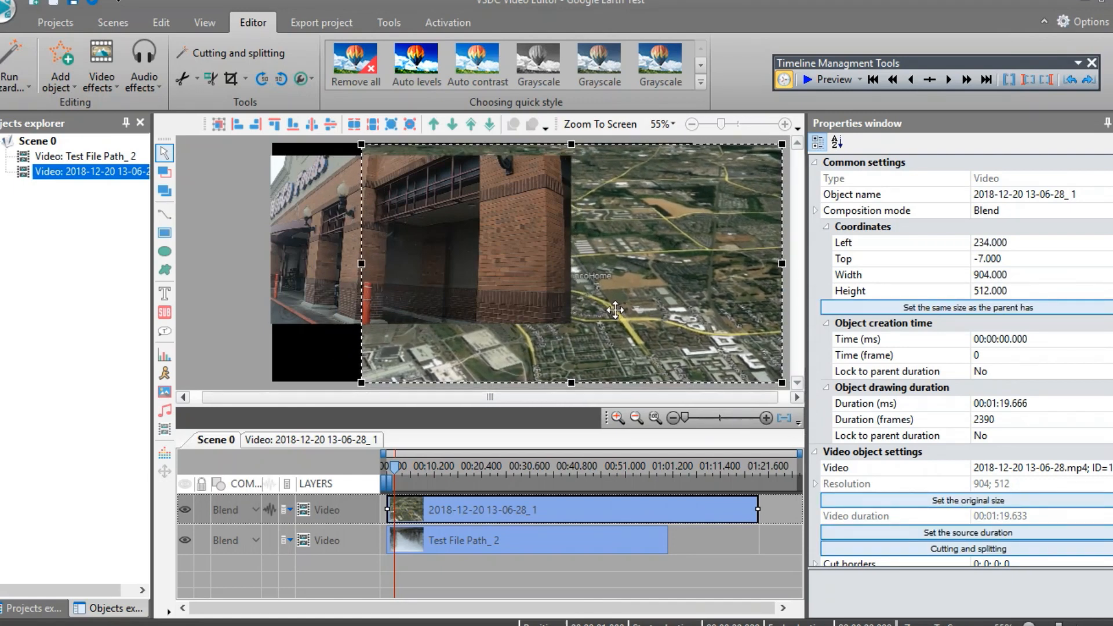
pyautogui.moveTo(361, 145); pyautogui.dragTo(531, 216)
pyautogui.moveTo(642, 263); pyautogui.dragTo(588, 274)
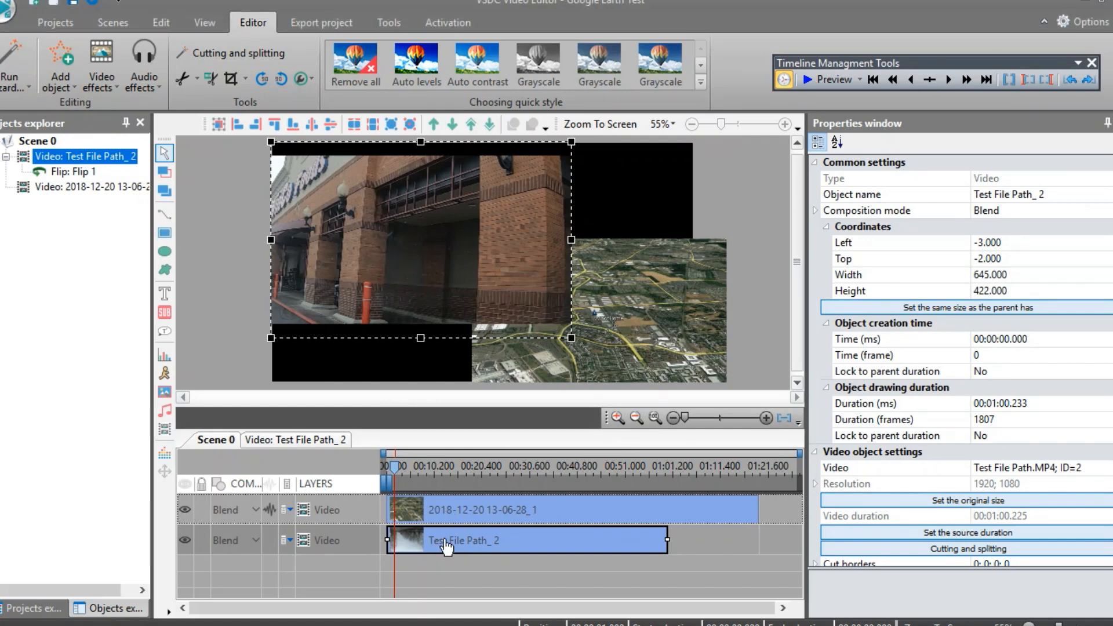
# Step: Raise the map clip one layer above the Test File Path clip, and lower it back beneath that clip
pyautogui.click(636, 301)
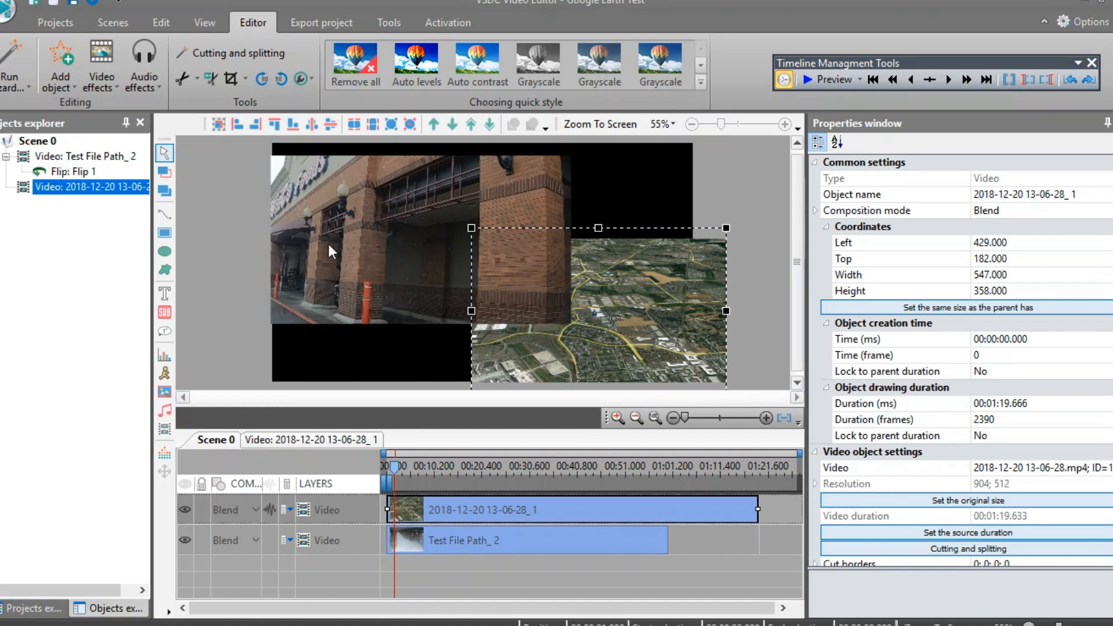
pyautogui.moveTo(489, 512)
pyautogui.moveTo(427, 545)
pyautogui.moveTo(413, 519)
pyautogui.click(433, 122)
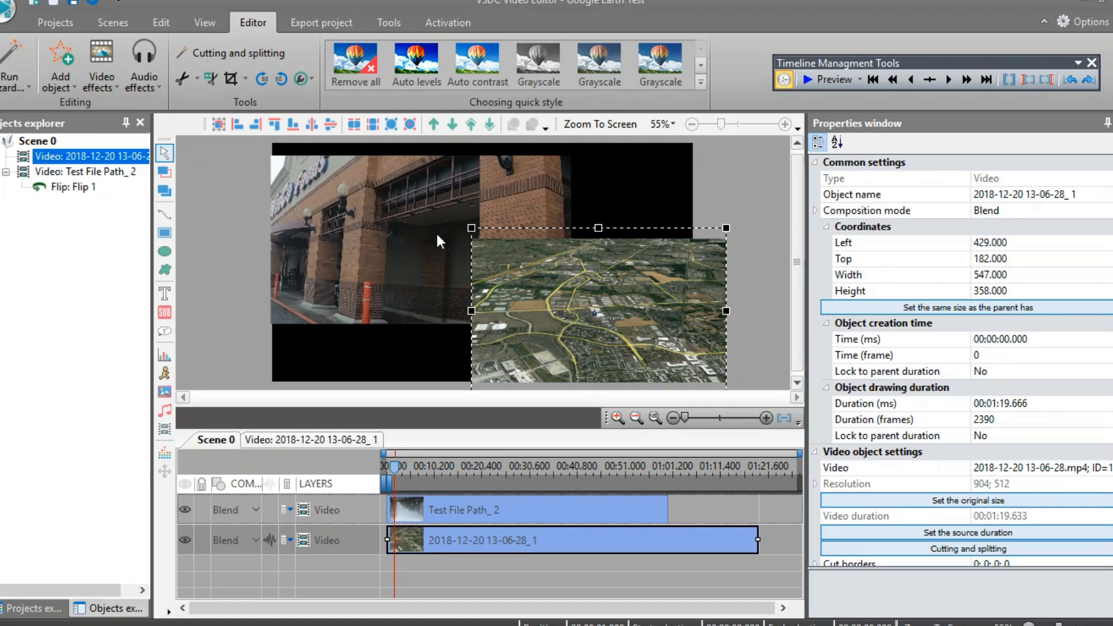
pyautogui.click(451, 124)
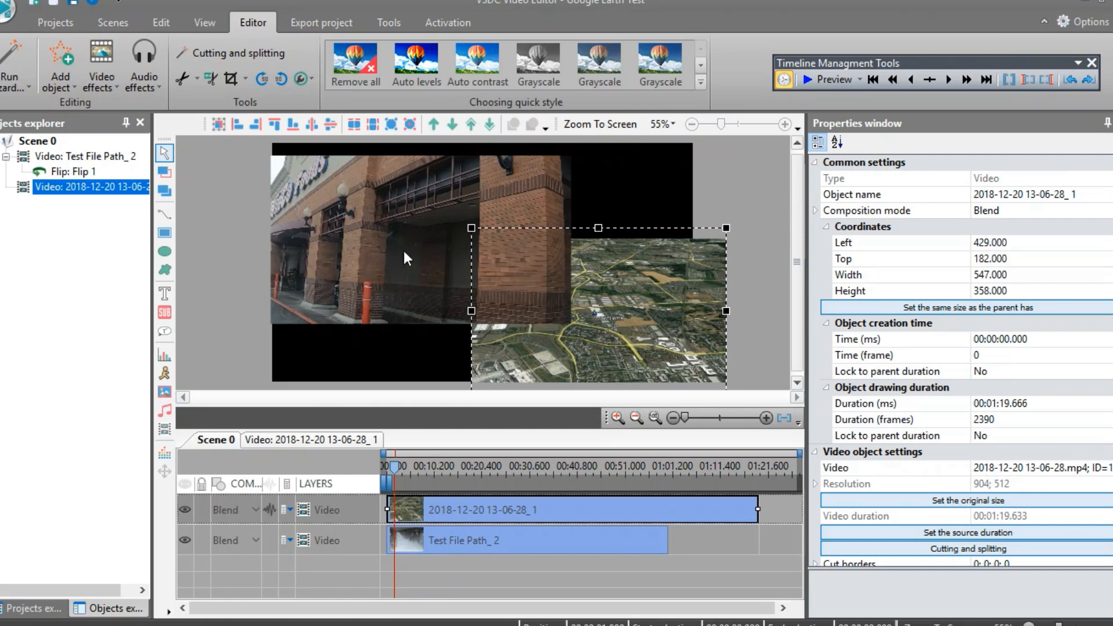
# Step: Move the Test File Path clip down in the scene to about left -5, top 27
pyautogui.click(323, 263)
pyautogui.moveTo(376, 249); pyautogui.dragTo(375, 263)
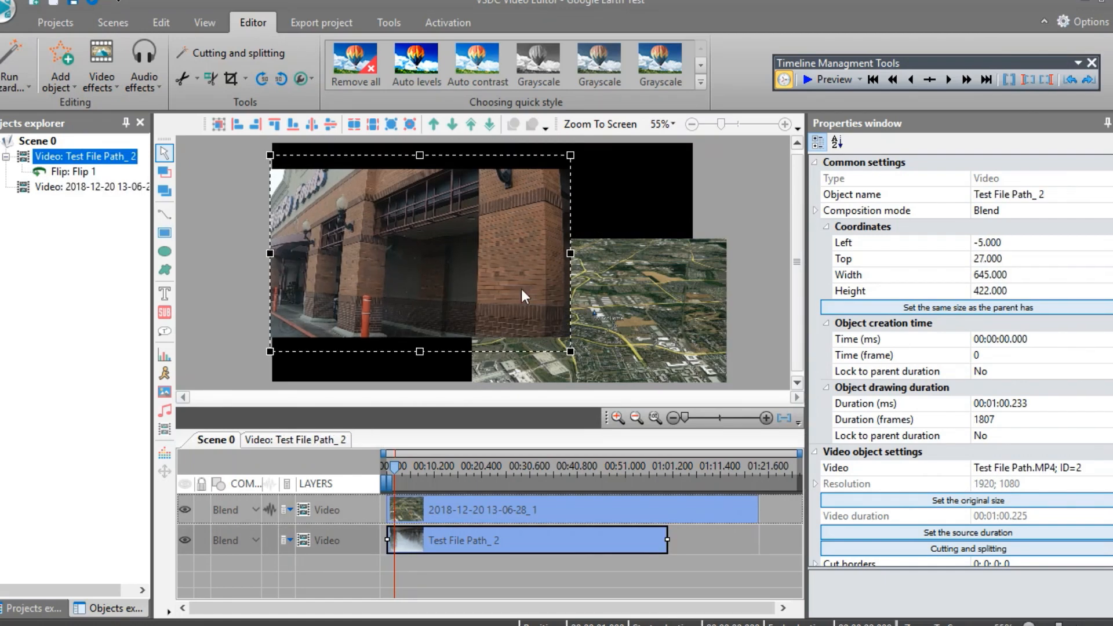
# Step: Enlarge the map clip to about 799 × 557 and place it at about left 384, top 22
pyautogui.moveTo(609, 337); pyautogui.dragTo(612, 310)
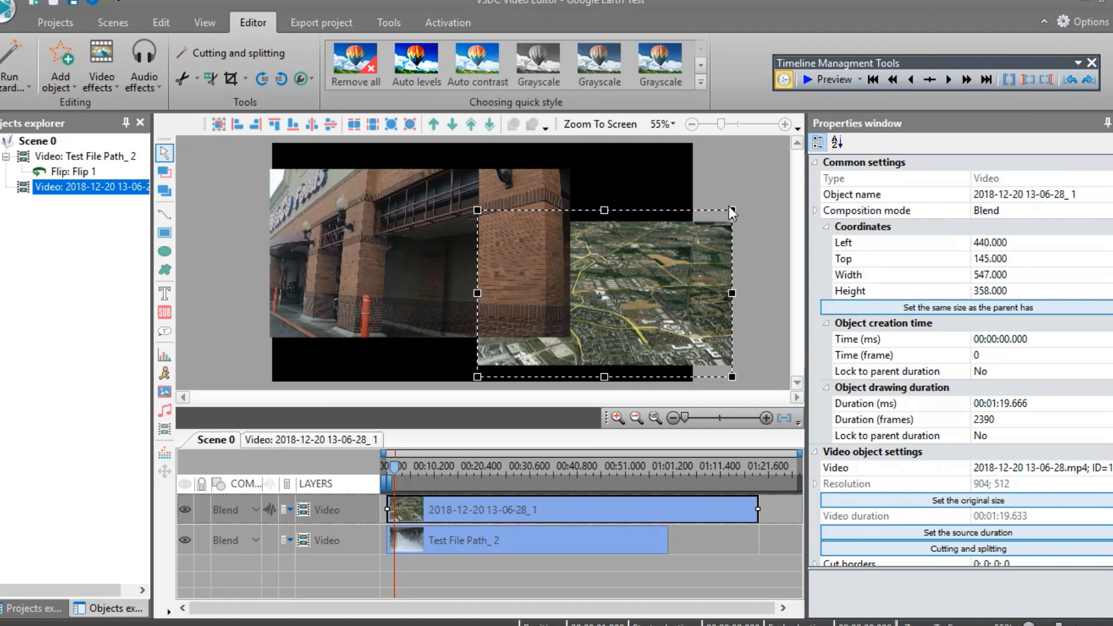
pyautogui.moveTo(729, 207); pyautogui.dragTo(786, 162)
pyautogui.moveTo(478, 376); pyautogui.dragTo(424, 415)
pyautogui.moveTo(619, 335); pyautogui.dragTo(649, 333)
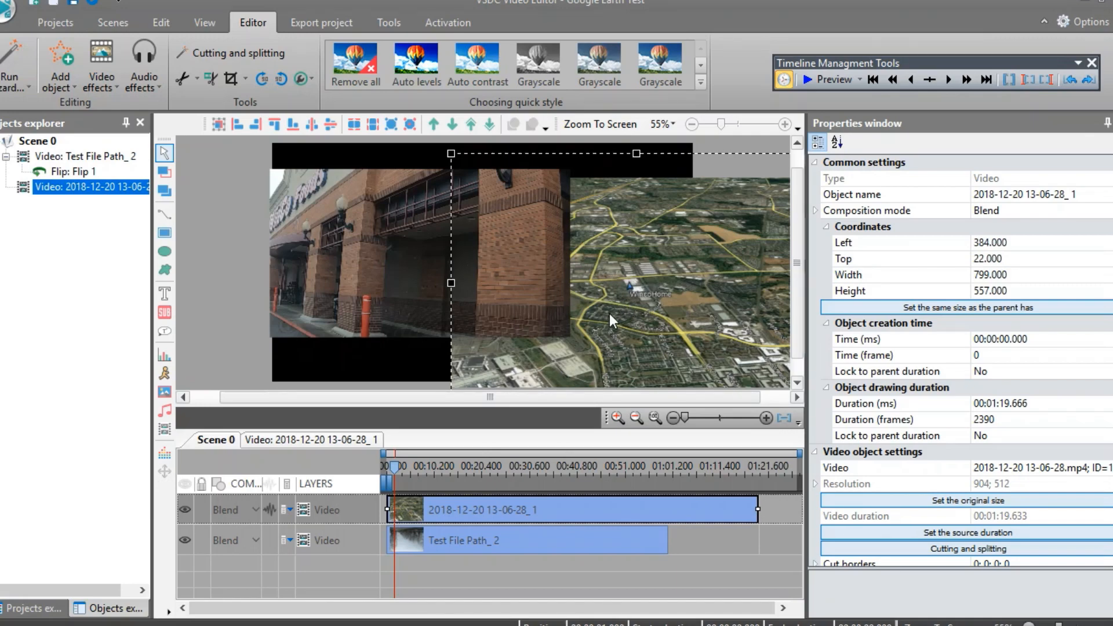
# Step: Compare the frames of both clips at about 27 s and 45 s, and return the playhead to near the start
pyautogui.click(515, 474)
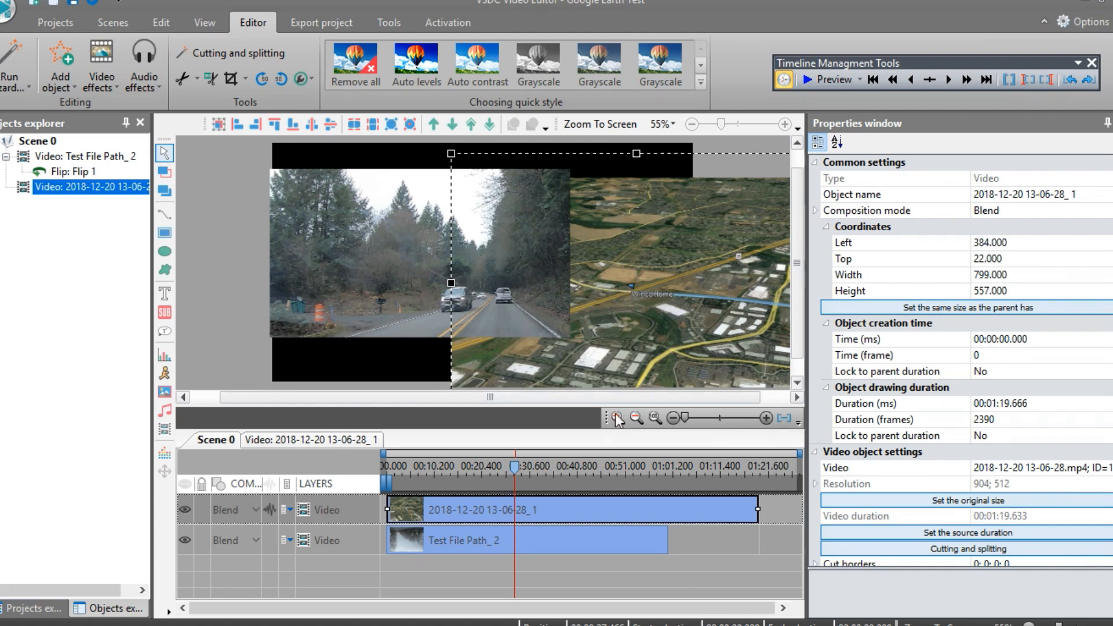
pyautogui.click(598, 471)
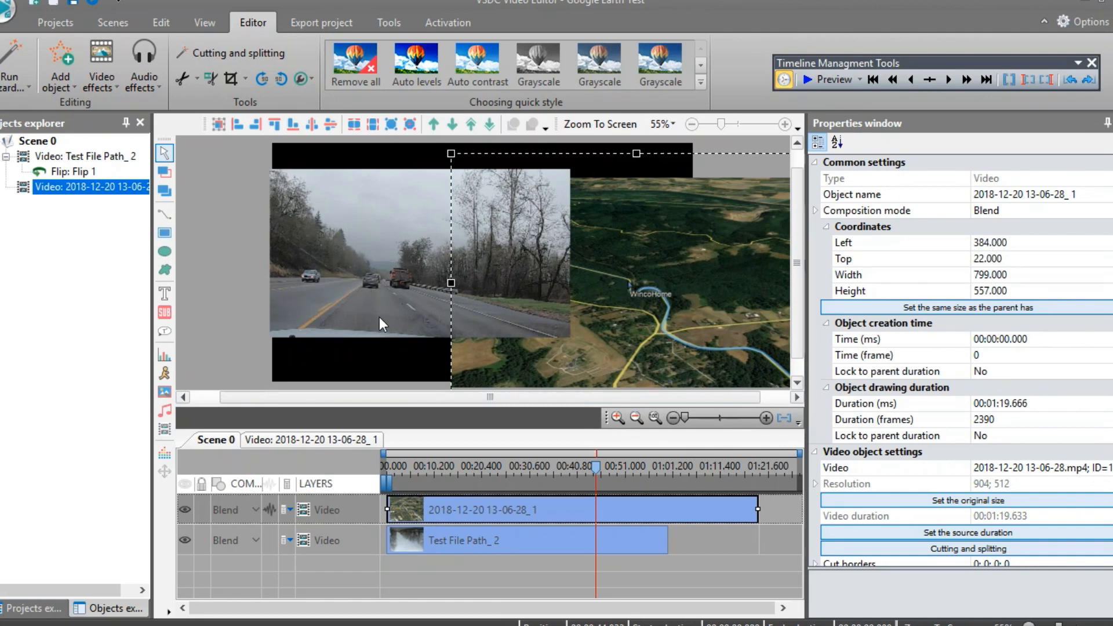
pyautogui.click(388, 464)
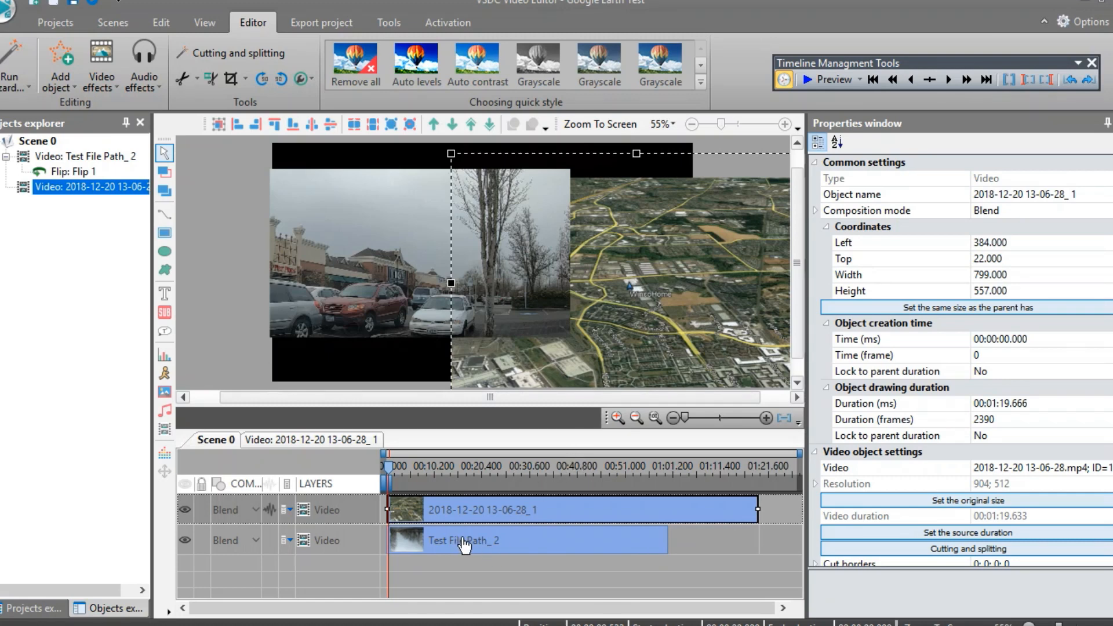
# Step: Inspect the Test File Path clip's file details and compare its extent with the map clip on the timeline
pyautogui.moveTo(465, 545)
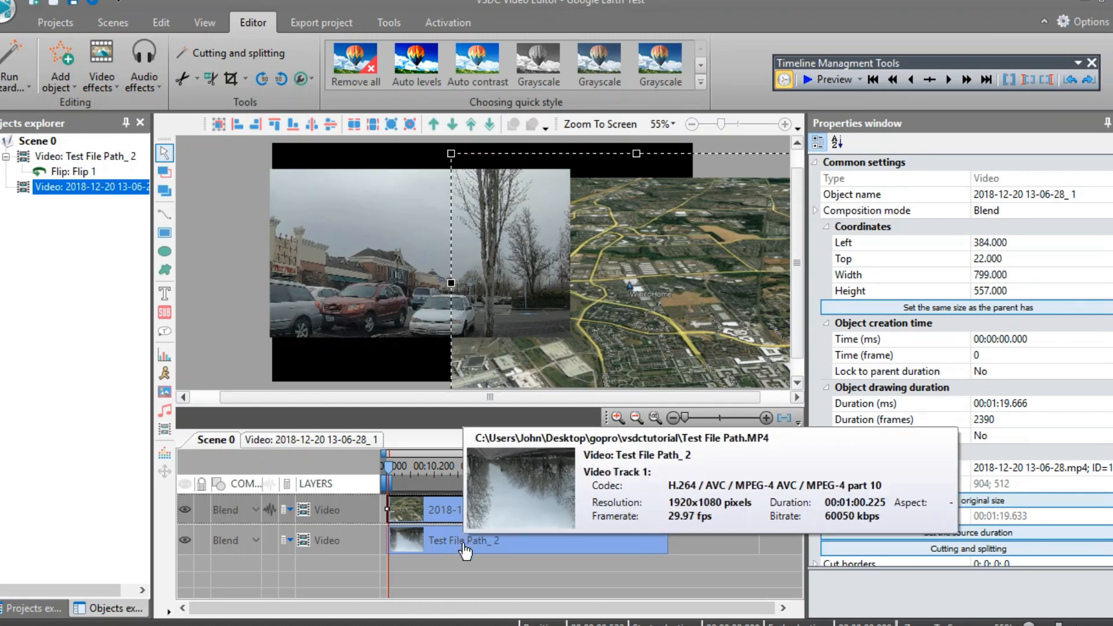
pyautogui.click(465, 546)
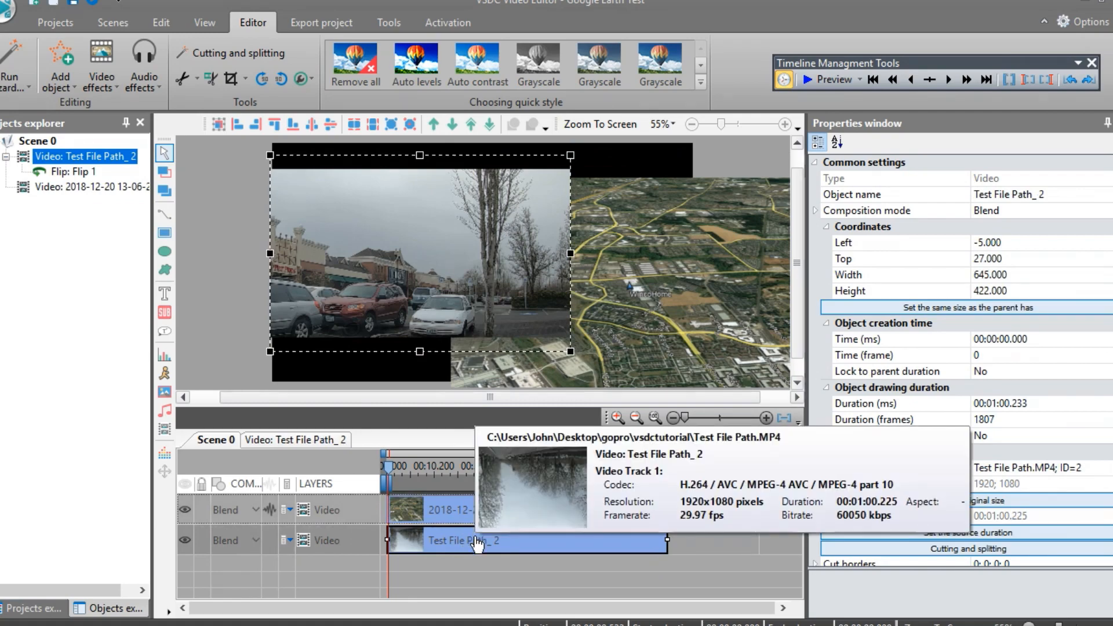
pyautogui.moveTo(611, 541)
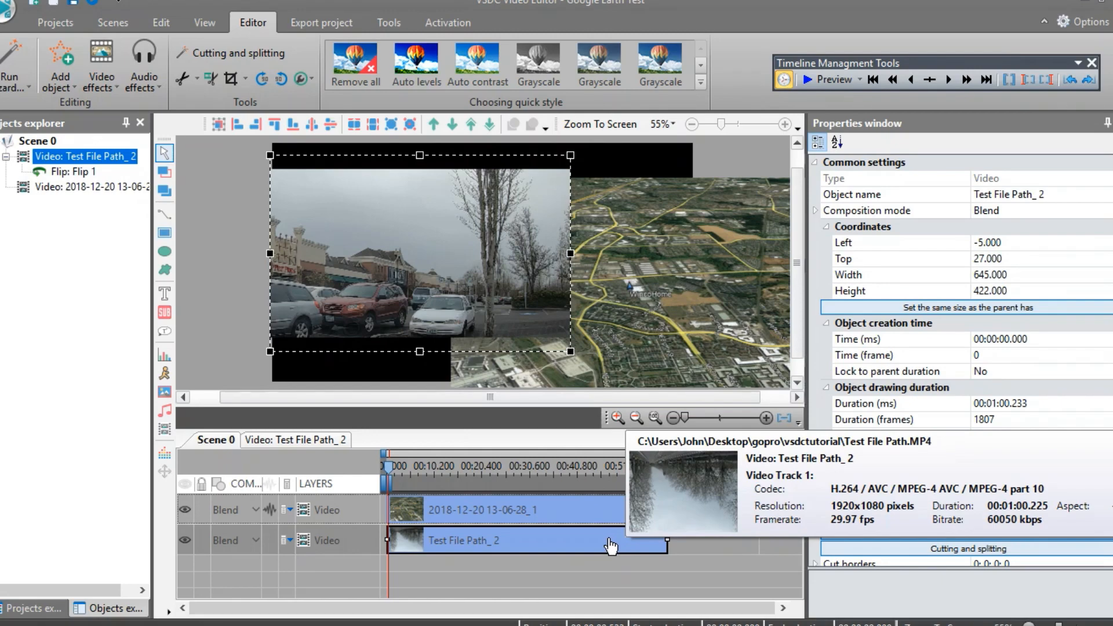
pyautogui.moveTo(520, 513)
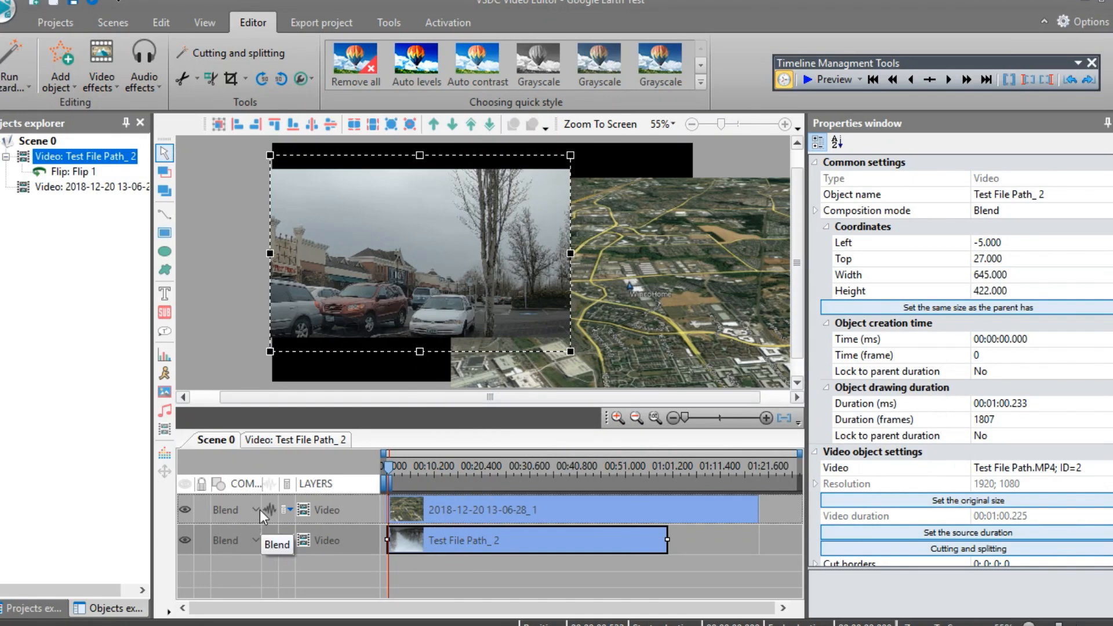
pyautogui.moveTo(561, 511)
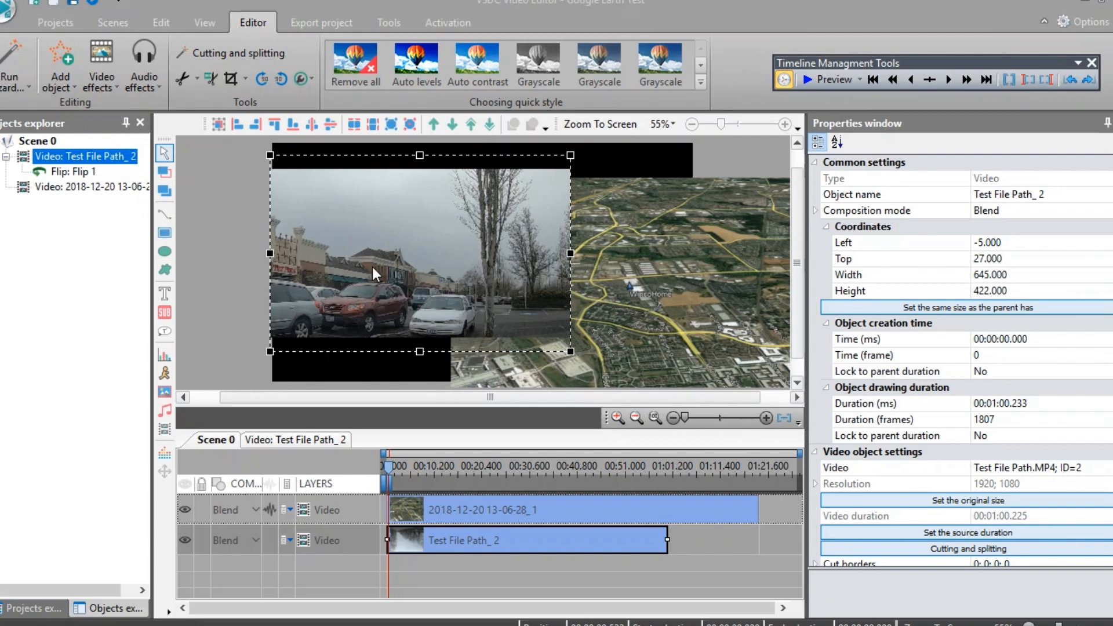
# Step: Hide the map clip's layer, and enlarge the Test File Path clip to about 814 × 596 at about left 33, top -42
pyautogui.click(628, 317)
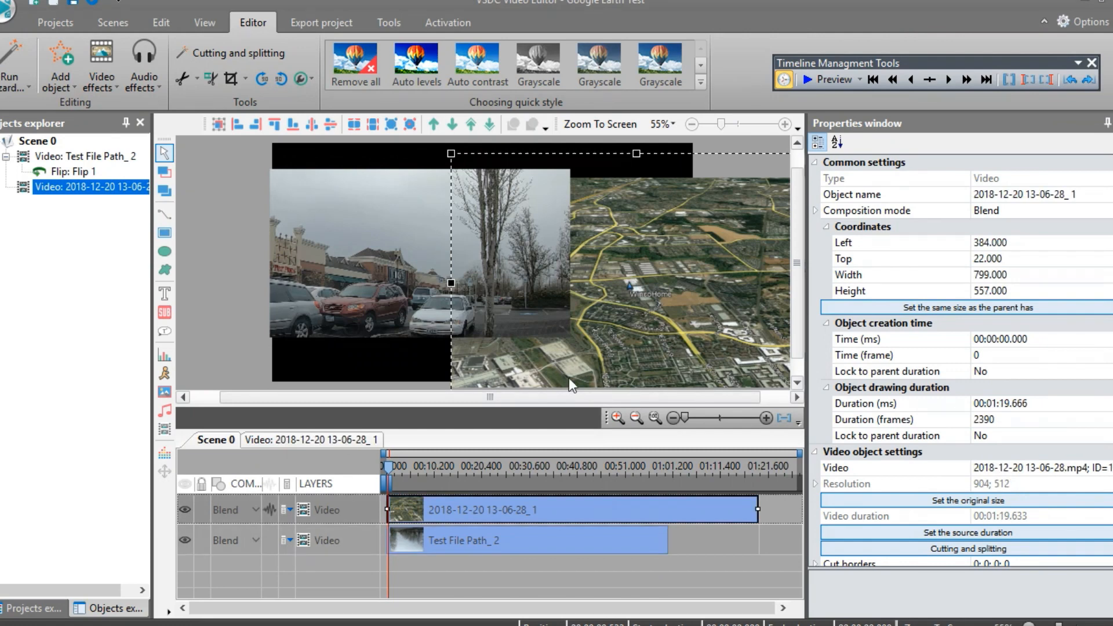
pyautogui.click(184, 510)
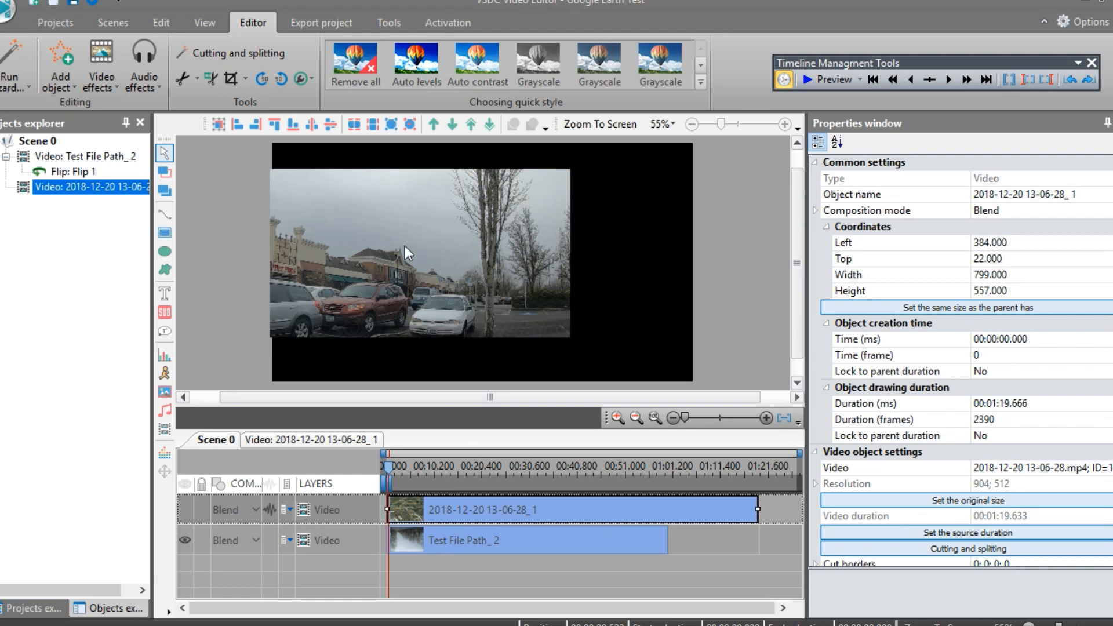
pyautogui.moveTo(433, 242); pyautogui.dragTo(503, 242)
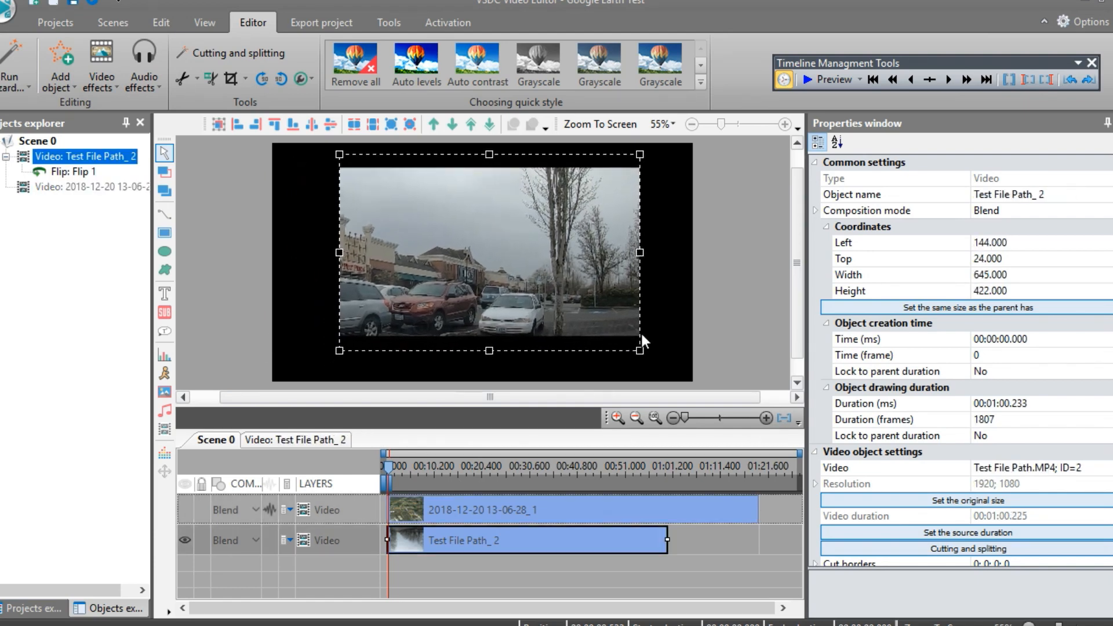
pyautogui.moveTo(640, 351); pyautogui.dragTo(718, 407)
pyautogui.moveTo(487, 266); pyautogui.dragTo(469, 253)
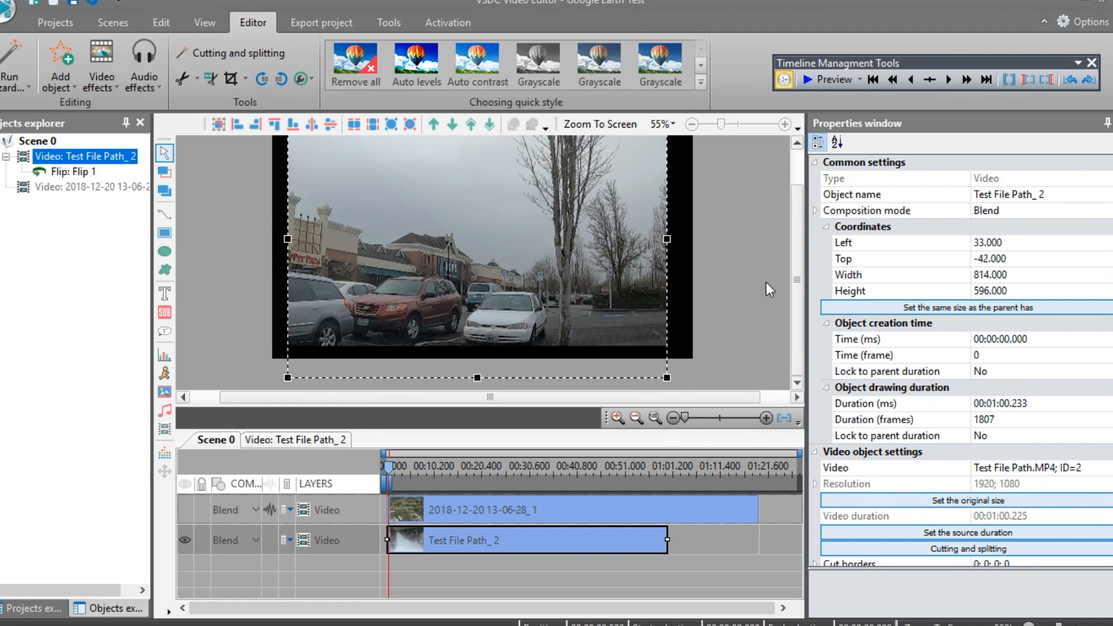
pyautogui.scroll(1, 798, 186)
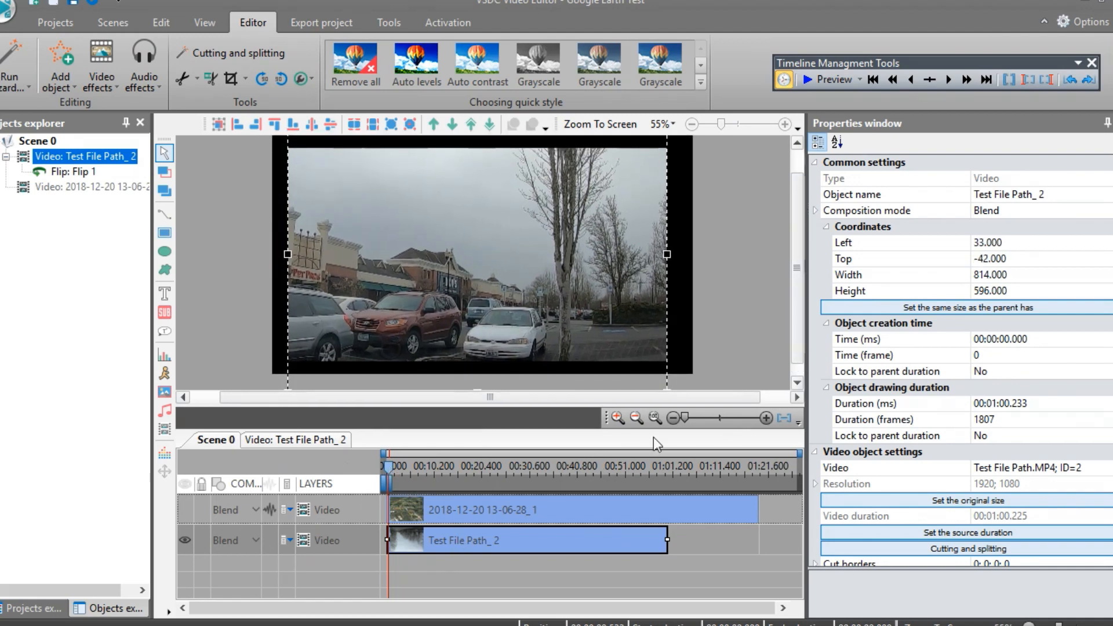
# Step: Narrow the properties window to widen the workspace, and scale the timeline so the whole Test File Path clip fits
pyautogui.moveTo(684, 416); pyautogui.dragTo(707, 416)
pyautogui.moveTo(806, 383); pyautogui.dragTo(1048, 397)
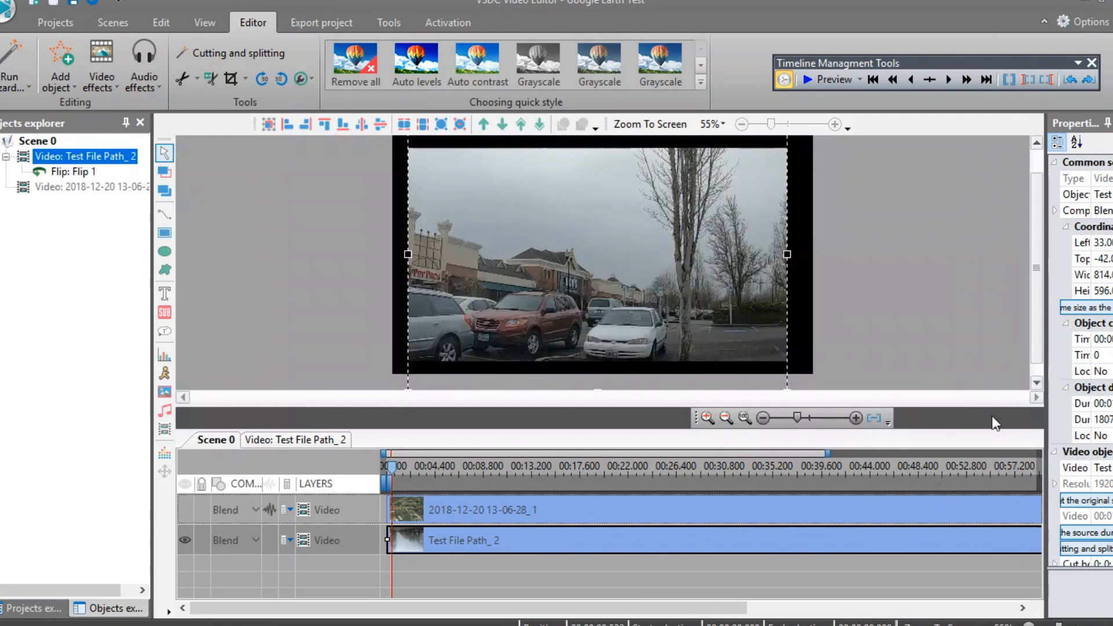
pyautogui.moveTo(798, 414); pyautogui.dragTo(794, 414)
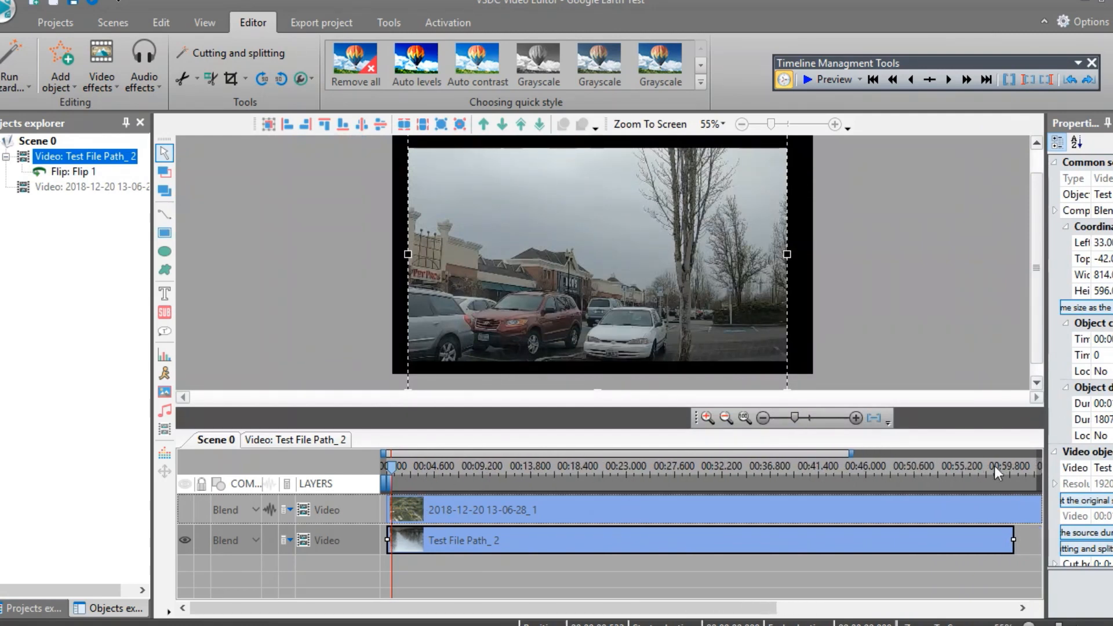
# Step: Examine the opening seconds of the Test File Path clip frame by frame for a suitable cut point
pyautogui.moveTo(393, 477); pyautogui.dragTo(414, 474)
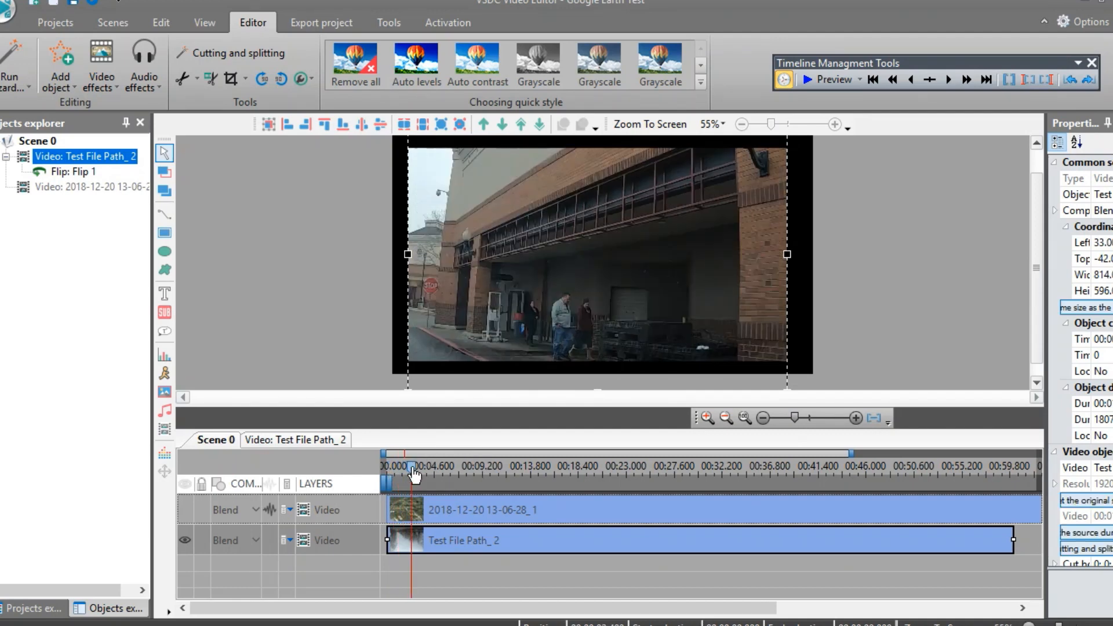
pyautogui.click(950, 78)
pyautogui.click(950, 78)
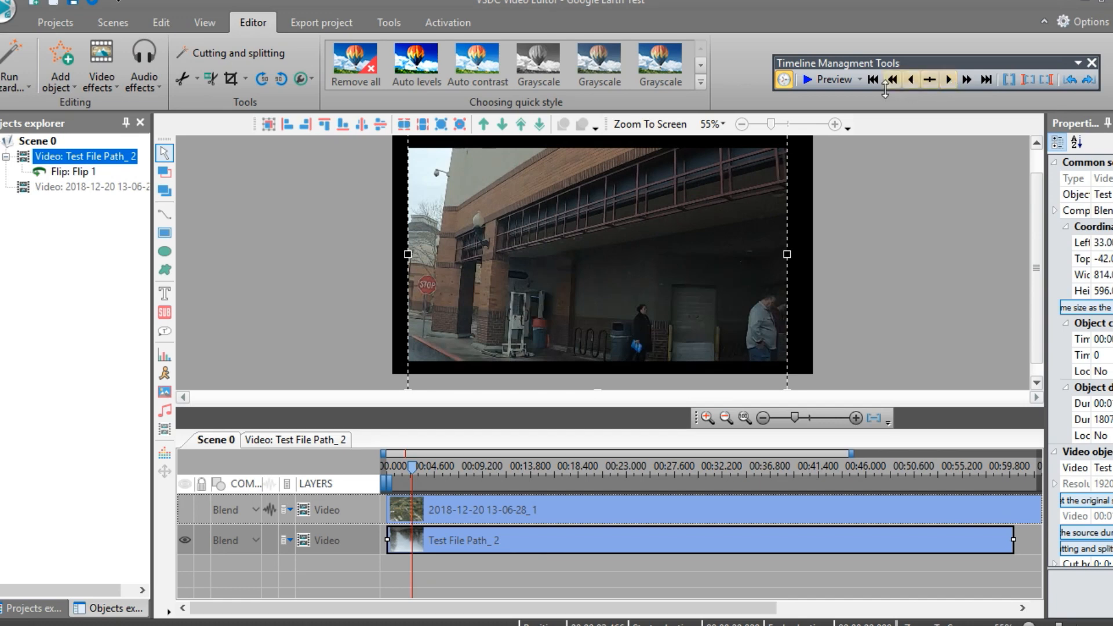
pyautogui.click(909, 81)
pyautogui.click(910, 81)
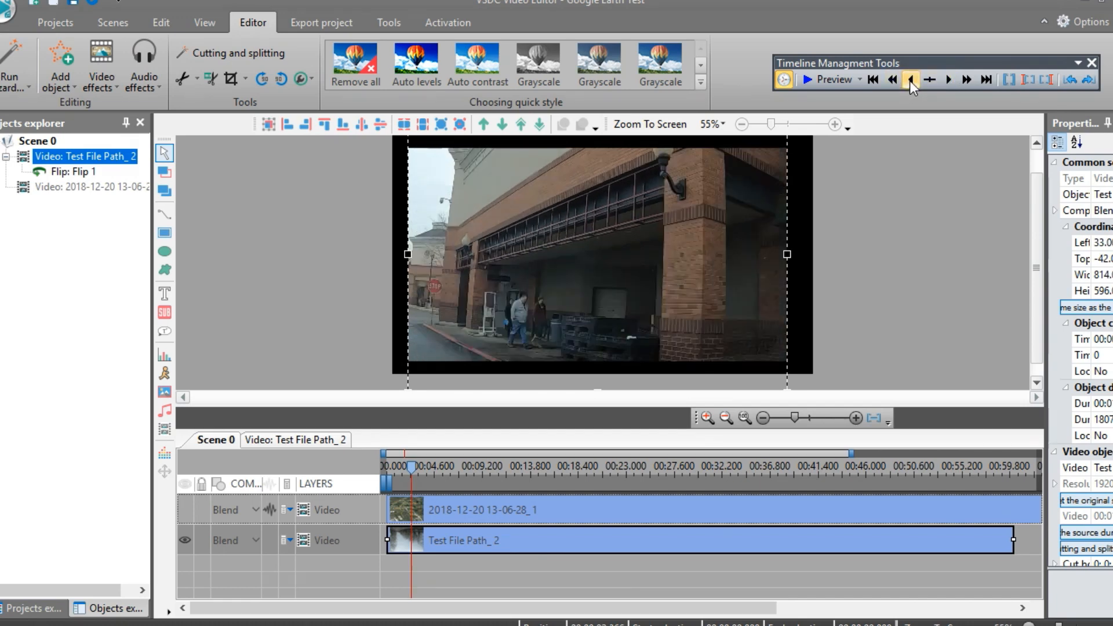
pyautogui.click(910, 81)
pyautogui.click(910, 81)
pyautogui.click(910, 82)
pyautogui.click(910, 81)
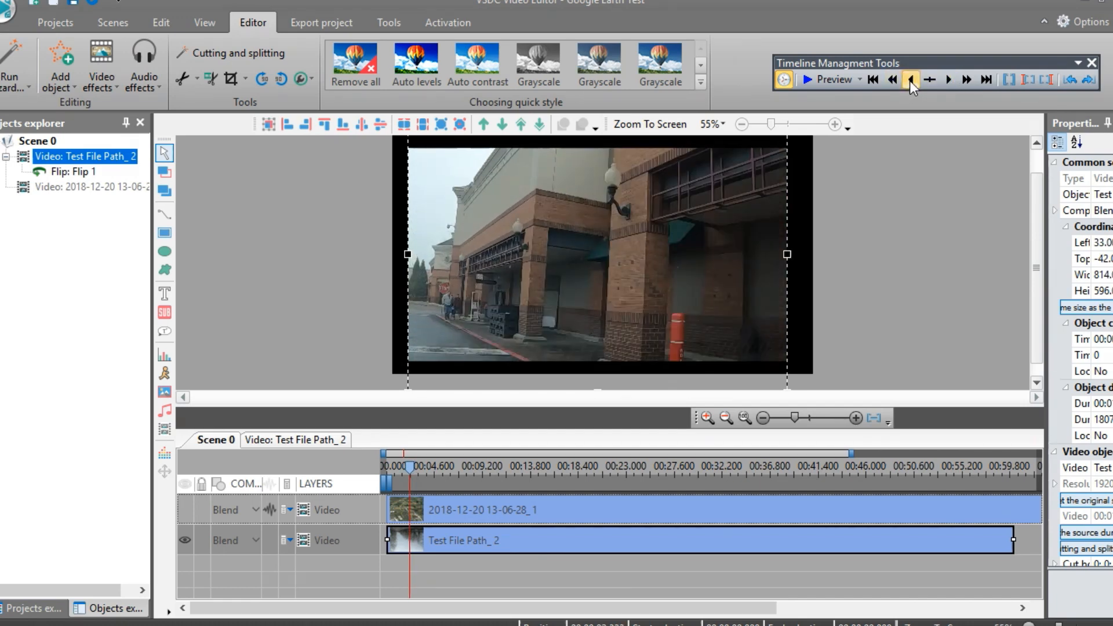
pyautogui.click(909, 81)
pyautogui.click(909, 82)
pyautogui.click(909, 81)
pyautogui.click(910, 81)
pyautogui.click(909, 81)
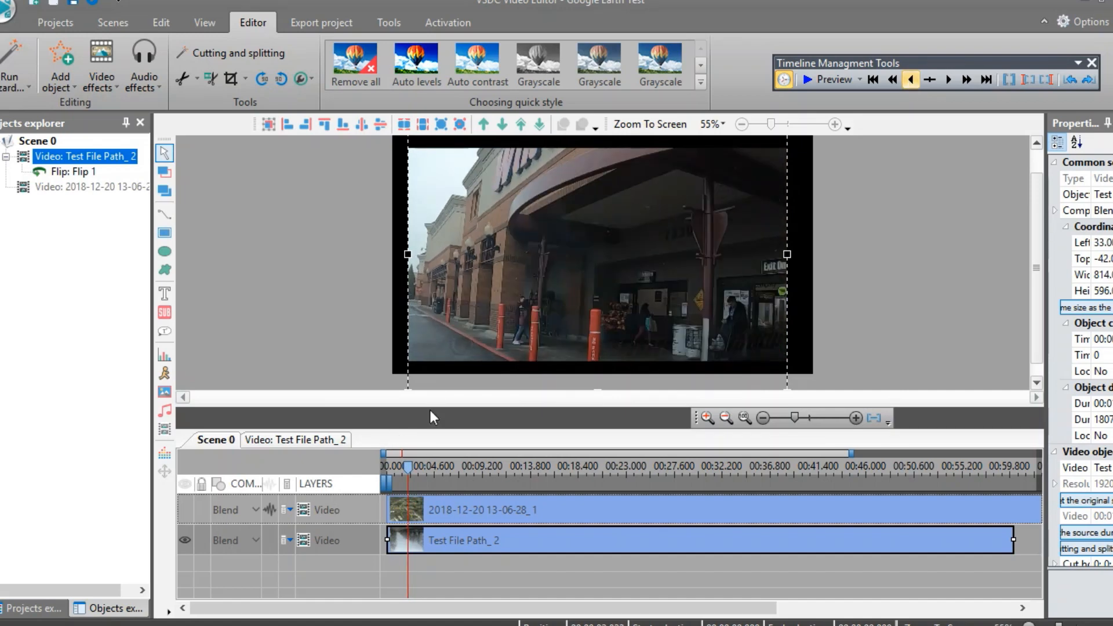
# Step: Split the Test File Path clip at about 0.7 s
pyautogui.moveTo(408, 469); pyautogui.dragTo(398, 474)
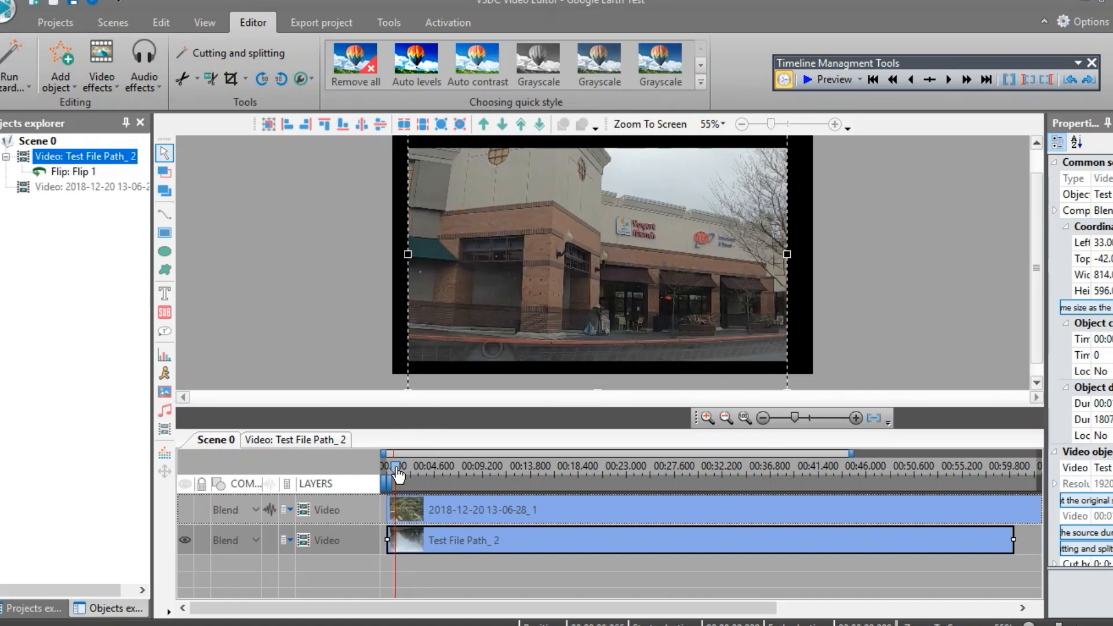
pyautogui.moveTo(399, 474); pyautogui.dragTo(396, 474)
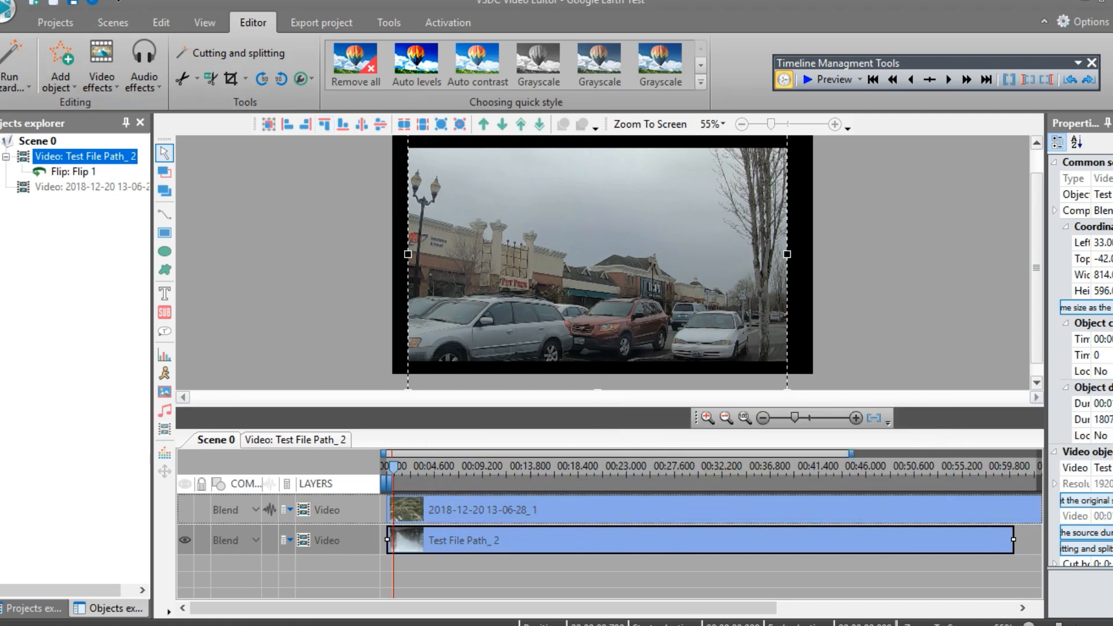
pyautogui.click(211, 82)
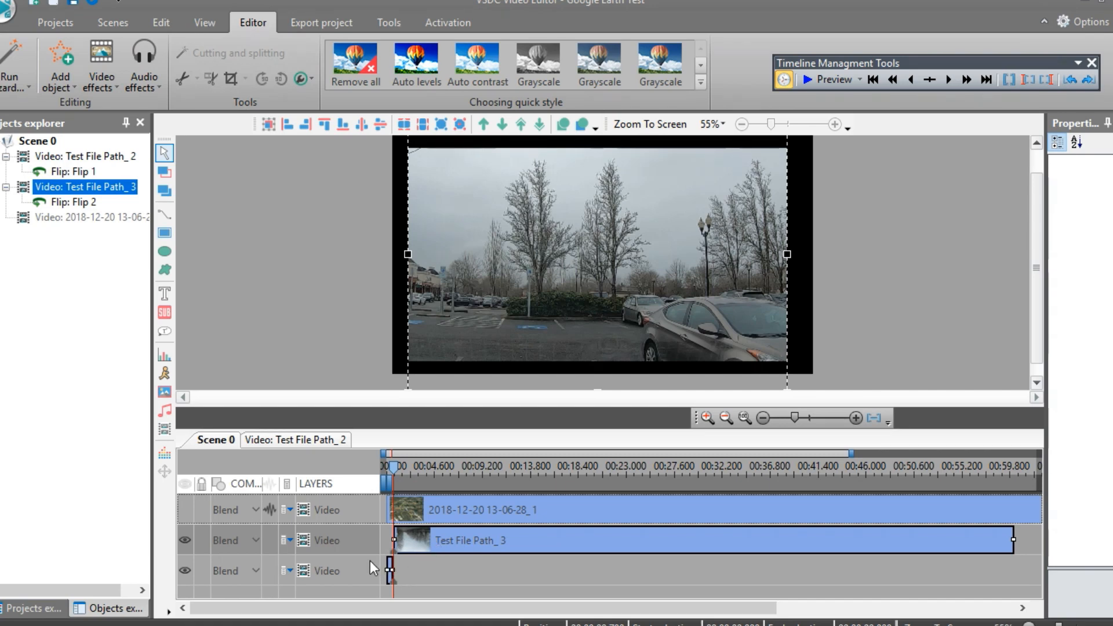
# Step: Delete the short leading piece of the split Test File Path clip
pyautogui.click(331, 569)
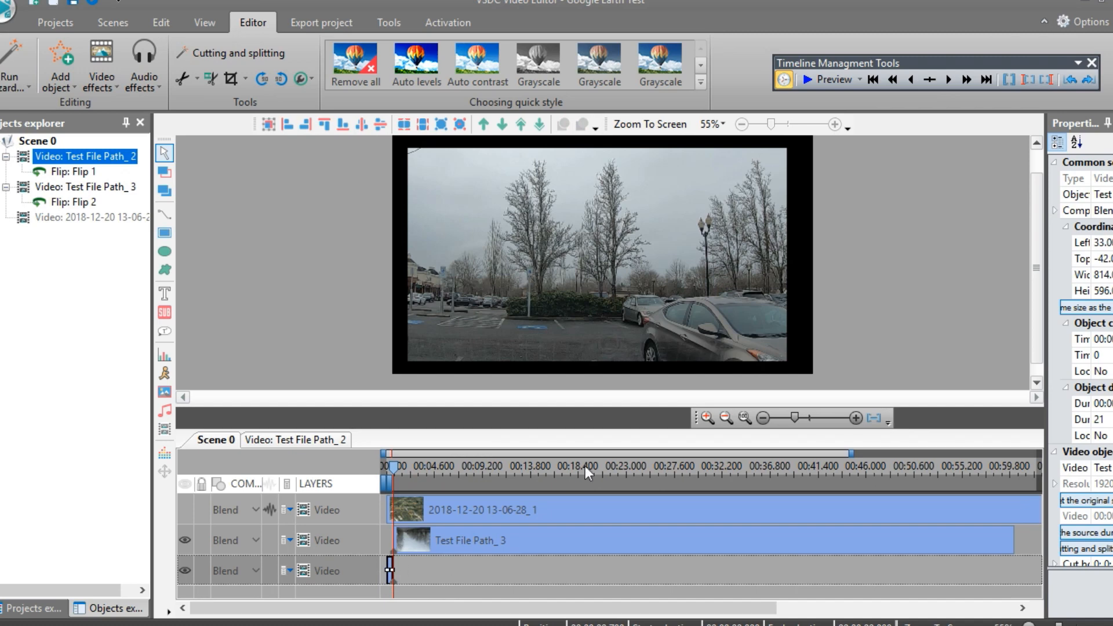
pyautogui.moveTo(796, 419); pyautogui.dragTo(830, 418)
pyautogui.moveTo(398, 467); pyautogui.dragTo(385, 473)
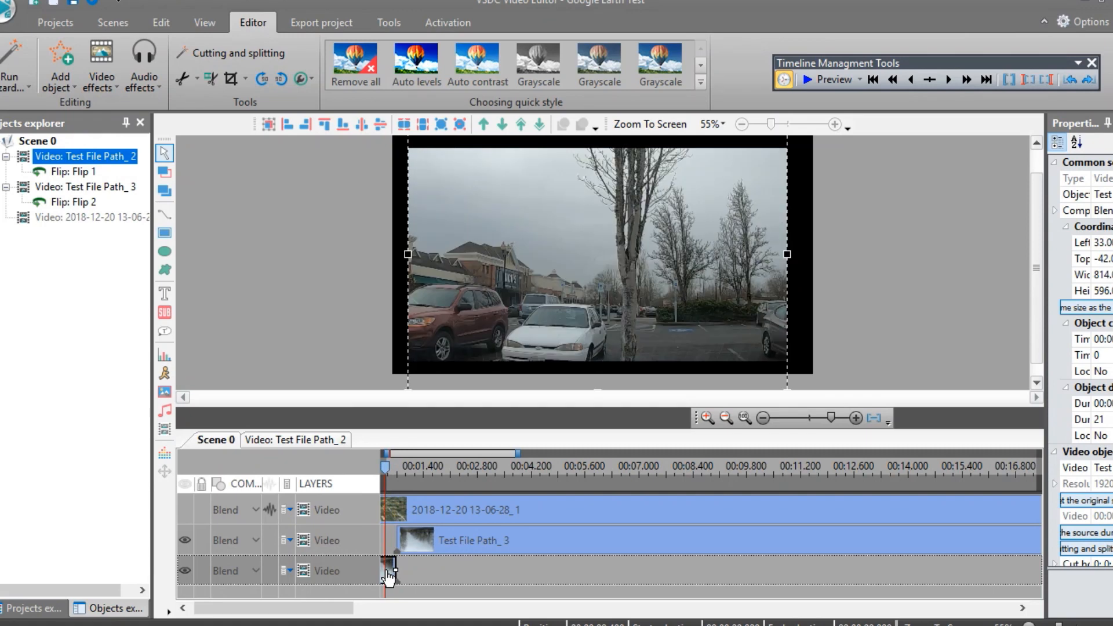
pyautogui.press('Delete')
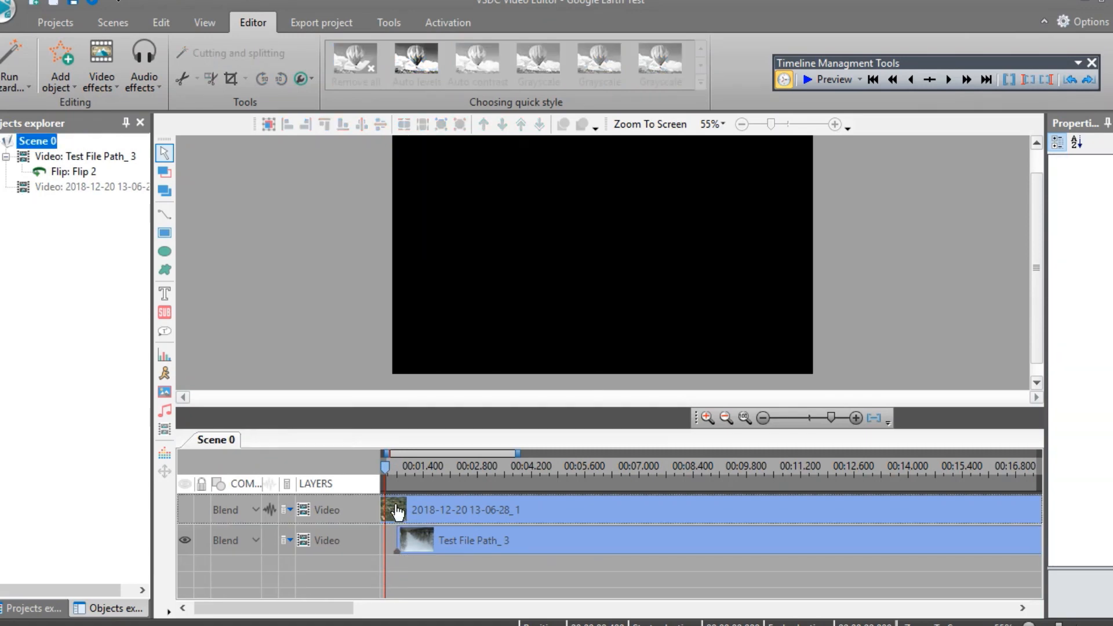
# Step: Move the remaining Test File Path clip back to the very start of the timeline, aligned with the map clip
pyautogui.moveTo(472, 551); pyautogui.dragTo(560, 551)
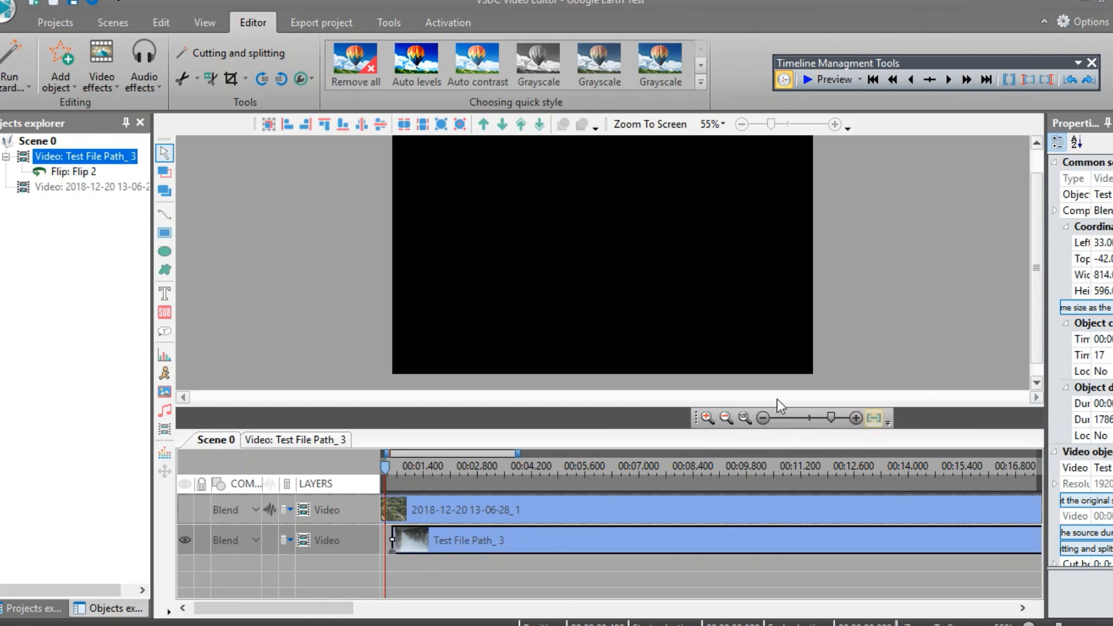
pyautogui.moveTo(830, 416); pyautogui.dragTo(762, 426)
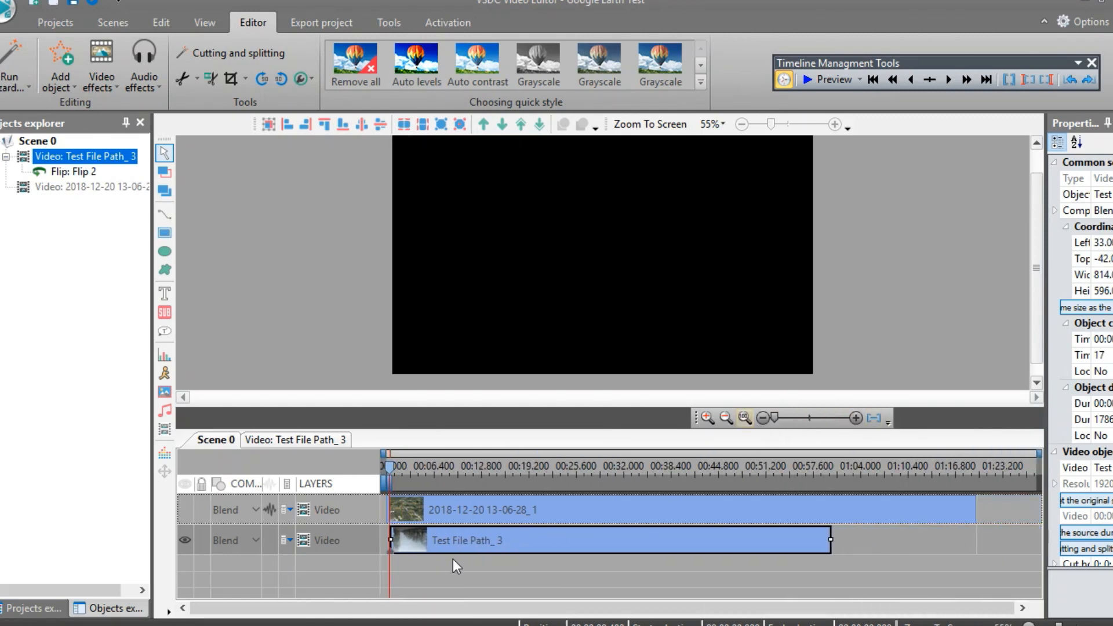
pyautogui.moveTo(389, 467); pyautogui.dragTo(386, 469)
pyautogui.moveTo(426, 544); pyautogui.dragTo(421, 545)
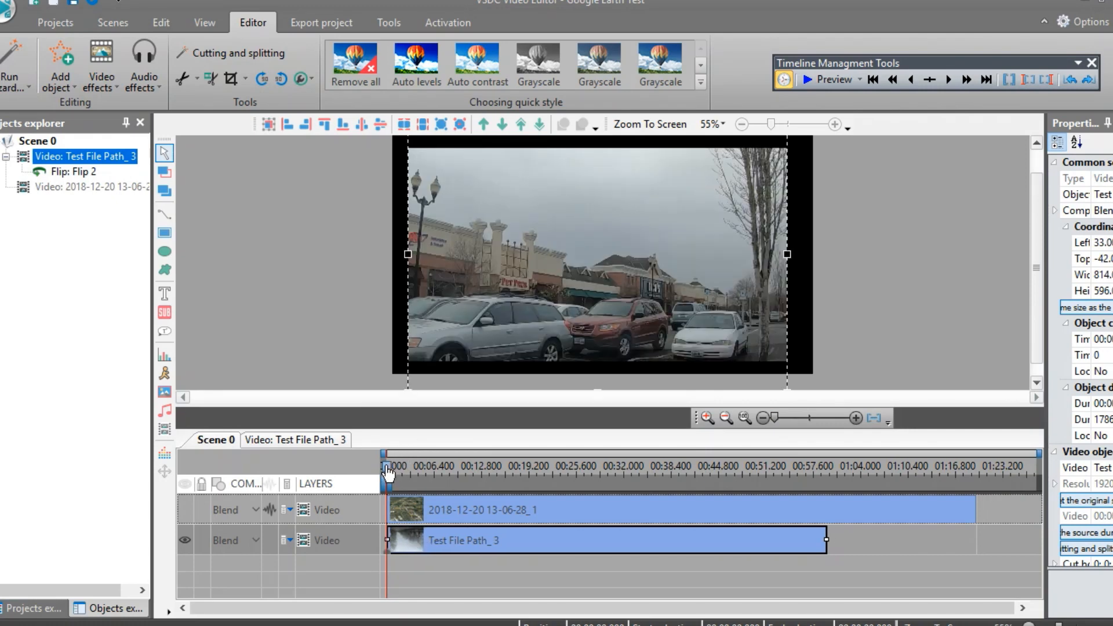
# Step: Step forward and back through the first frames of the trimmed Test File Path clip to check its new beginning
pyautogui.click(949, 79)
pyautogui.click(949, 79)
pyautogui.click(948, 78)
pyautogui.click(948, 79)
pyautogui.click(949, 78)
pyautogui.click(948, 79)
pyautogui.click(948, 80)
pyautogui.click(911, 79)
pyautogui.click(912, 79)
pyautogui.click(911, 79)
pyautogui.click(910, 79)
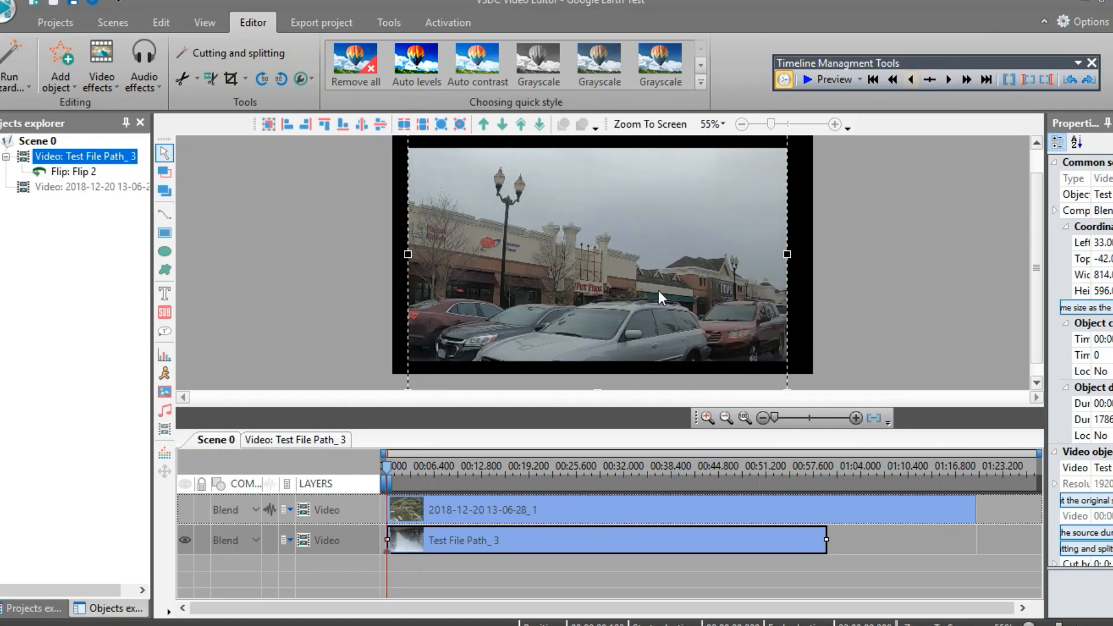
# Step: Hide the Test File Path layer, show the map layer, and move the map clip to about left 56, top -22
pyautogui.click(186, 541)
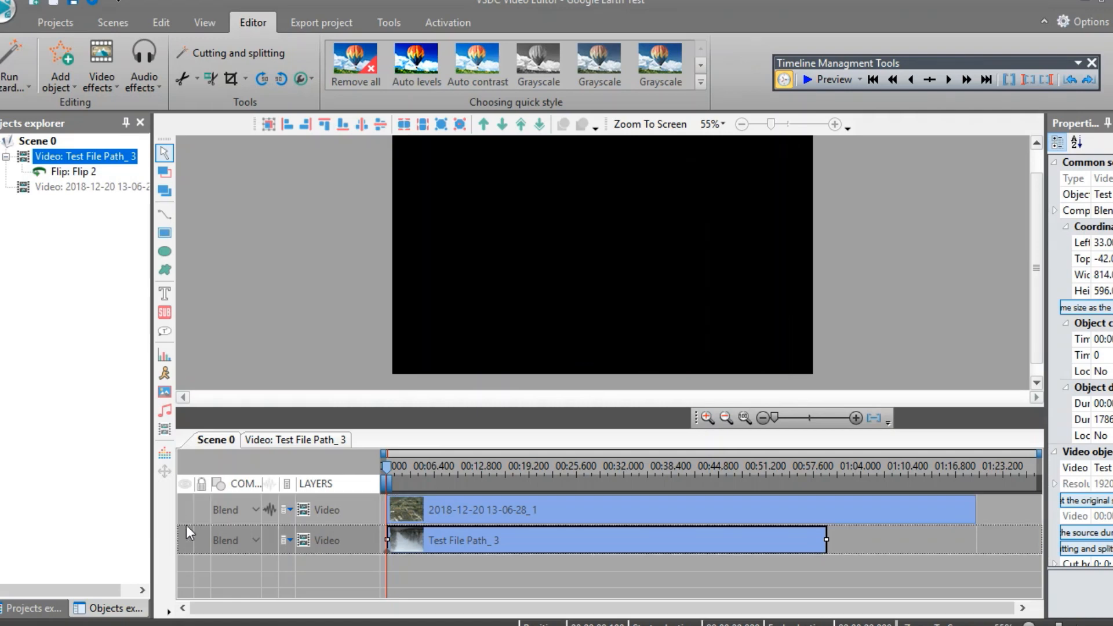
pyautogui.click(186, 511)
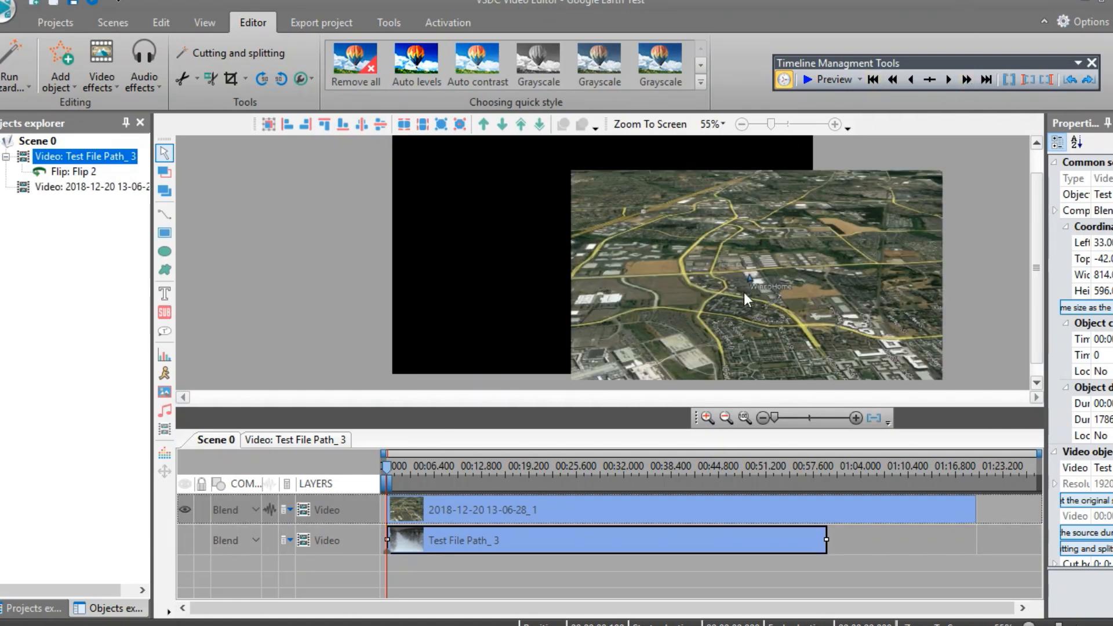
pyautogui.click(697, 287)
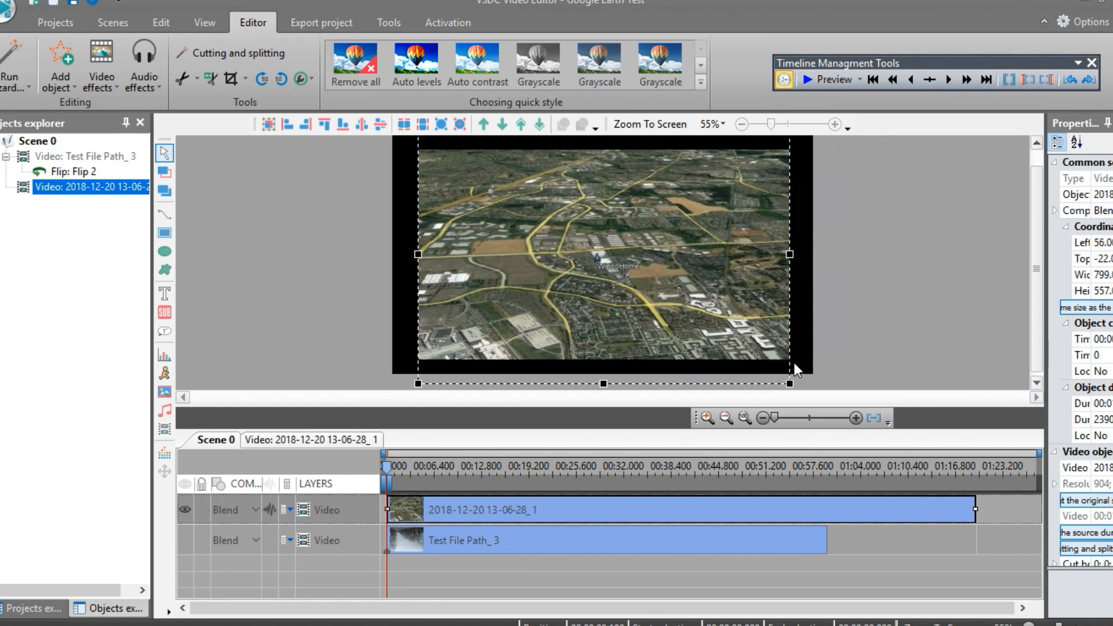
# Step: Enlarge the map clip in the preview to about 986 by 722 and step forward through its first frames
pyautogui.moveTo(789, 383); pyautogui.dragTo(872, 453)
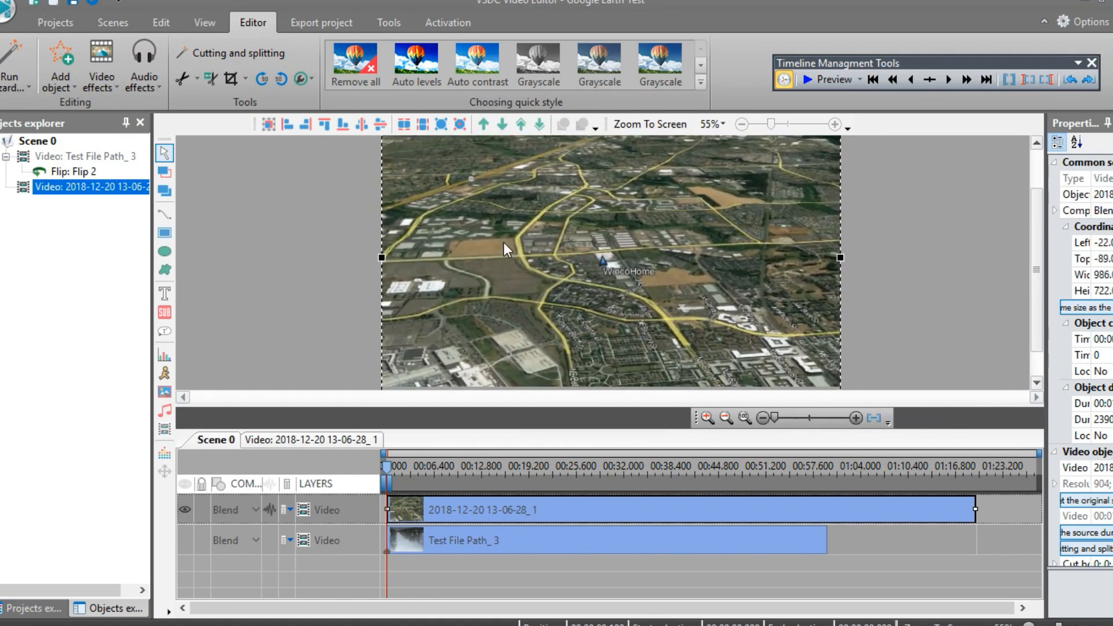
pyautogui.click(950, 80)
pyautogui.click(950, 80)
pyautogui.click(949, 80)
pyautogui.click(950, 81)
pyautogui.click(950, 80)
pyautogui.click(949, 81)
pyautogui.click(950, 81)
pyautogui.click(950, 81)
pyautogui.click(950, 81)
pyautogui.click(950, 80)
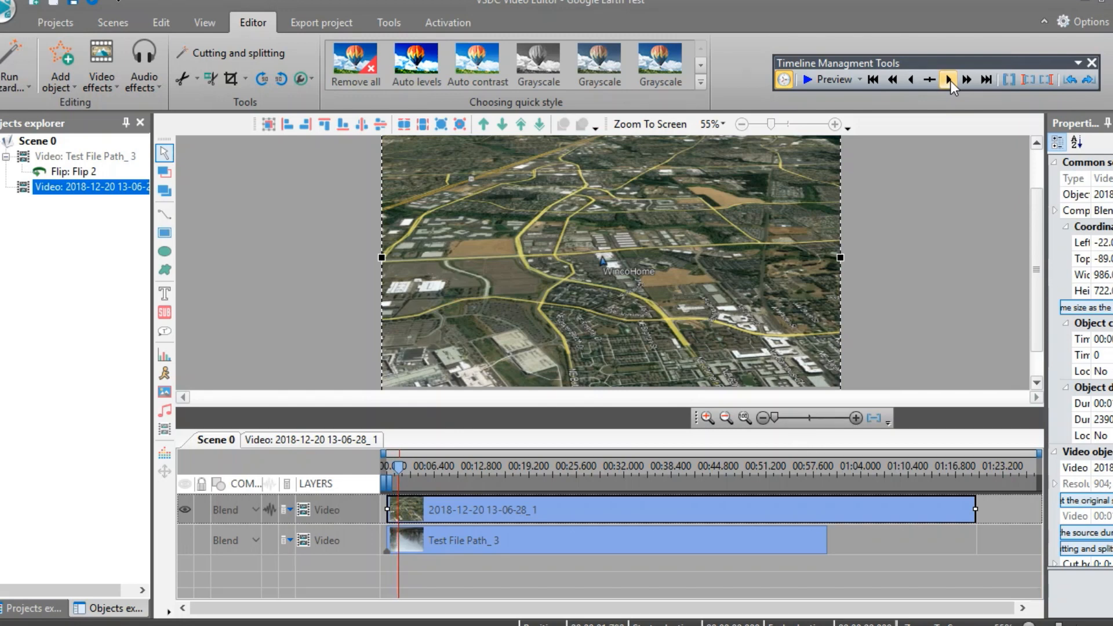
pyautogui.click(950, 80)
# Step: Split the map clip at about 7 seconds, near the point where the map starts moving
pyautogui.moveTo(404, 471)
pyautogui.mouseDown()
pyautogui.moveTo(456, 471)
pyautogui.moveTo(437, 469)
pyautogui.mouseUp()
pyautogui.click(444, 468)
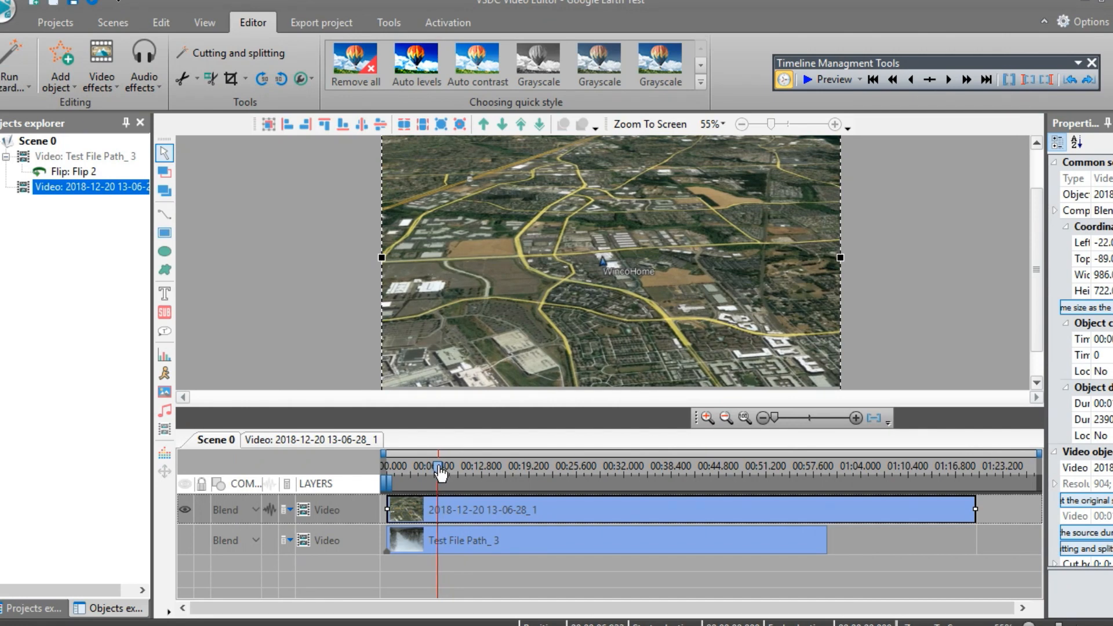
pyautogui.click(948, 78)
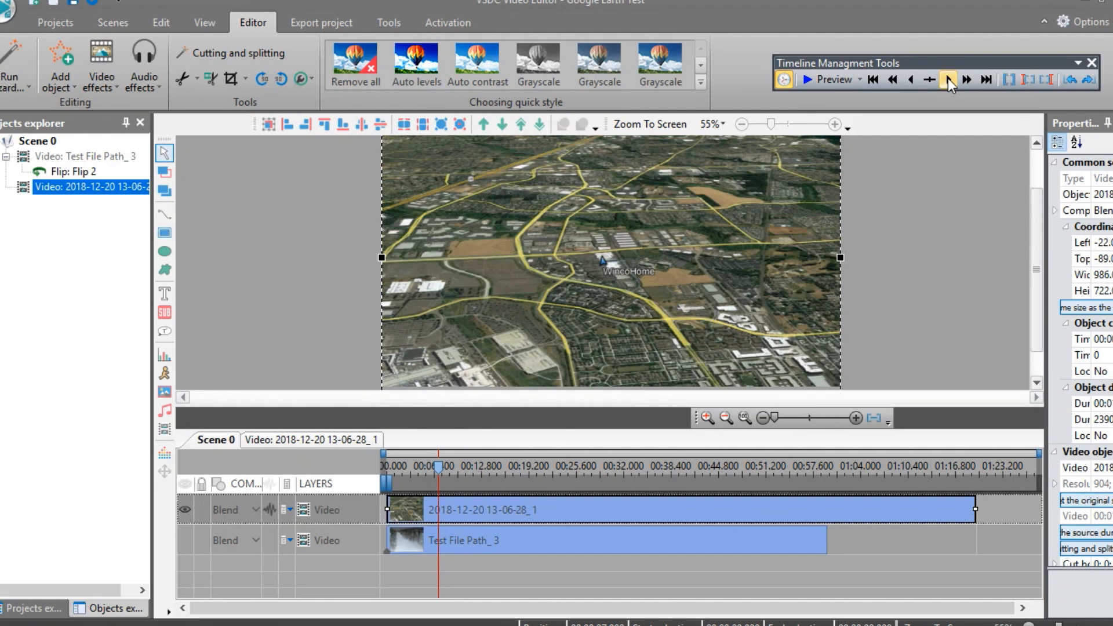
pyautogui.click(948, 78)
pyautogui.click(948, 78)
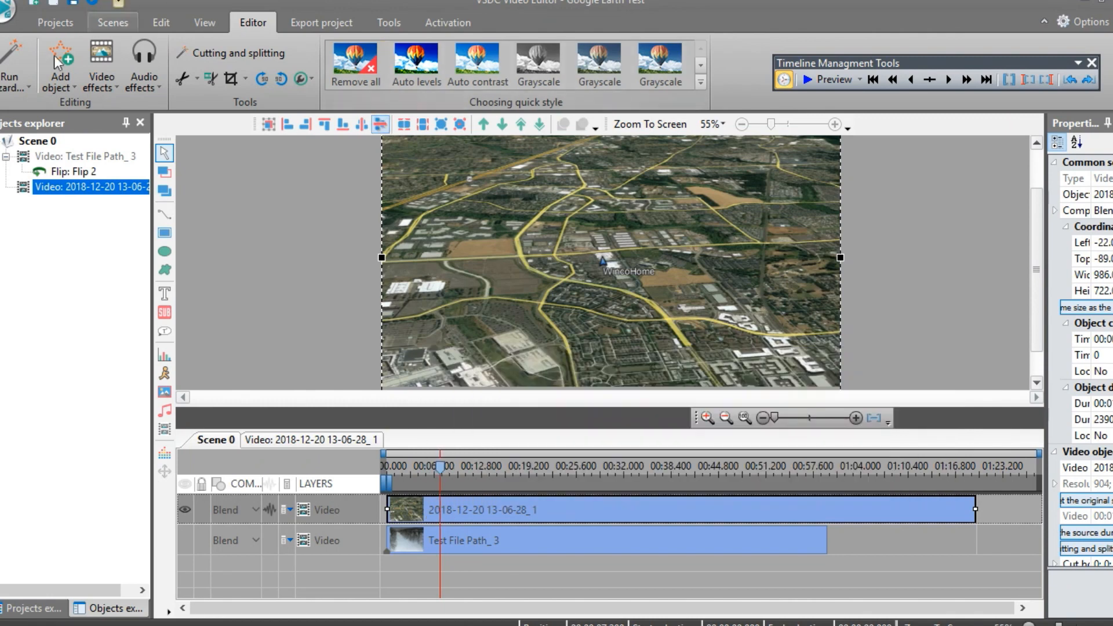
pyautogui.click(210, 79)
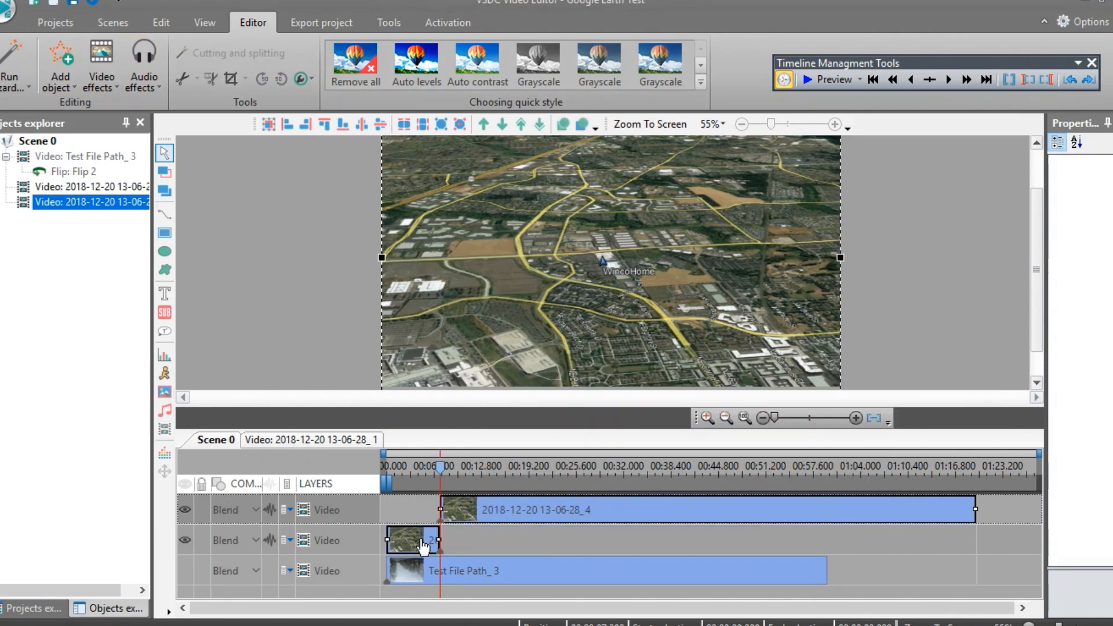
pyautogui.press('Delete')
pyautogui.press('Delete')
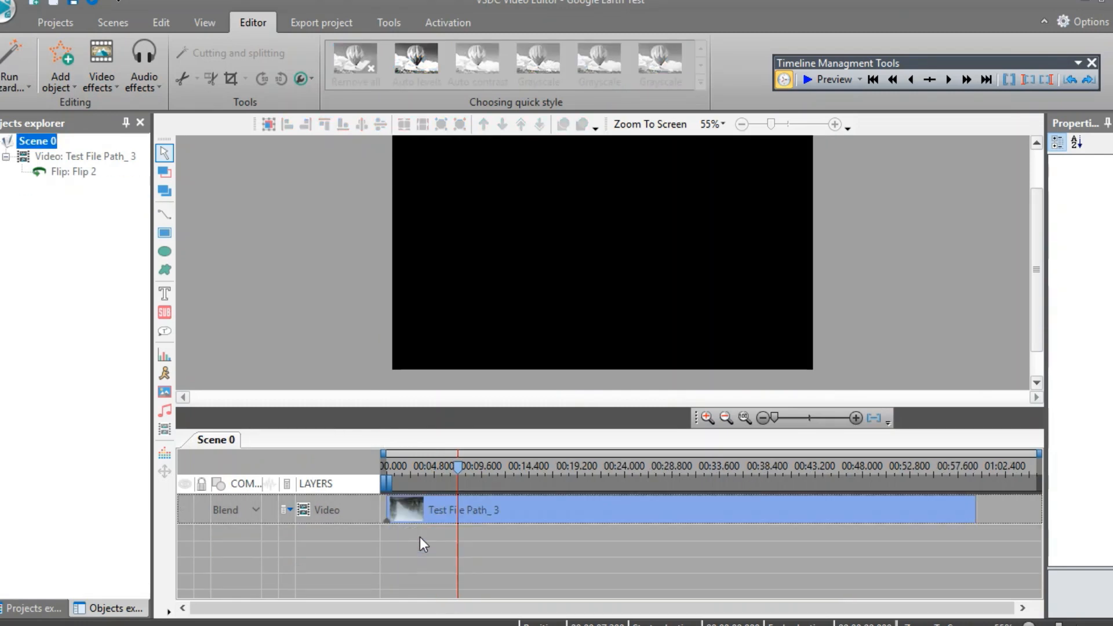
pyautogui.click(164, 21)
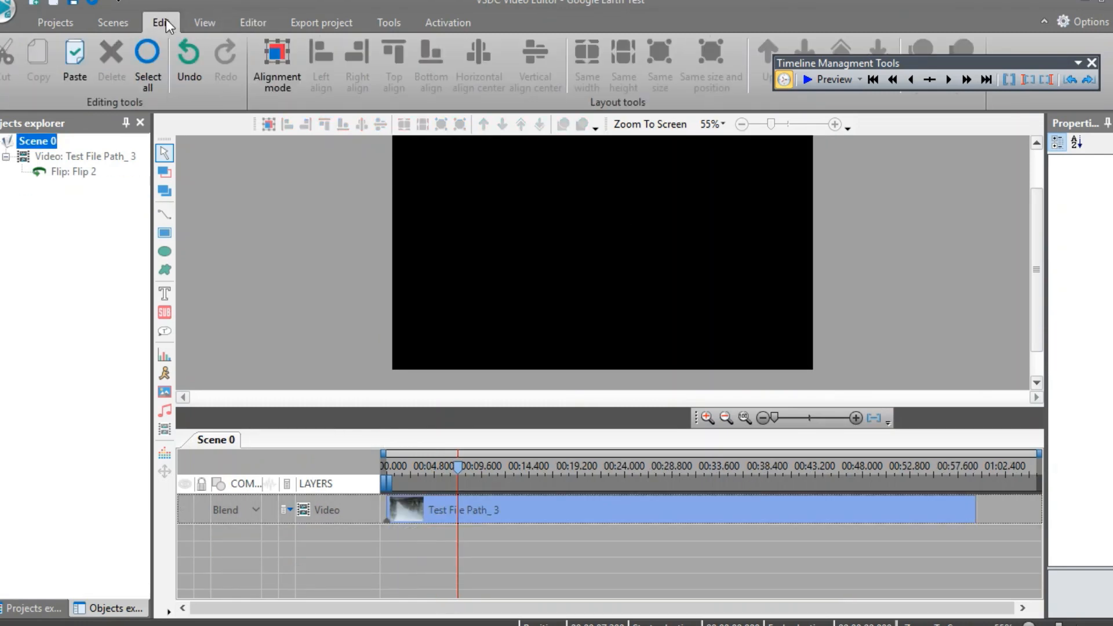
pyautogui.click(188, 68)
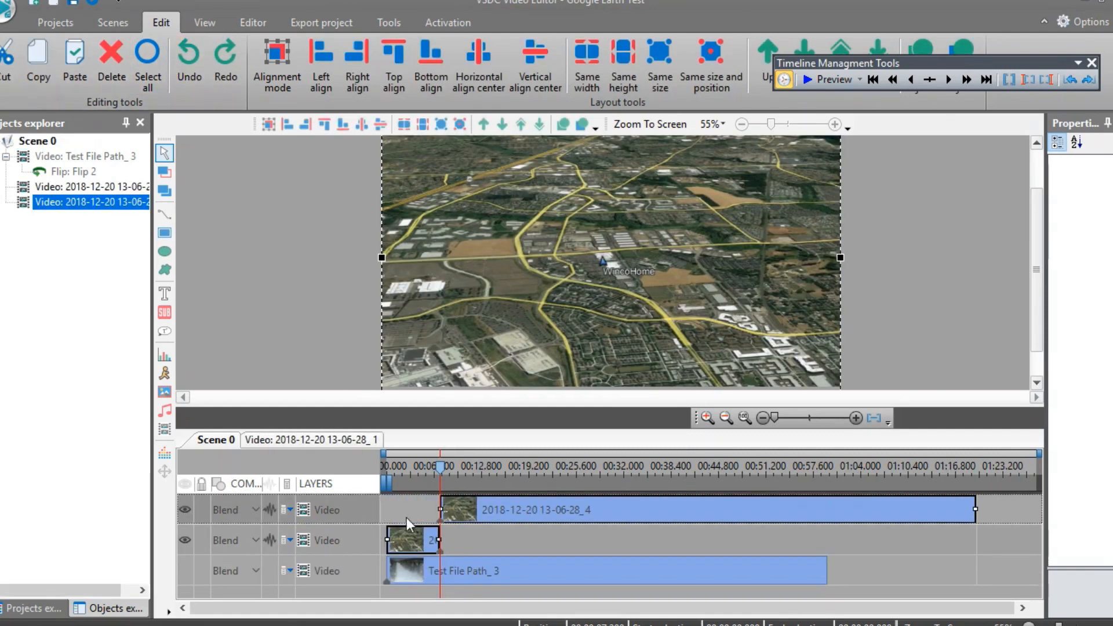
# Step: Delete only the short leading piece of the split map clip
pyautogui.click(418, 510)
pyautogui.click(406, 543)
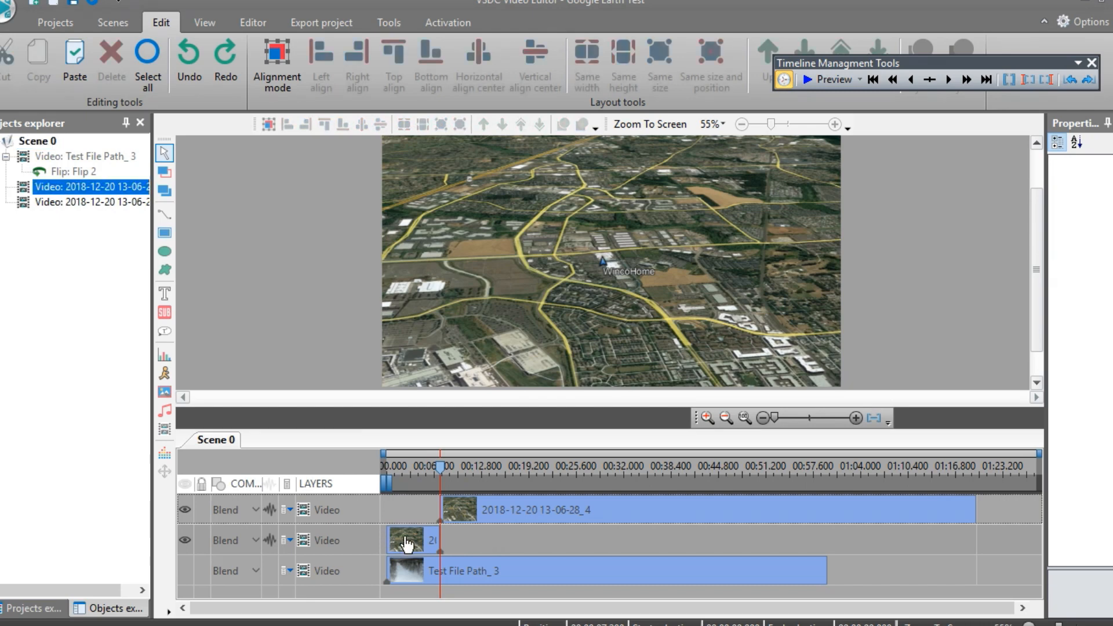
pyautogui.press('Delete')
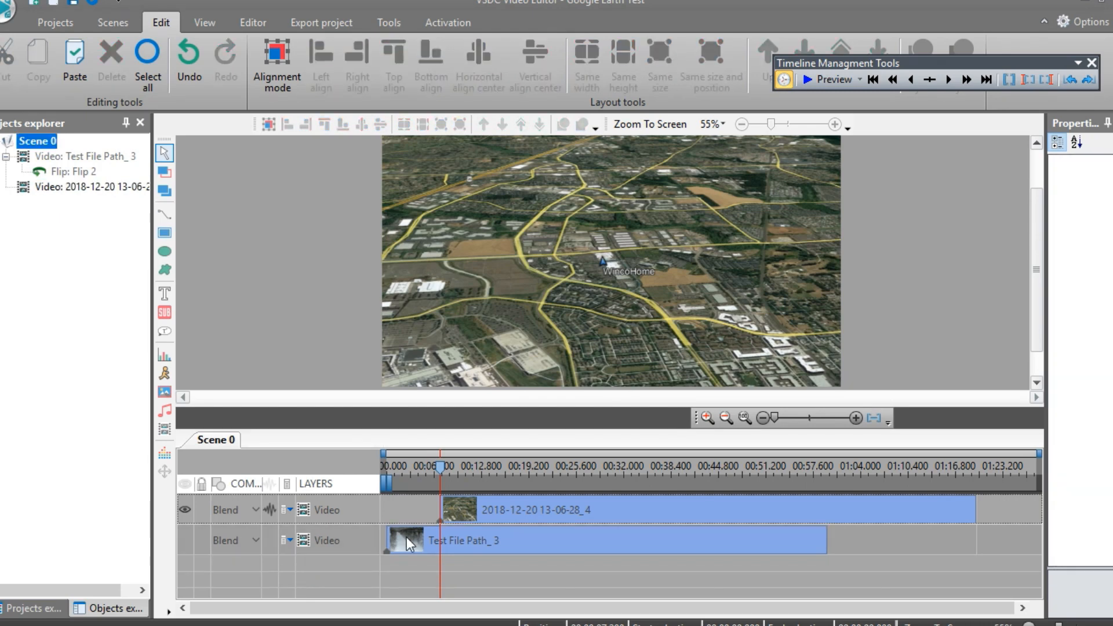
# Step: Move the remaining map clip to the very start of the timeline and scrub its opening to check the movement
pyautogui.moveTo(441, 467); pyautogui.dragTo(377, 470)
pyautogui.moveTo(497, 515); pyautogui.dragTo(466, 520)
pyautogui.click(382, 468)
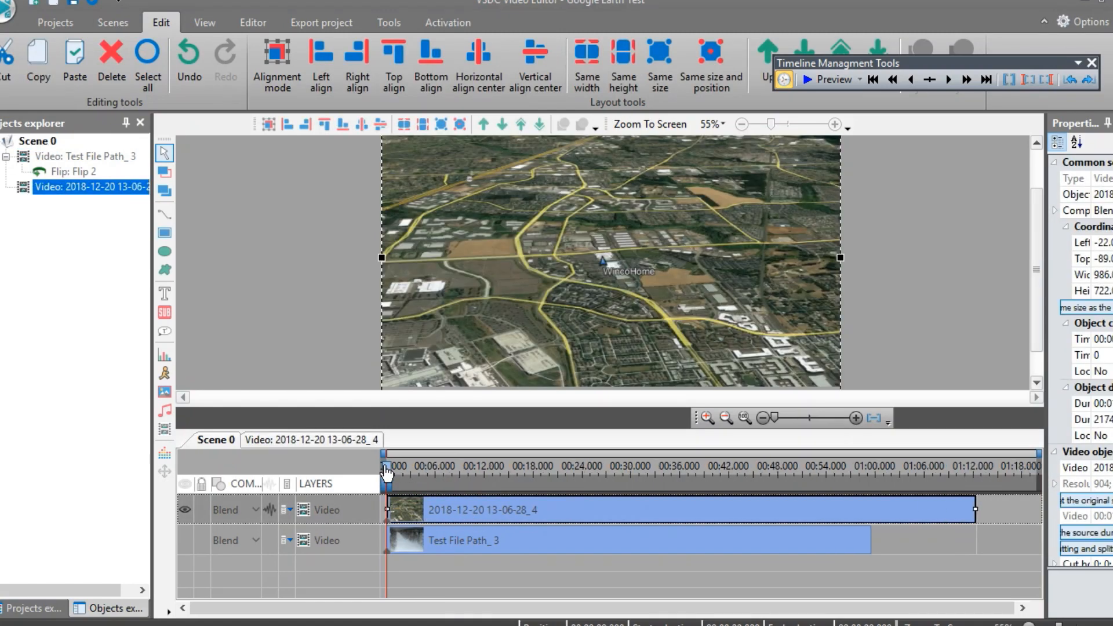
pyautogui.moveTo(391, 472); pyautogui.dragTo(402, 473)
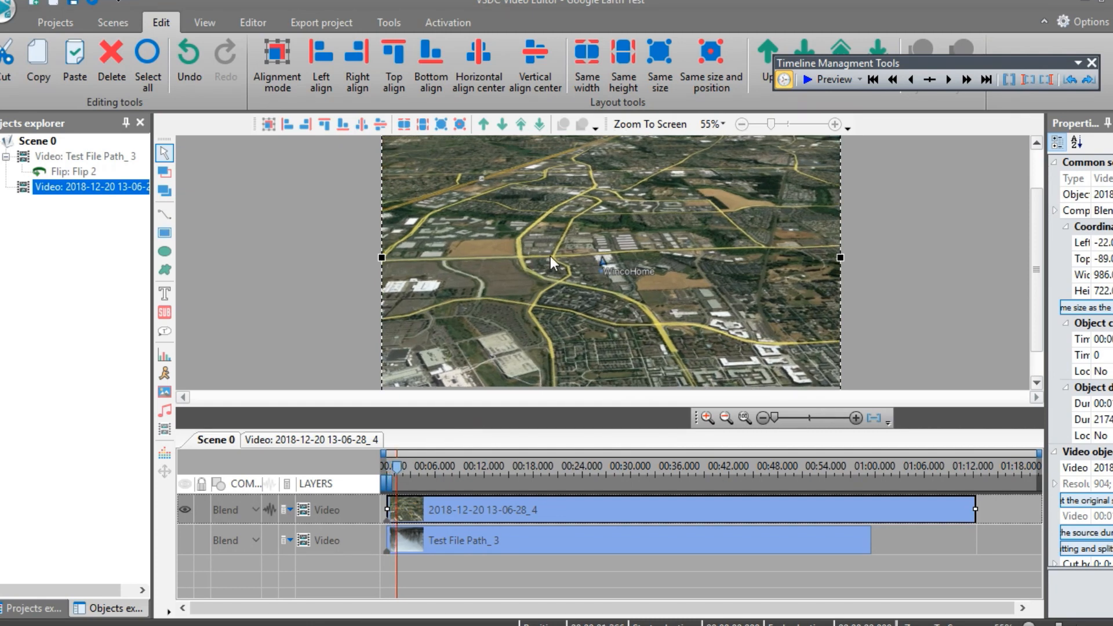
# Step: Show the Test File Path layer and pull the two clips apart, placing the map clip at about left 353, top -43
pyautogui.click(185, 540)
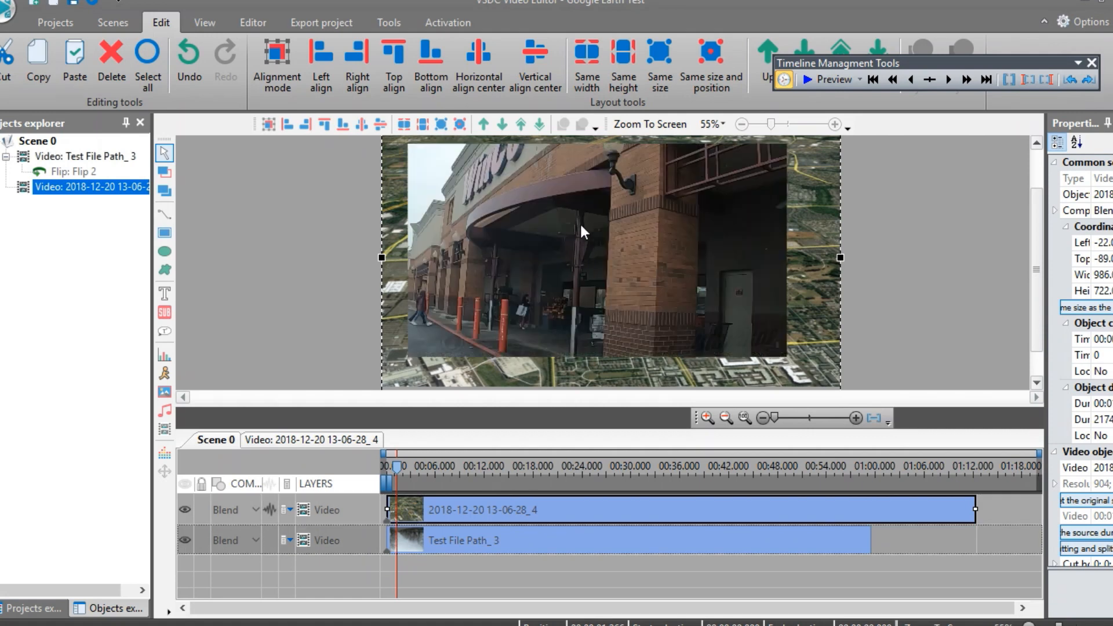
pyautogui.moveTo(621, 257); pyautogui.dragTo(564, 248)
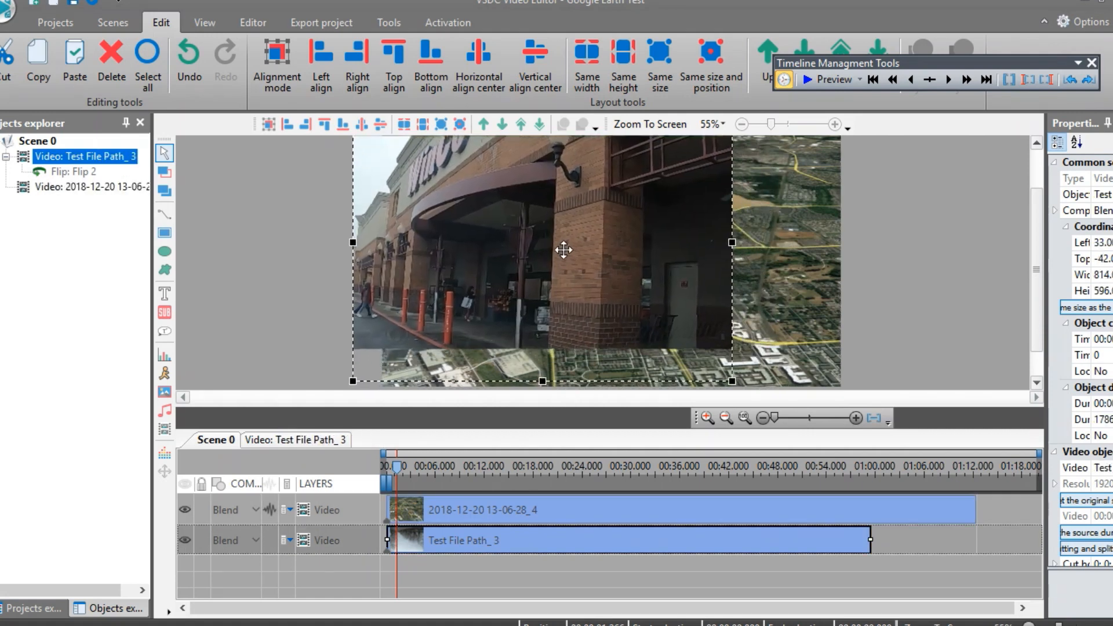
pyautogui.moveTo(768, 257); pyautogui.dragTo(940, 279)
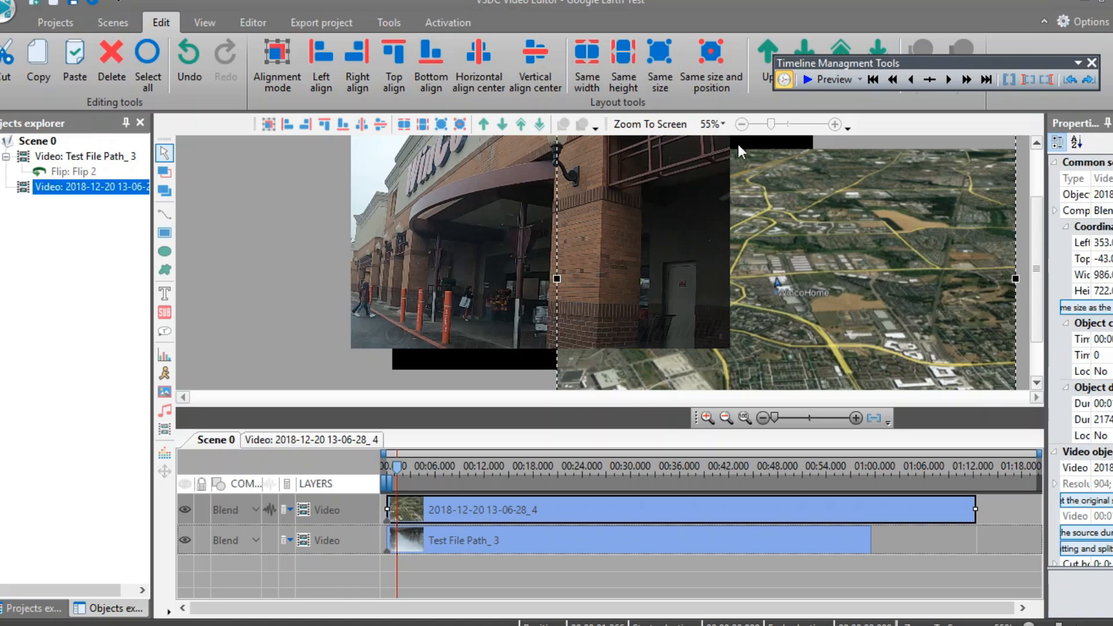
pyautogui.moveTo(771, 124); pyautogui.dragTo(765, 125)
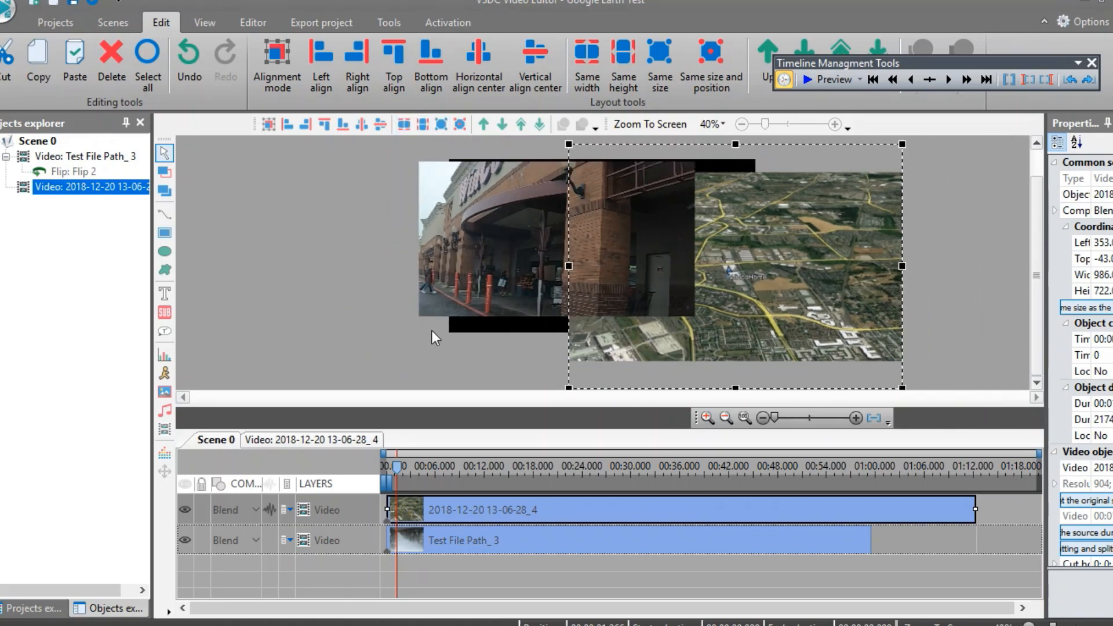
# Step: Shrink the Test File Path clip to about 780 by 563 and place it at about left -3, top -45
pyautogui.click(532, 268)
pyautogui.moveTo(516, 269); pyautogui.dragTo(528, 269)
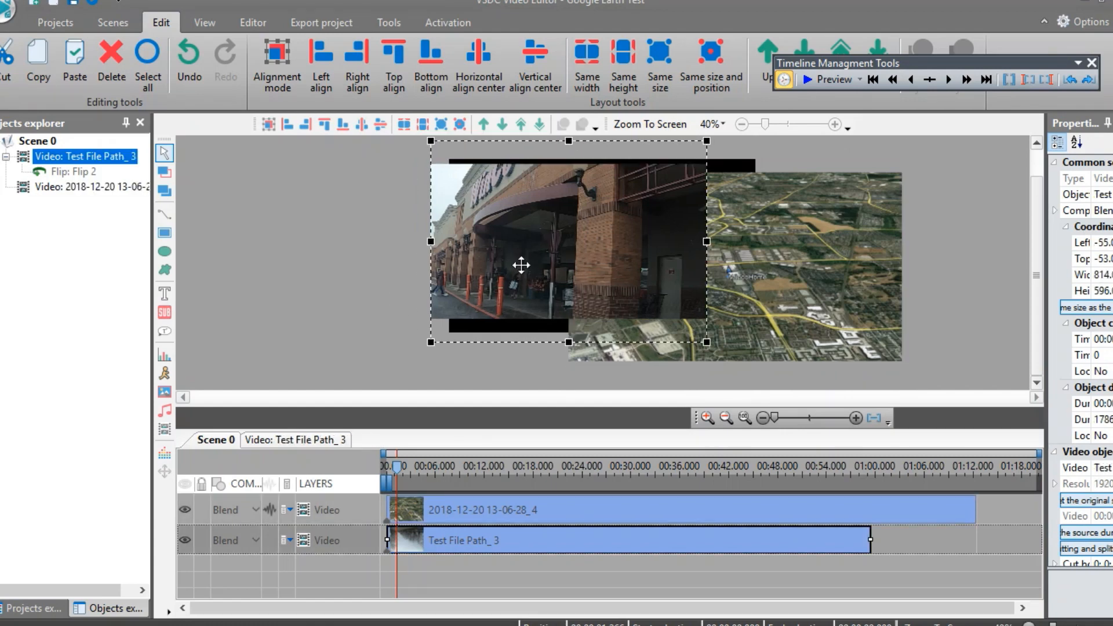
pyautogui.click(706, 341)
pyautogui.click(704, 331)
pyautogui.moveTo(706, 333); pyautogui.dragTo(697, 334)
pyautogui.moveTo(497, 254); pyautogui.dragTo(512, 251)
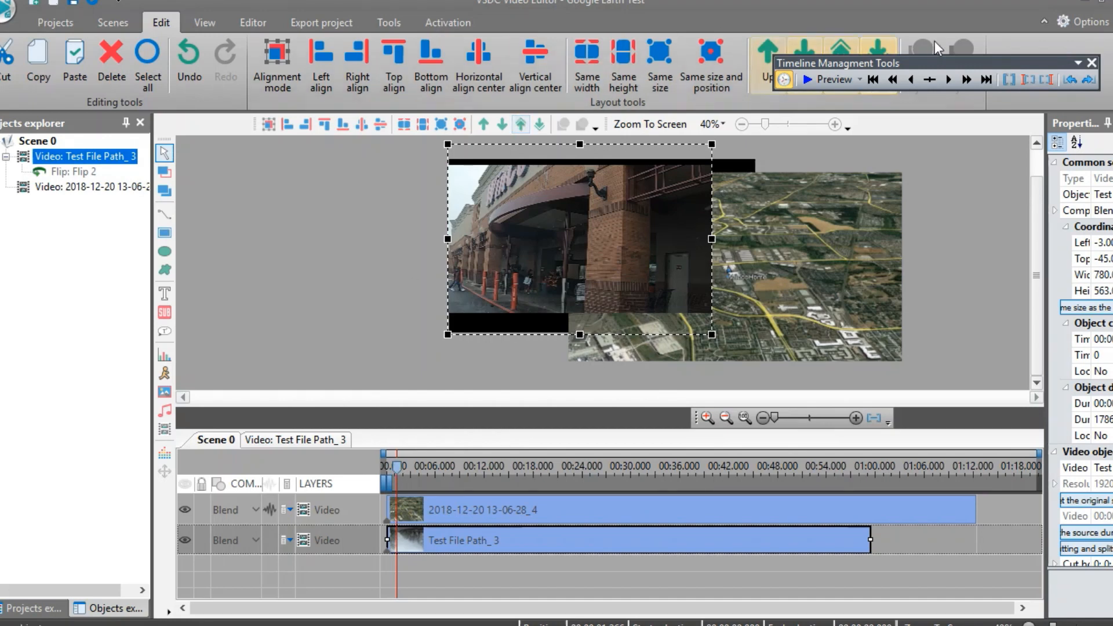
# Step: Advance both clips a few seconds to compare their progress, and hide the Test File Path layer to expose the whole map
pyautogui.click(967, 80)
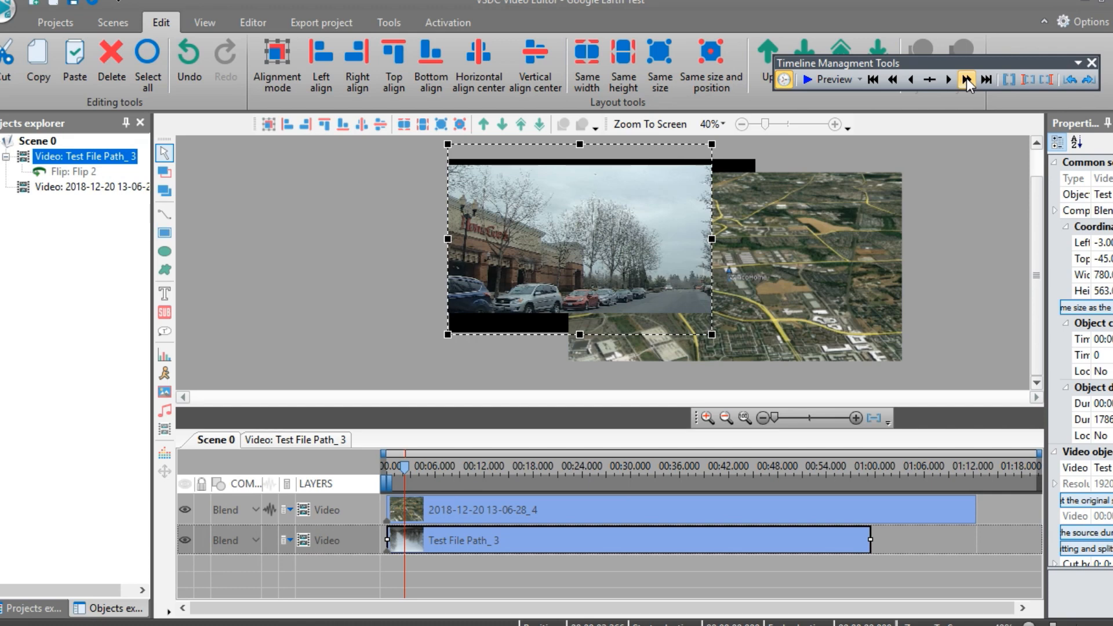
pyautogui.click(967, 80)
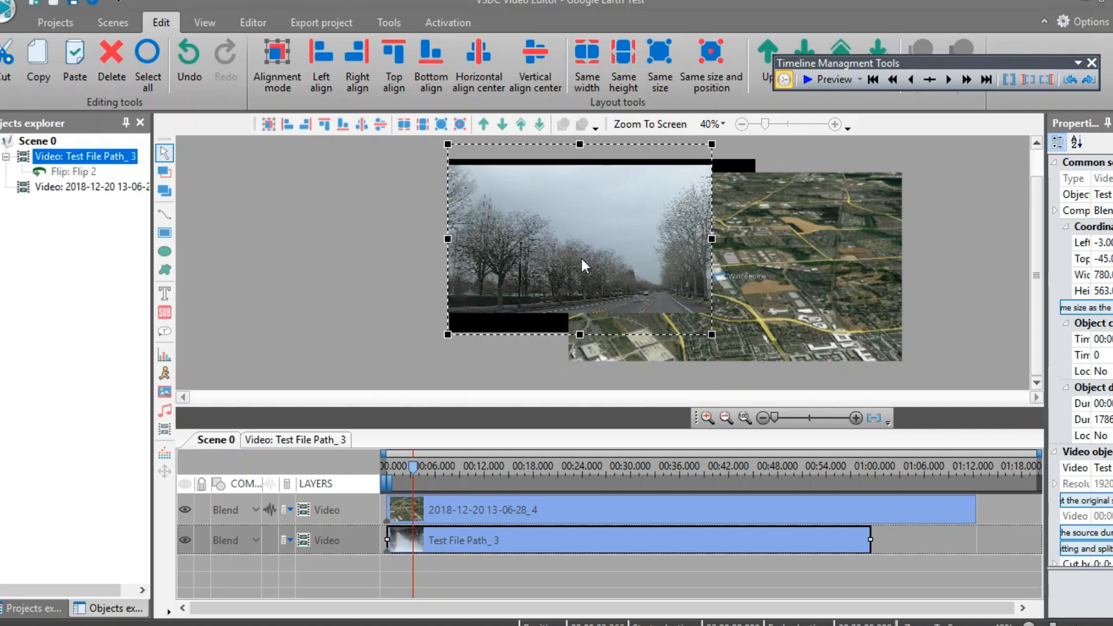
pyautogui.click(830, 283)
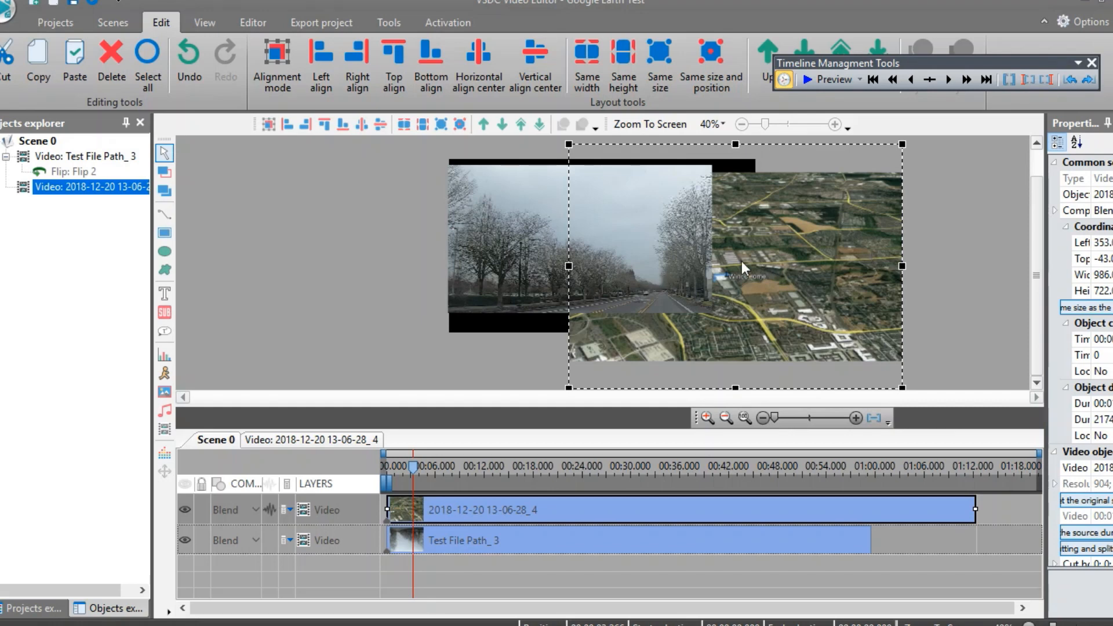
pyautogui.click(185, 540)
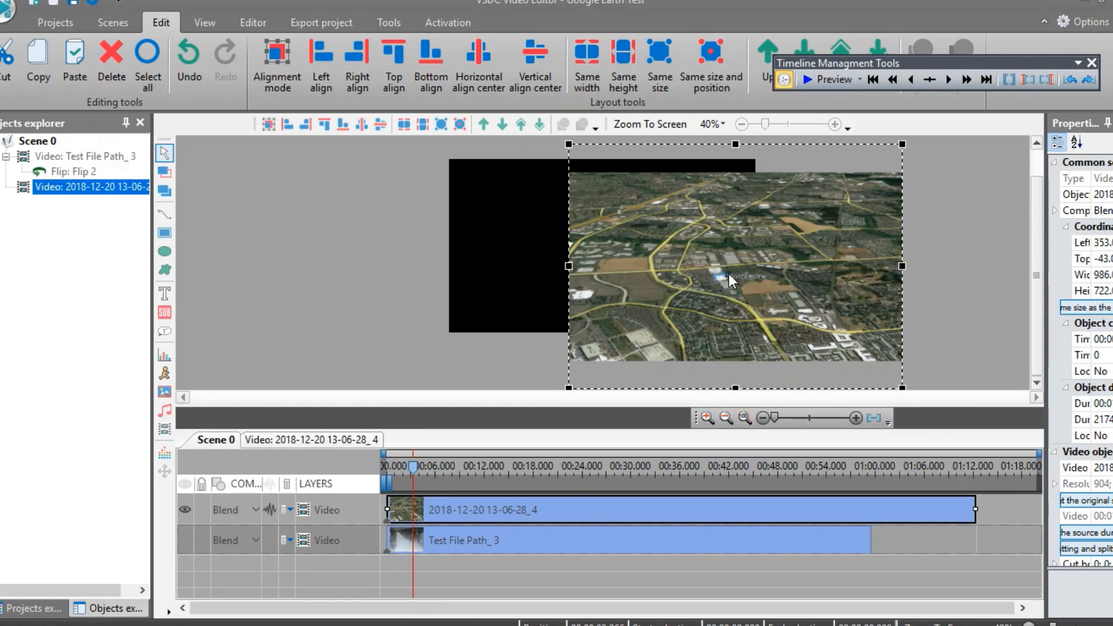
# Step: Split the map clip at about 5.7 seconds
pyautogui.click(966, 78)
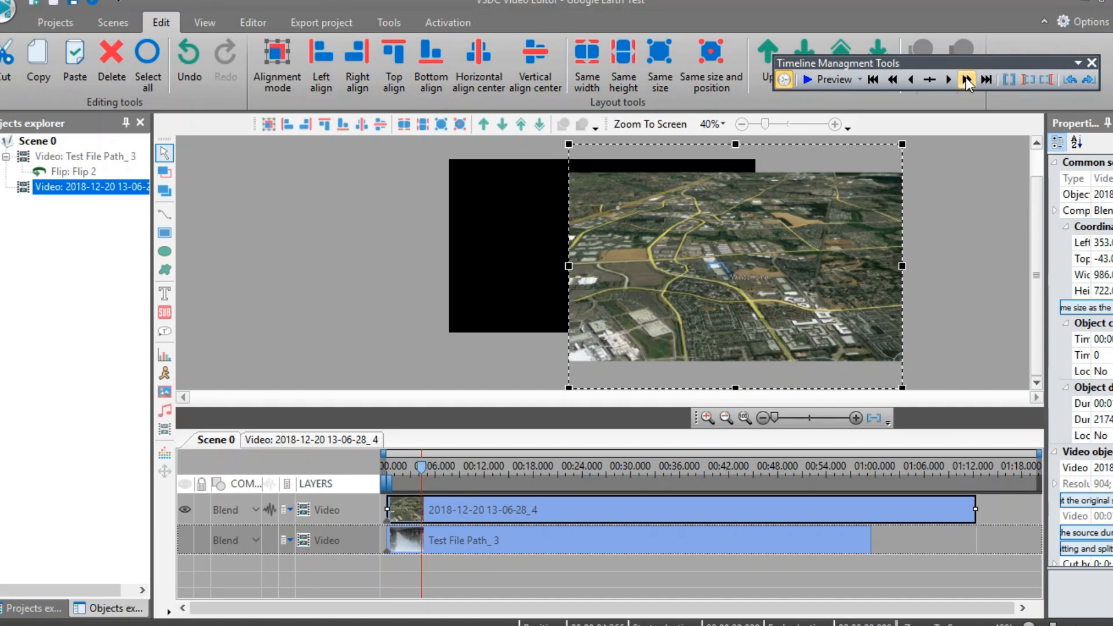
pyautogui.click(966, 78)
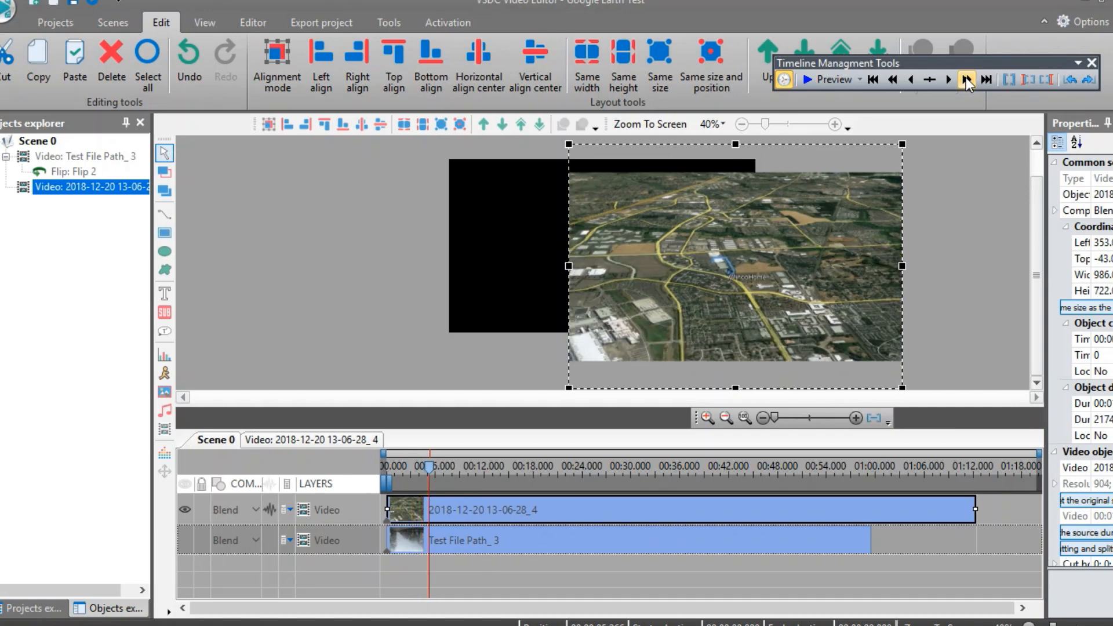
pyautogui.click(951, 82)
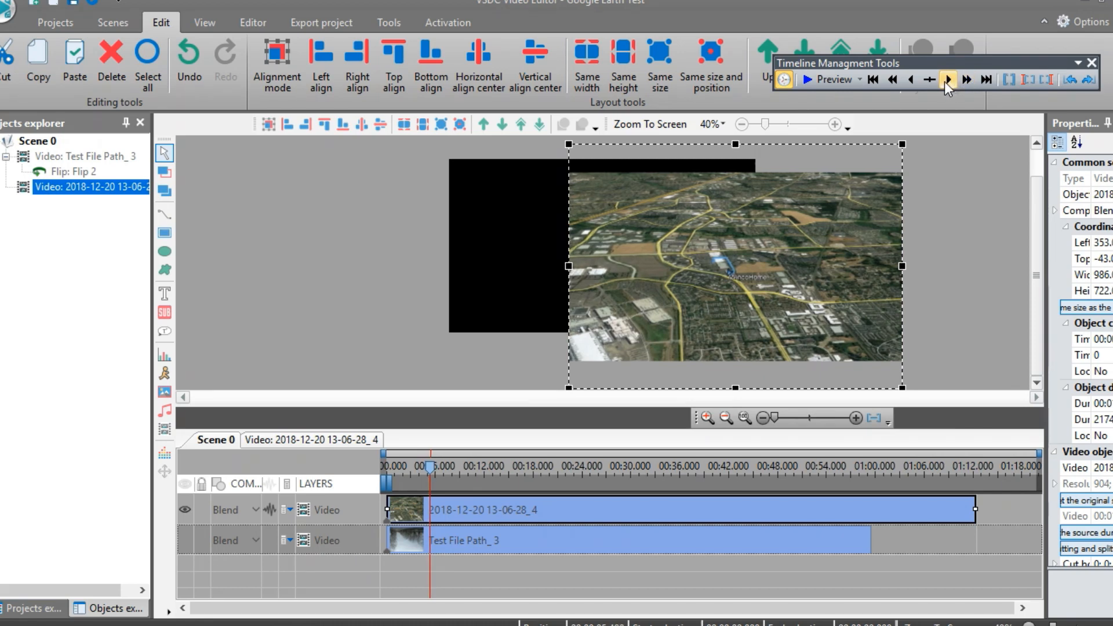
pyautogui.click(945, 80)
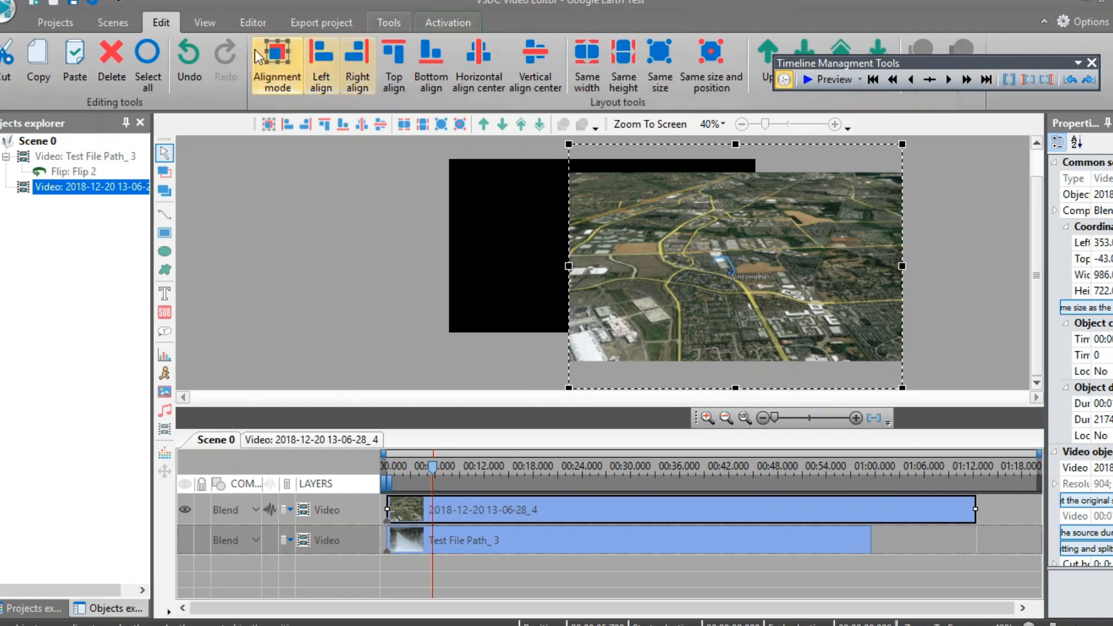
pyautogui.click(259, 21)
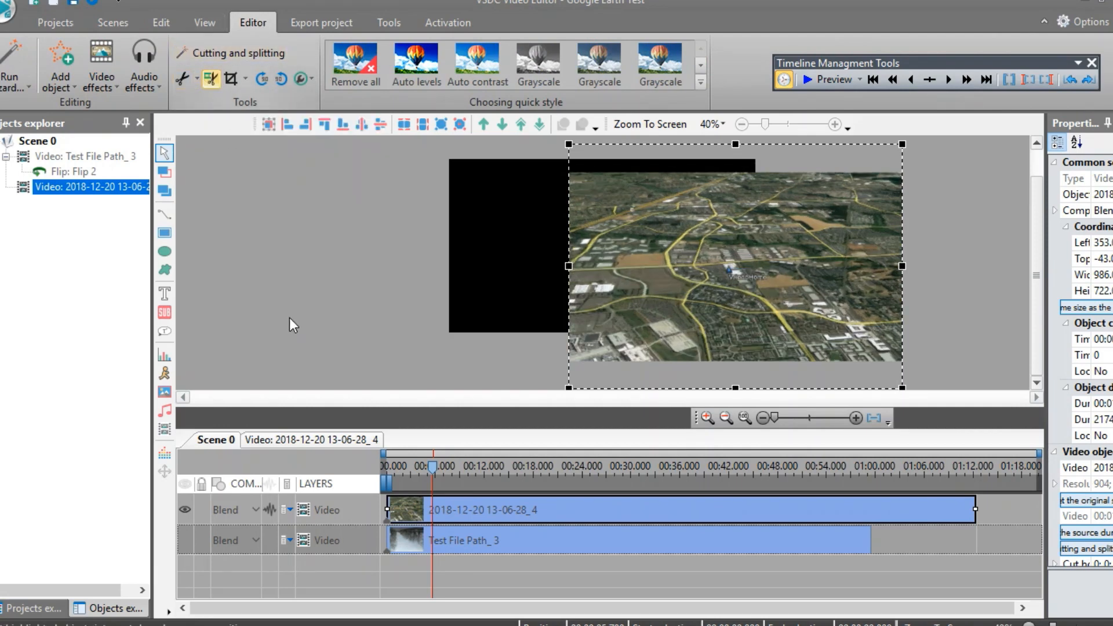
pyautogui.hotkey('ctrl', 'k')
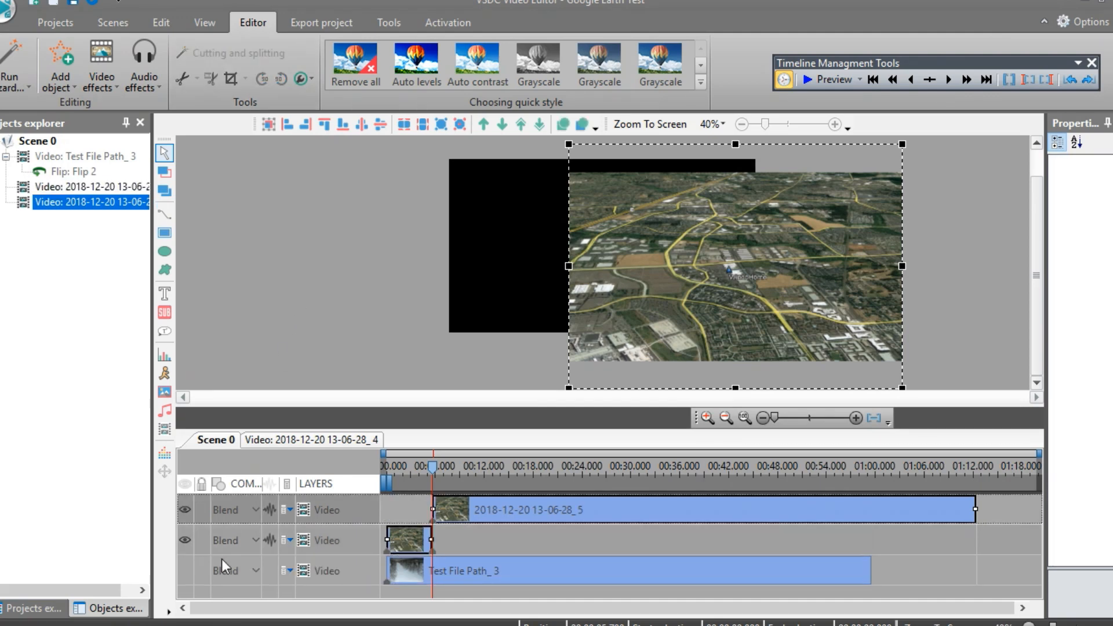
# Step: Show the Test File Path layer and hide both map clip layers
pyautogui.click(186, 568)
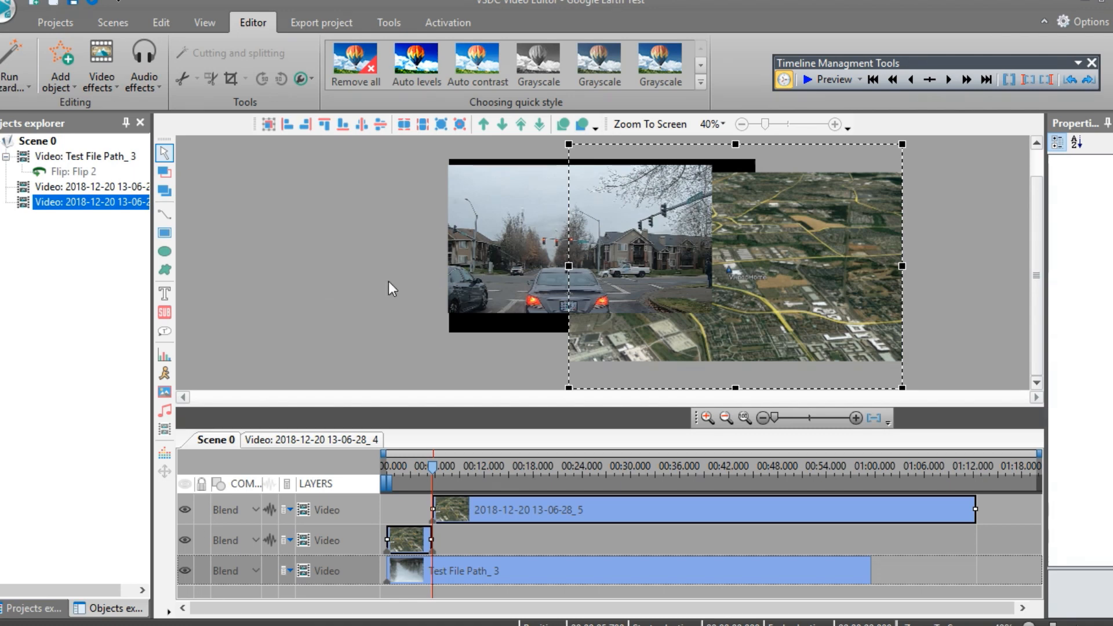
pyautogui.click(186, 540)
pyautogui.click(186, 509)
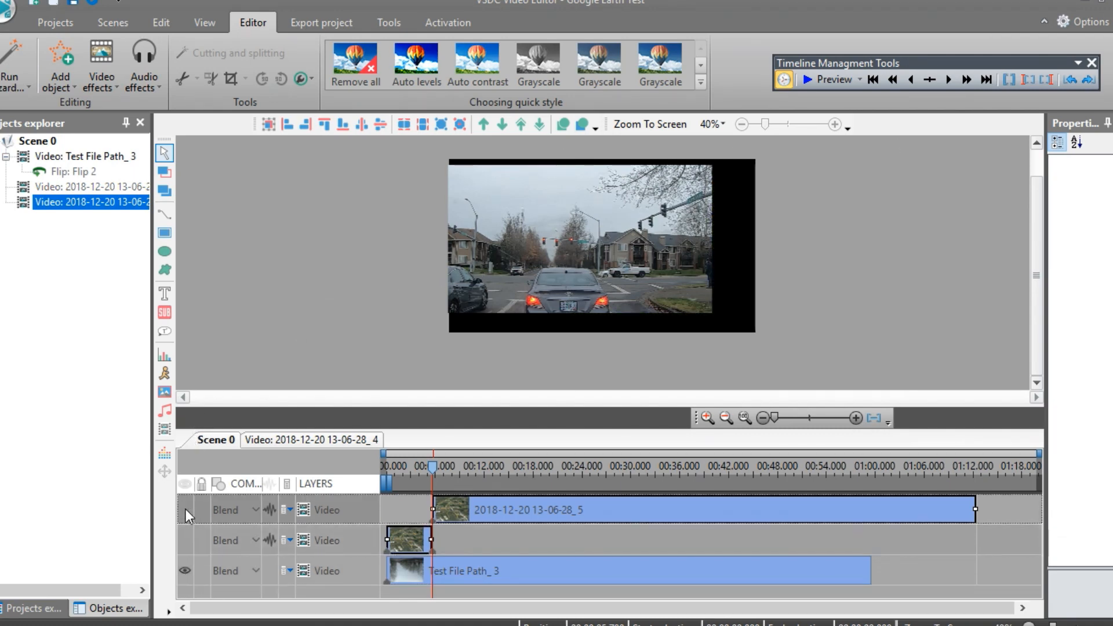
# Step: Split the Test File Path clip at about 5 seconds, where the car waits at the traffic light
pyautogui.click(413, 577)
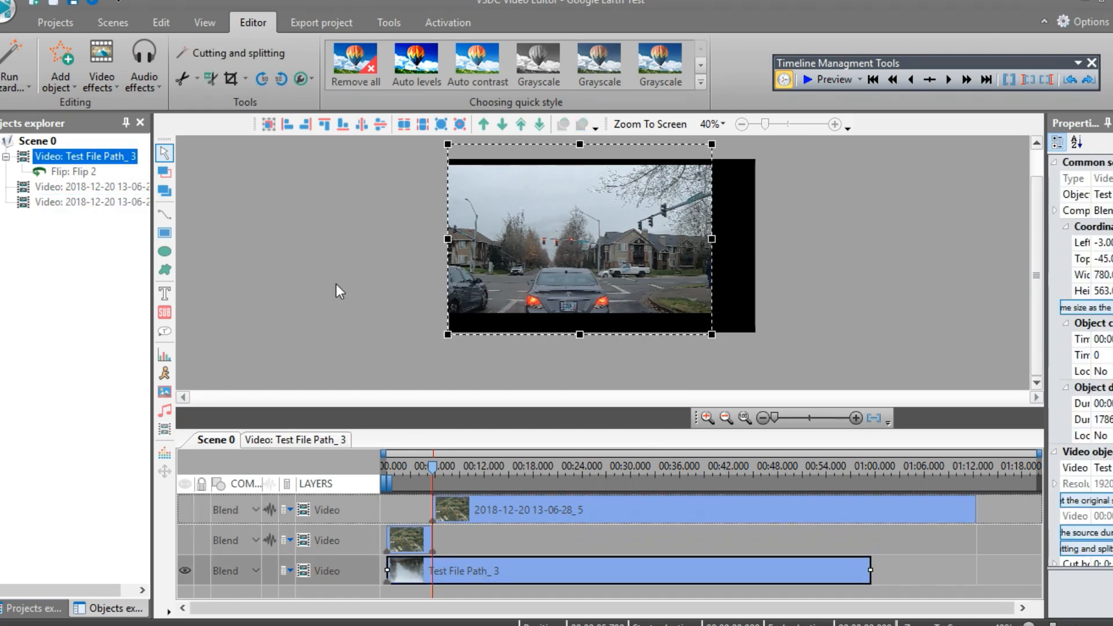
pyautogui.moveTo(433, 467); pyautogui.dragTo(428, 468)
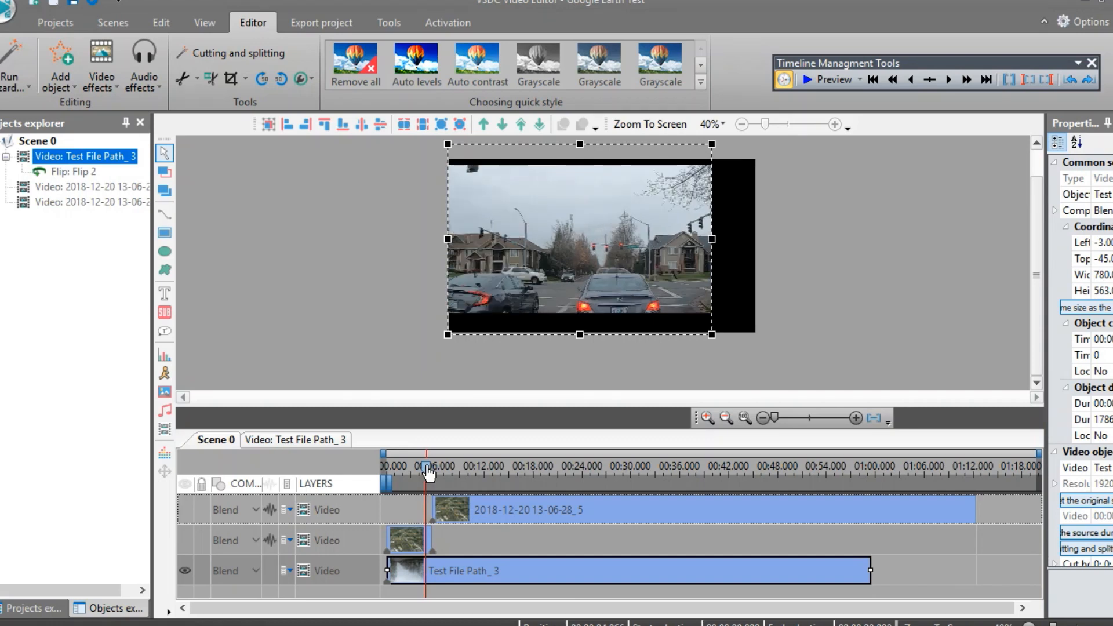
pyautogui.moveTo(429, 473); pyautogui.dragTo(429, 474)
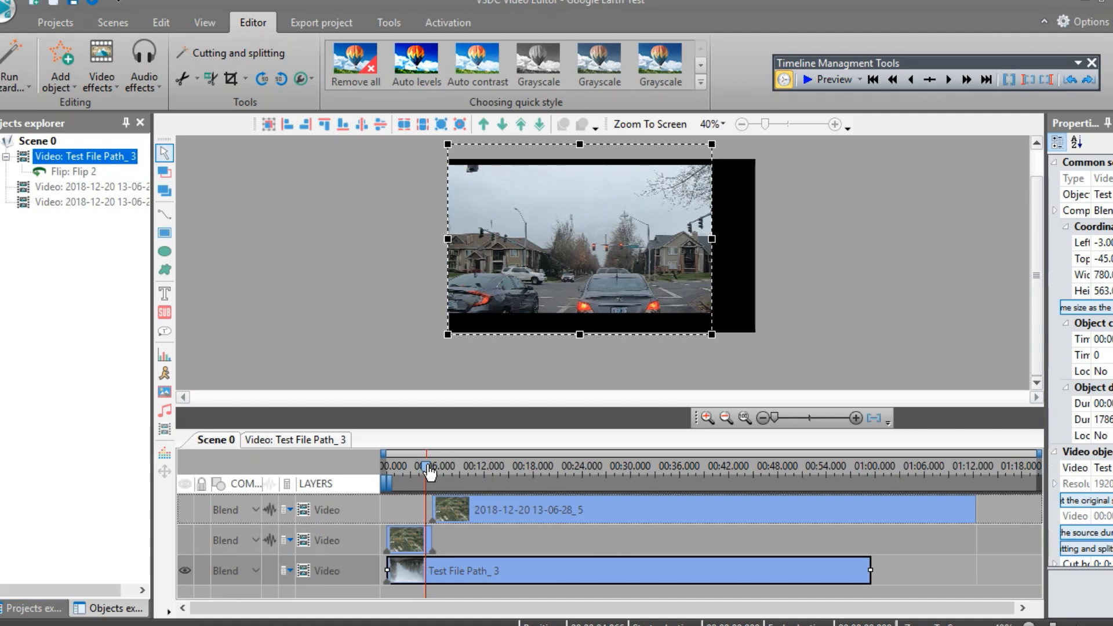
pyautogui.click(237, 576)
pyautogui.click(409, 257)
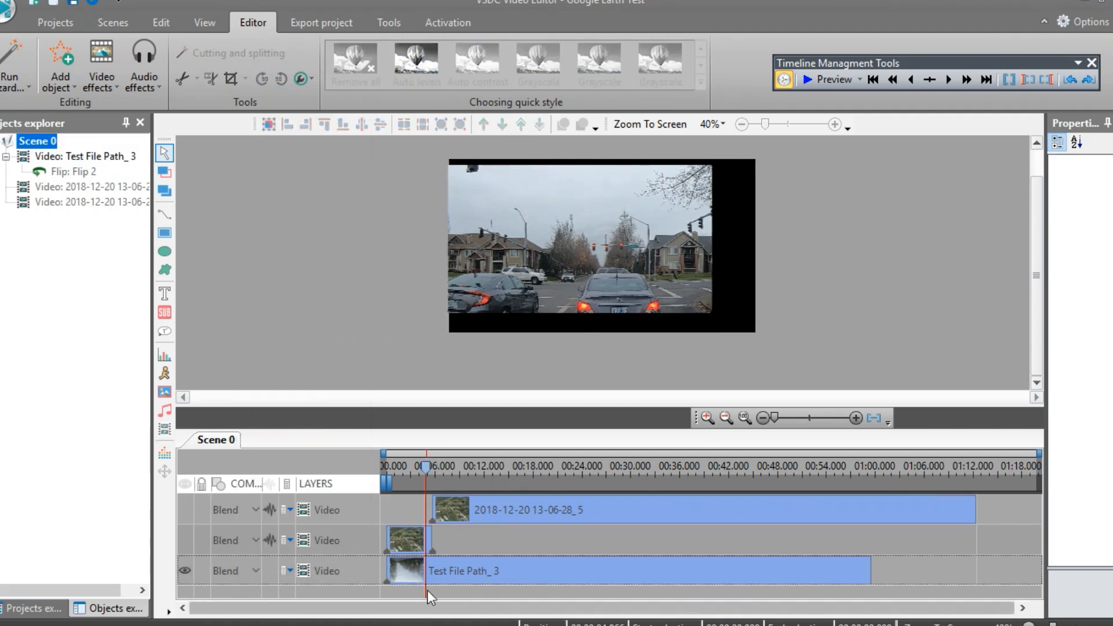
pyautogui.click(436, 576)
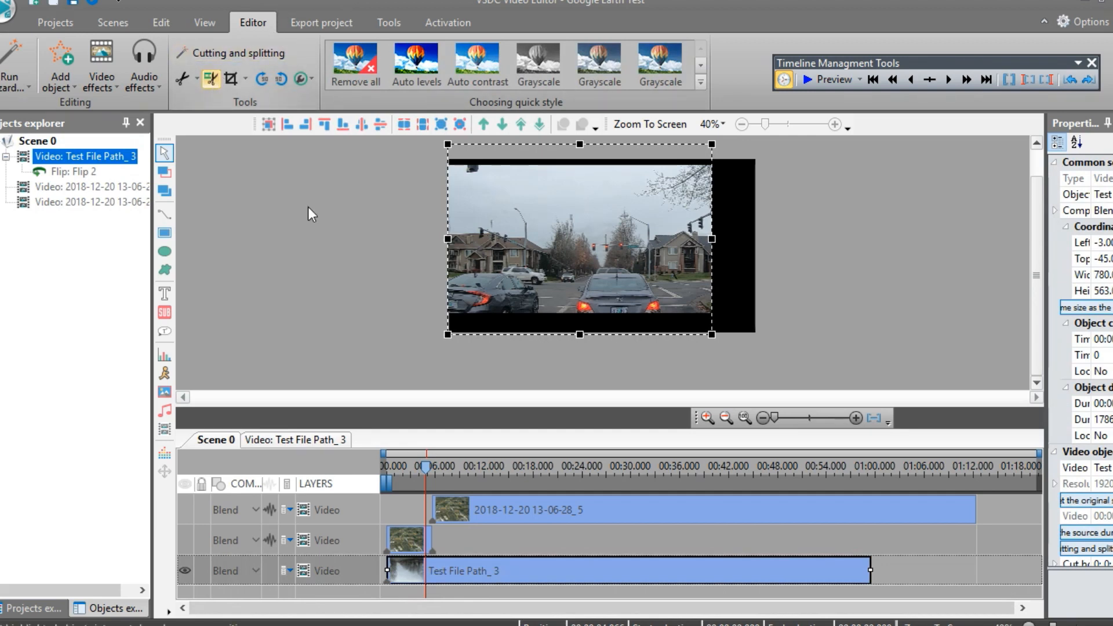
pyautogui.hotkey('ctrl', 'k')
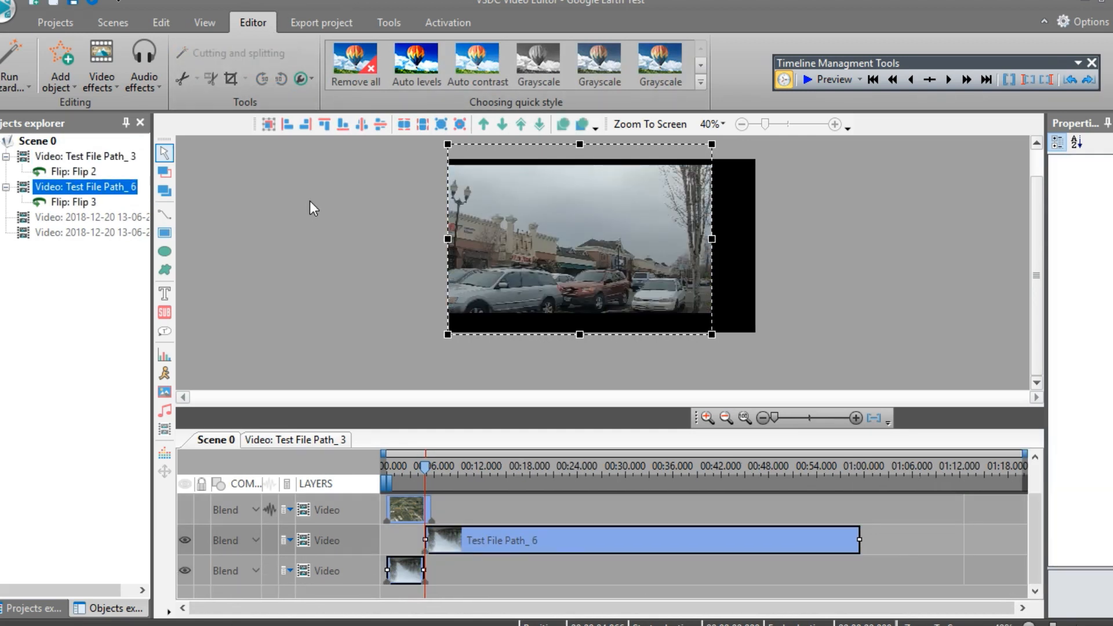
# Step: Move the second map segment to start at about 21 seconds and the second Test File Path segment to about 33 seconds
pyautogui.scroll(1, 721, 547)
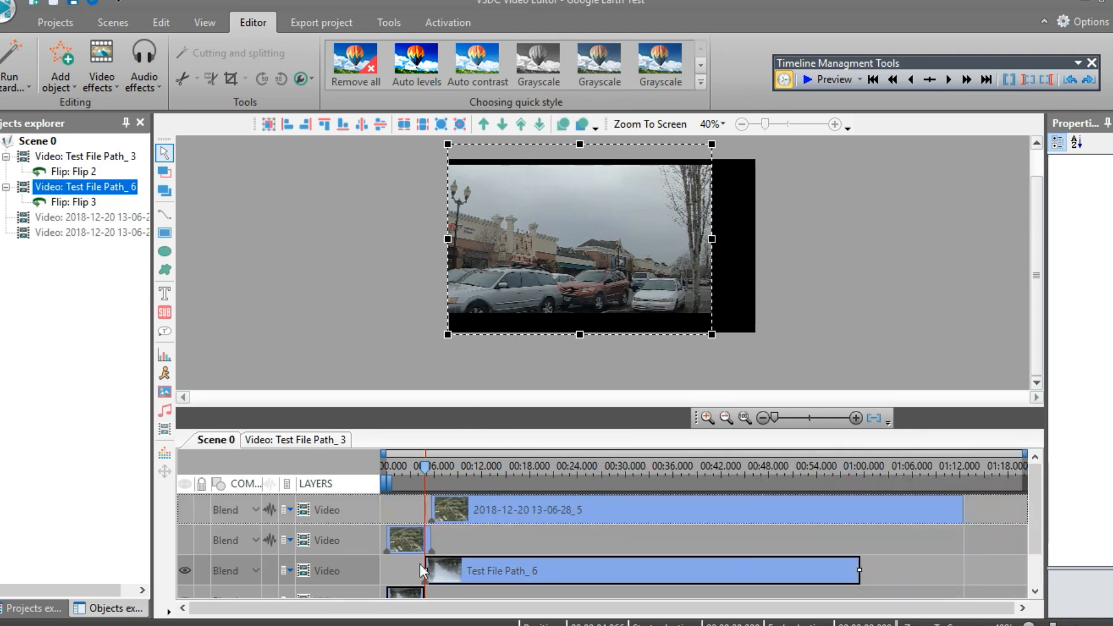
pyautogui.click(478, 511)
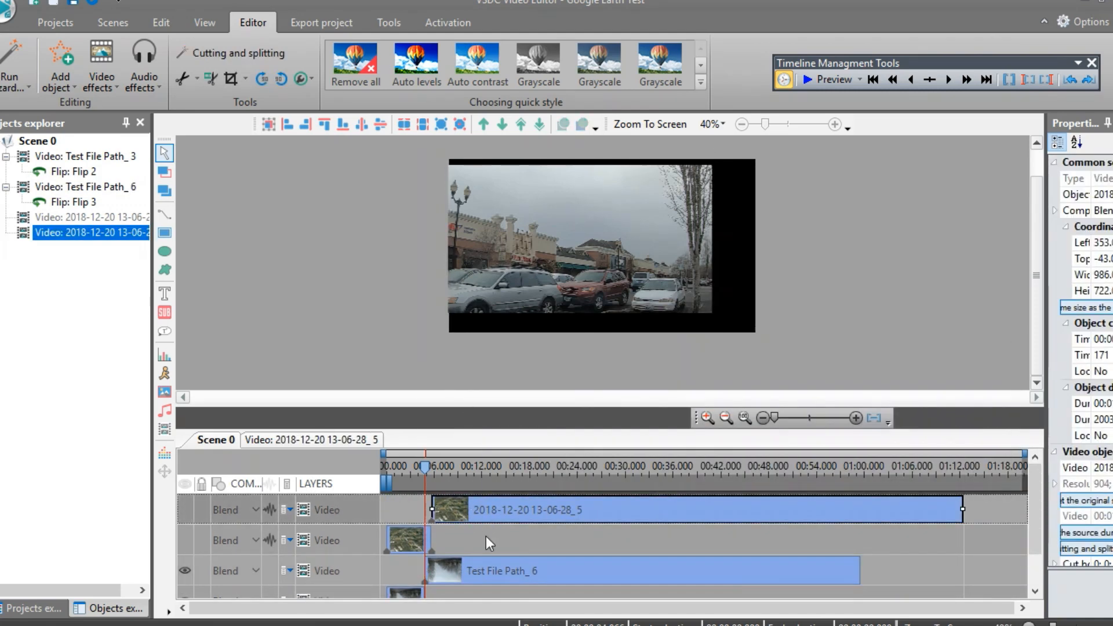
pyautogui.keyDown('ctrl'); pyautogui.click(509, 572); pyautogui.keyUp('ctrl')
pyautogui.moveTo(506, 512); pyautogui.dragTo(711, 512)
pyautogui.moveTo(527, 509); pyautogui.dragTo(577, 511)
pyautogui.scroll(-1, 521, 539)
pyautogui.scroll(1, 520, 541)
pyautogui.scroll(-1, 521, 541)
pyautogui.scroll(1, 521, 541)
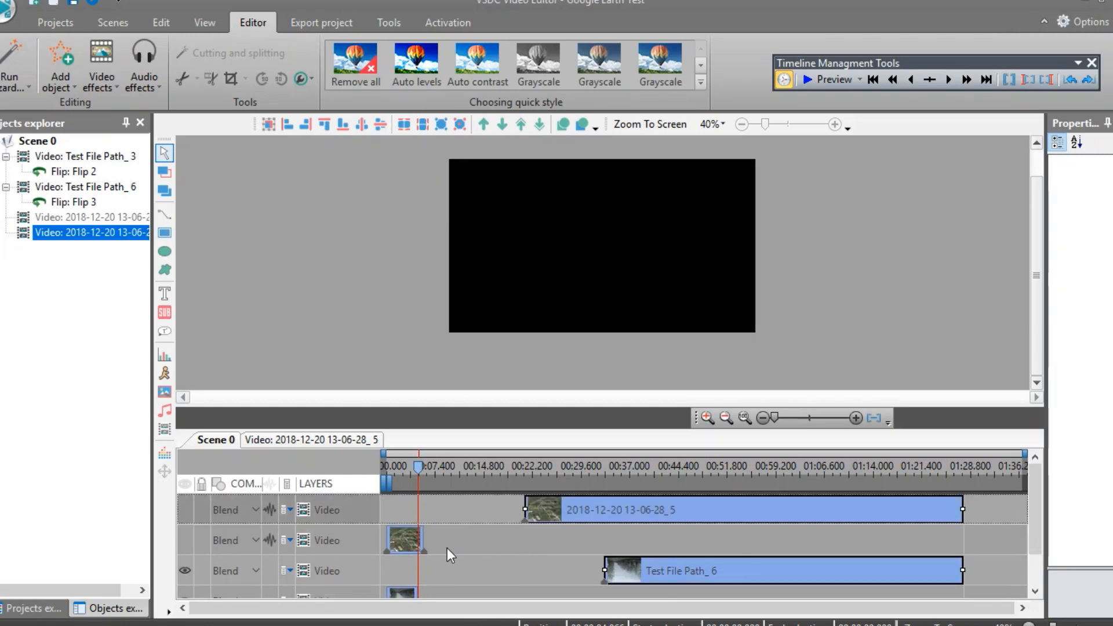
# Step: Show the first map segment's layer and scrub from the start to the end of the first segments to compare them
pyautogui.moveTo(411, 464); pyautogui.dragTo(380, 480)
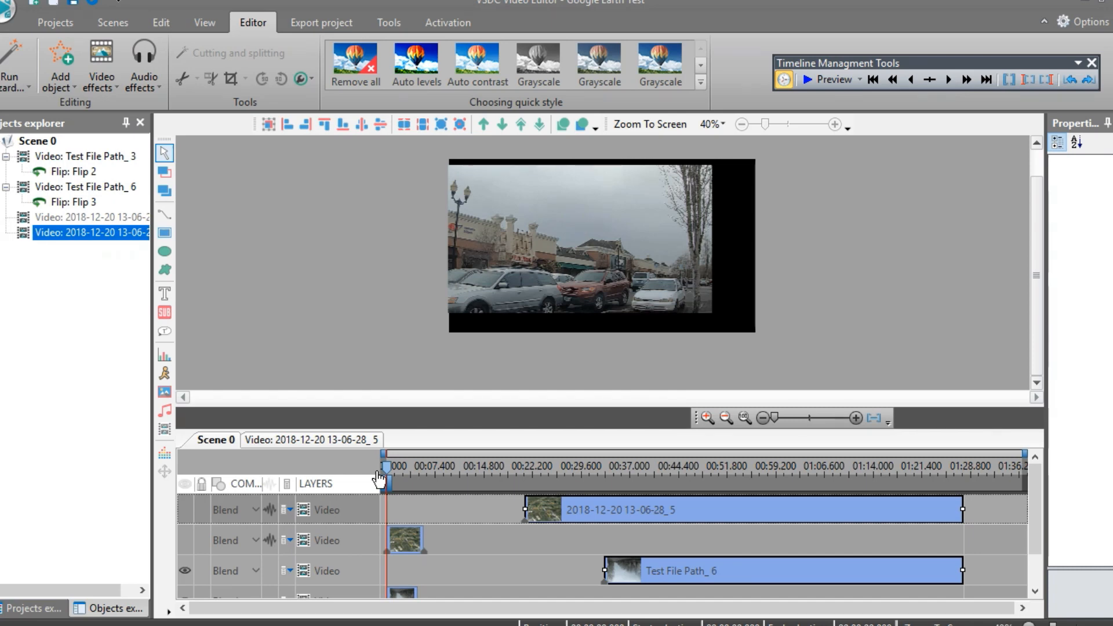
pyautogui.click(186, 541)
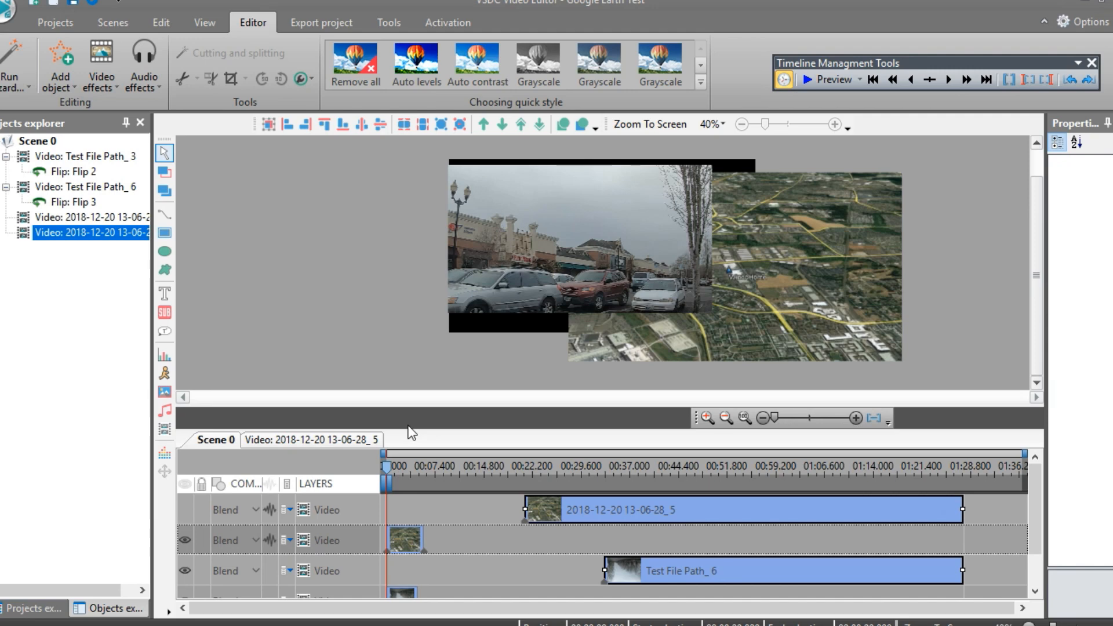
pyautogui.moveTo(388, 474); pyautogui.dragTo(426, 476)
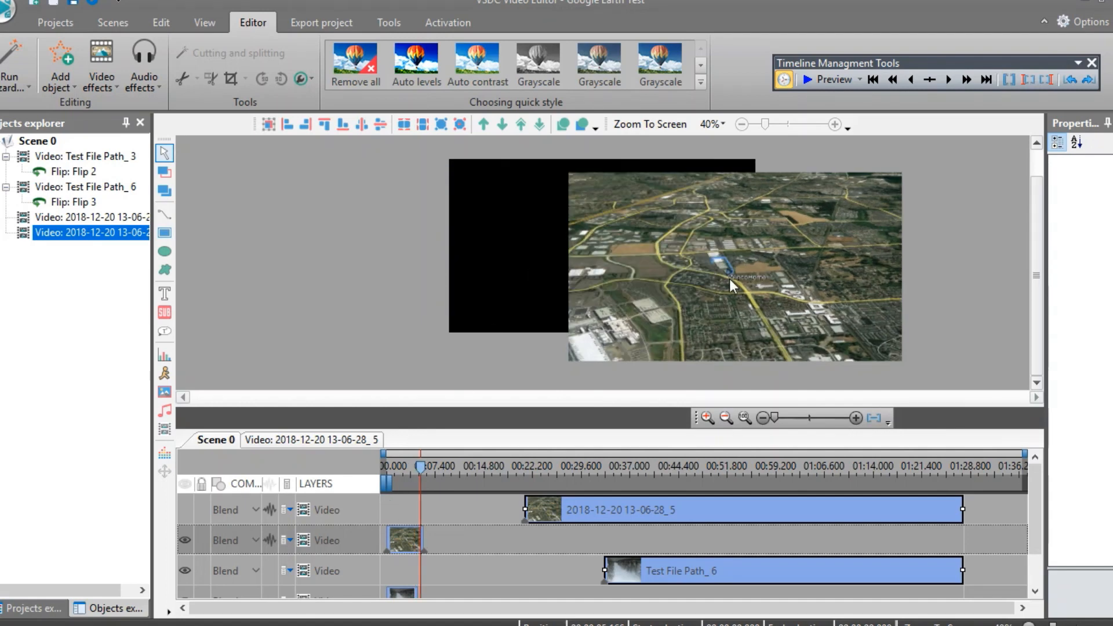
pyautogui.press('Delete')
pyautogui.hotkey('ctrl', 'z')
pyautogui.press('Delete')
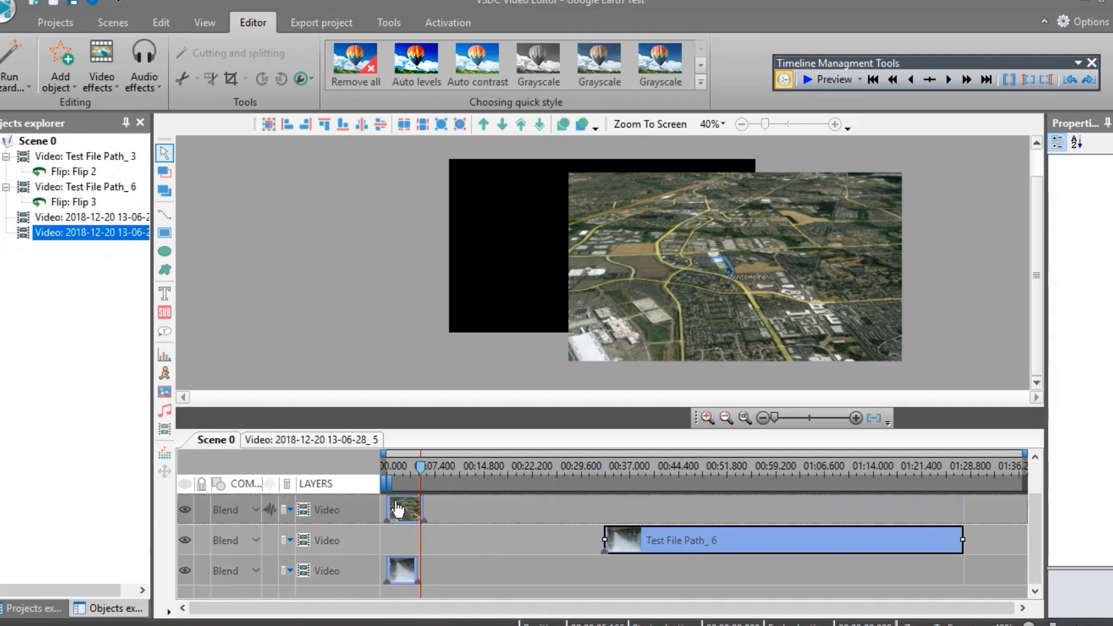
# Step: Select the first Test File Path segment and widen the Properties window so its values are readable
pyautogui.moveTo(405, 516)
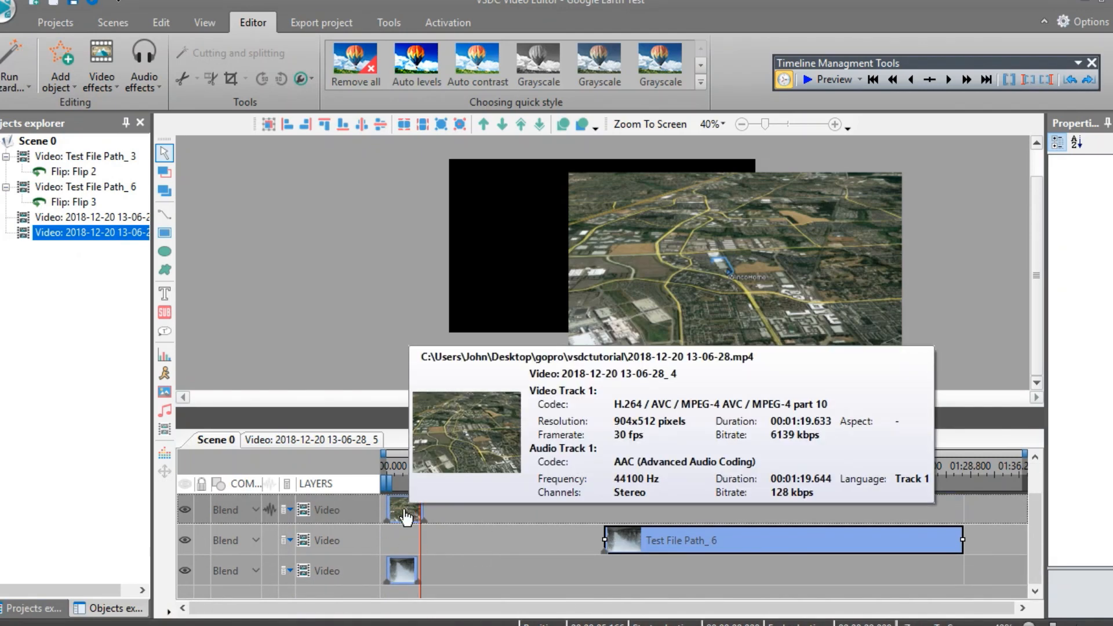
pyautogui.moveTo(403, 577)
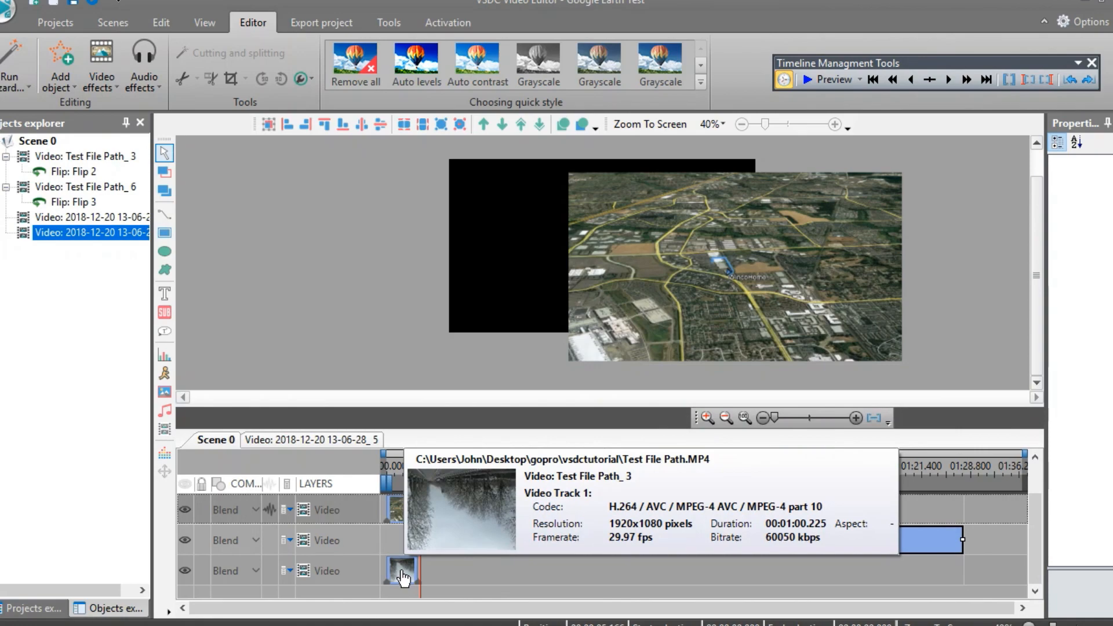
pyautogui.click(403, 577)
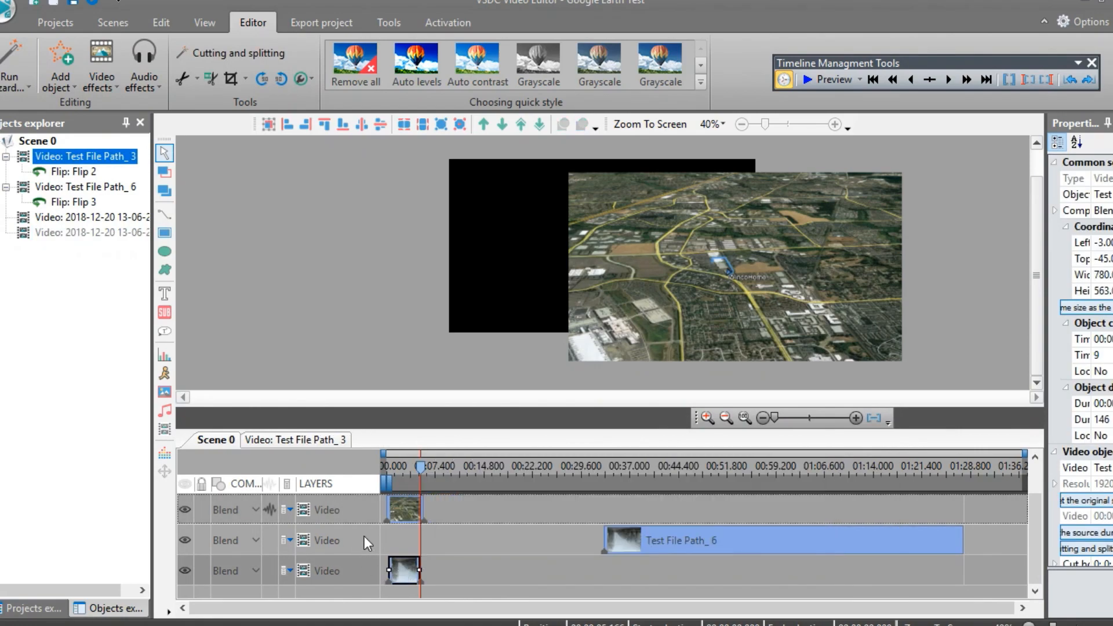
pyautogui.click(402, 510)
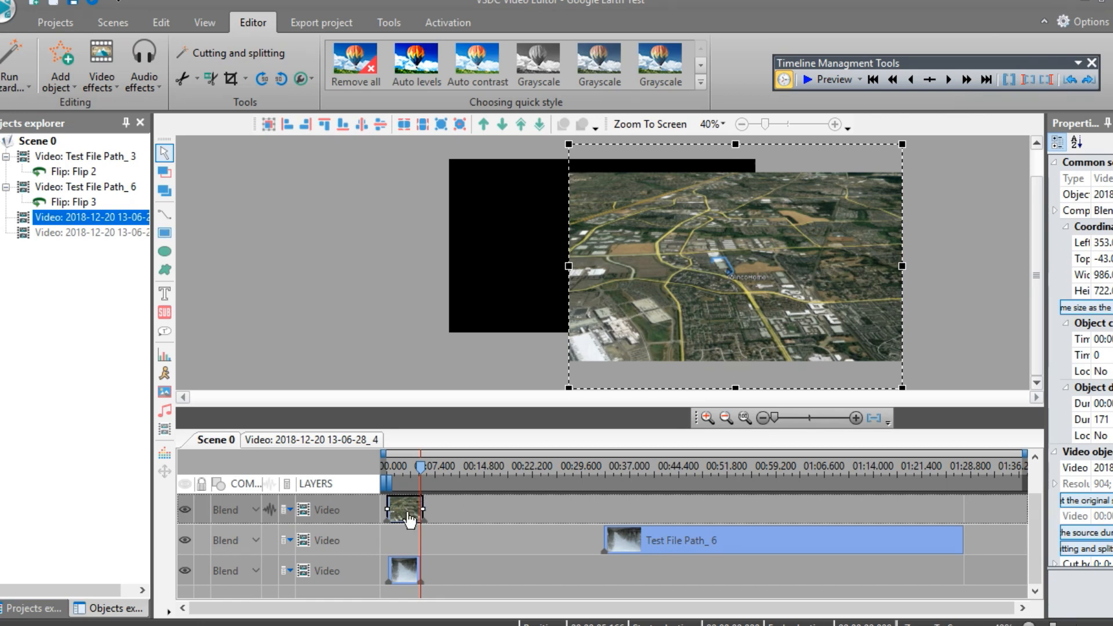
pyautogui.moveTo(410, 520)
pyautogui.click(401, 574)
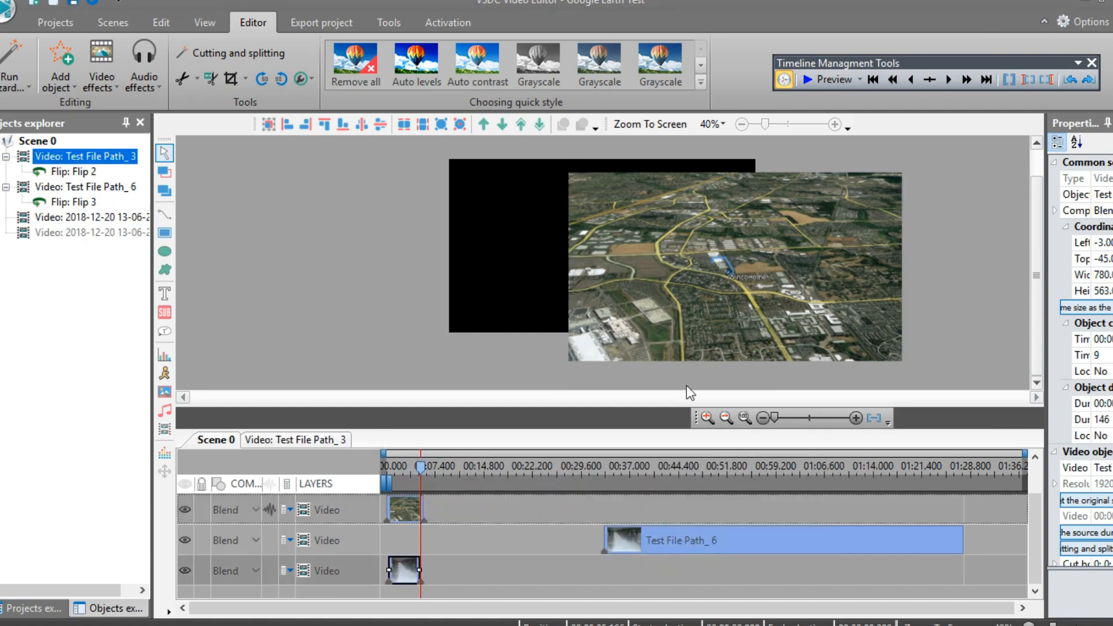
pyautogui.moveTo(1045, 325); pyautogui.dragTo(797, 348)
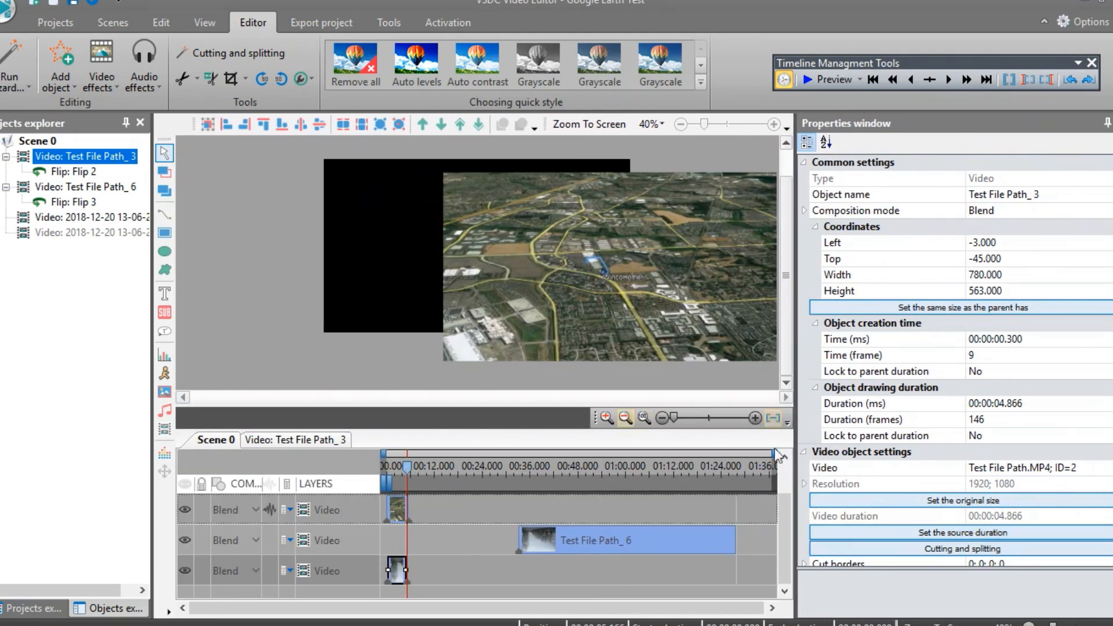
# Step: Compare the drawing durations of the first Test File Path and map segments, and examine the map segment's Speed setting
pyautogui.moveTo(407, 468); pyautogui.dragTo(400, 468)
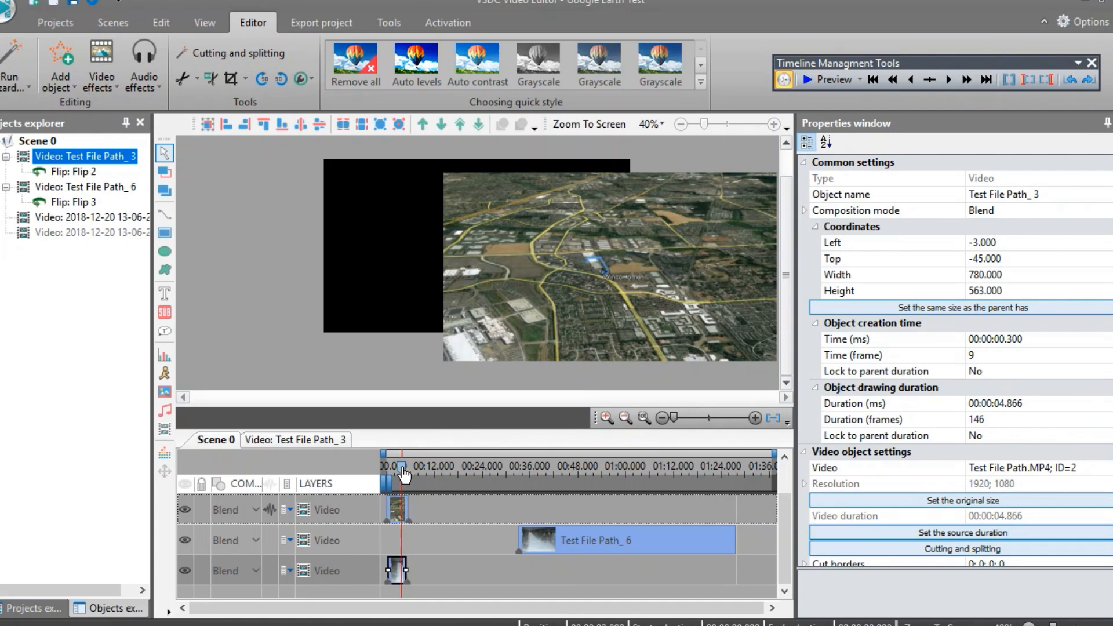
pyautogui.click(399, 573)
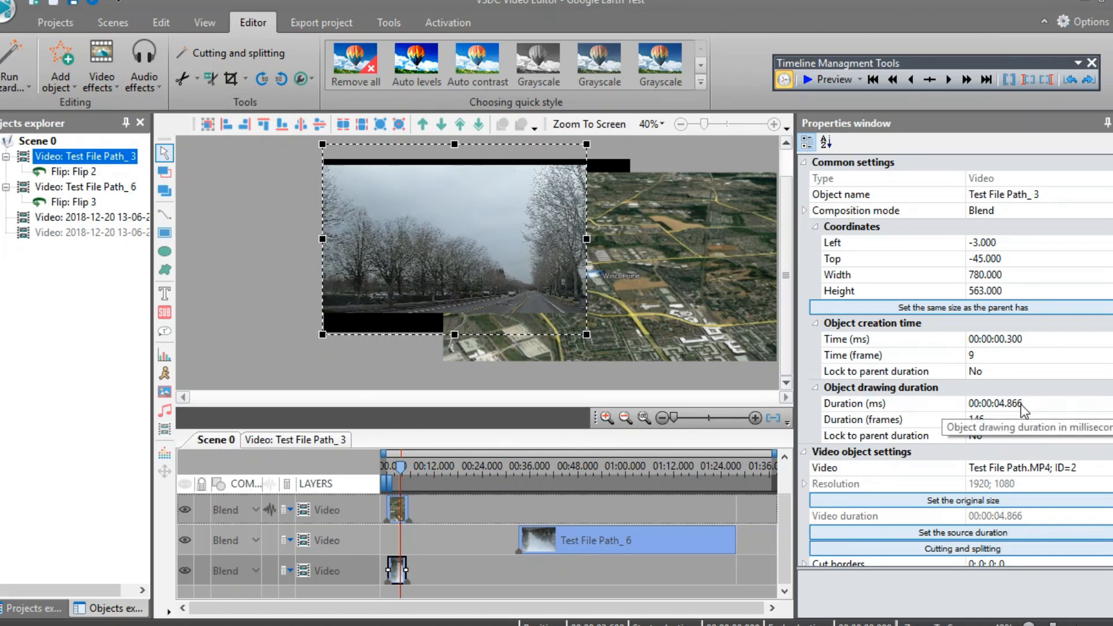
pyautogui.click(389, 502)
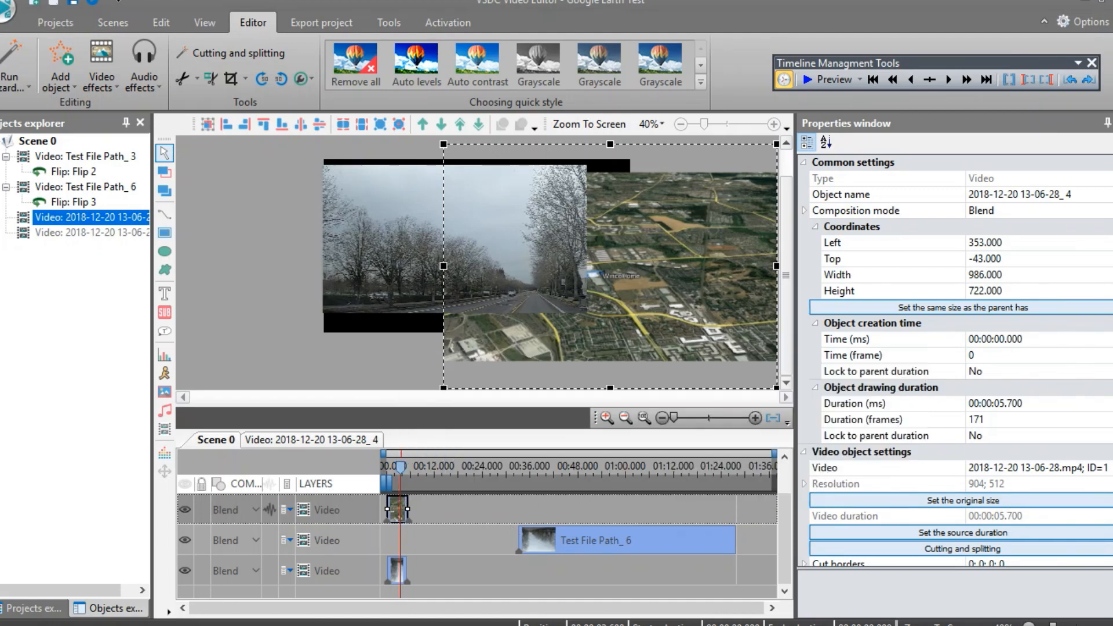
pyautogui.scroll(-5, 957, 360)
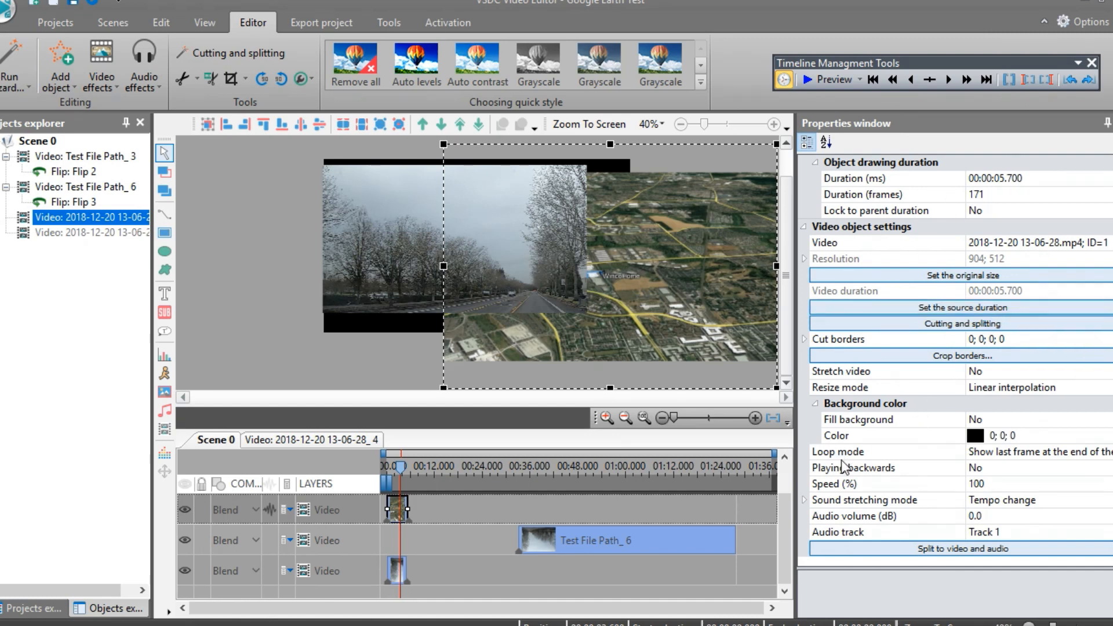
pyautogui.click(837, 489)
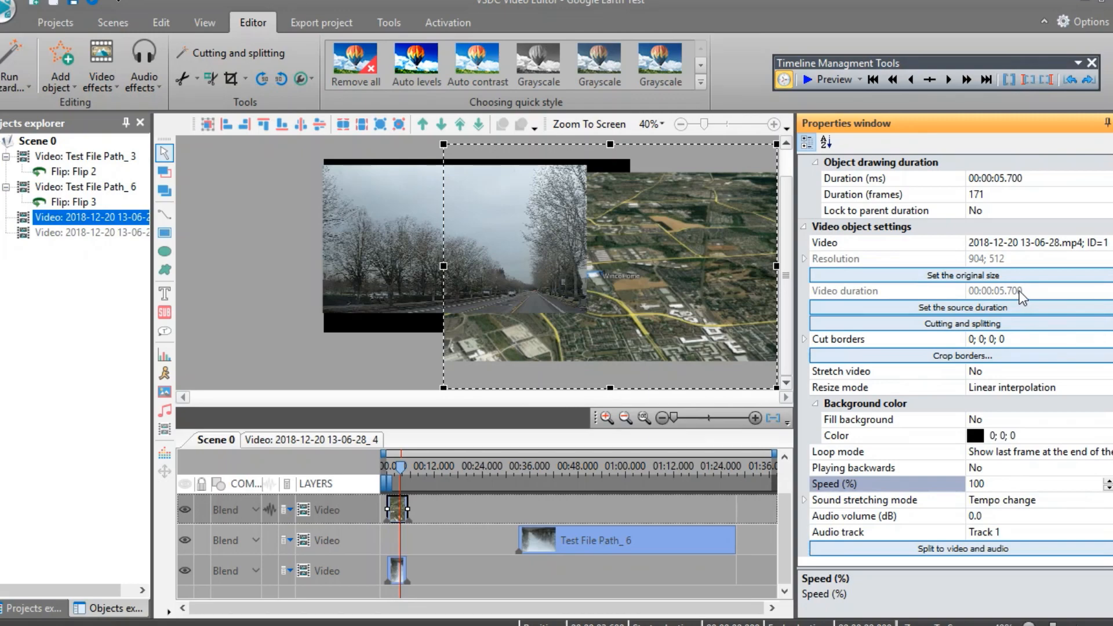
pyautogui.click(397, 573)
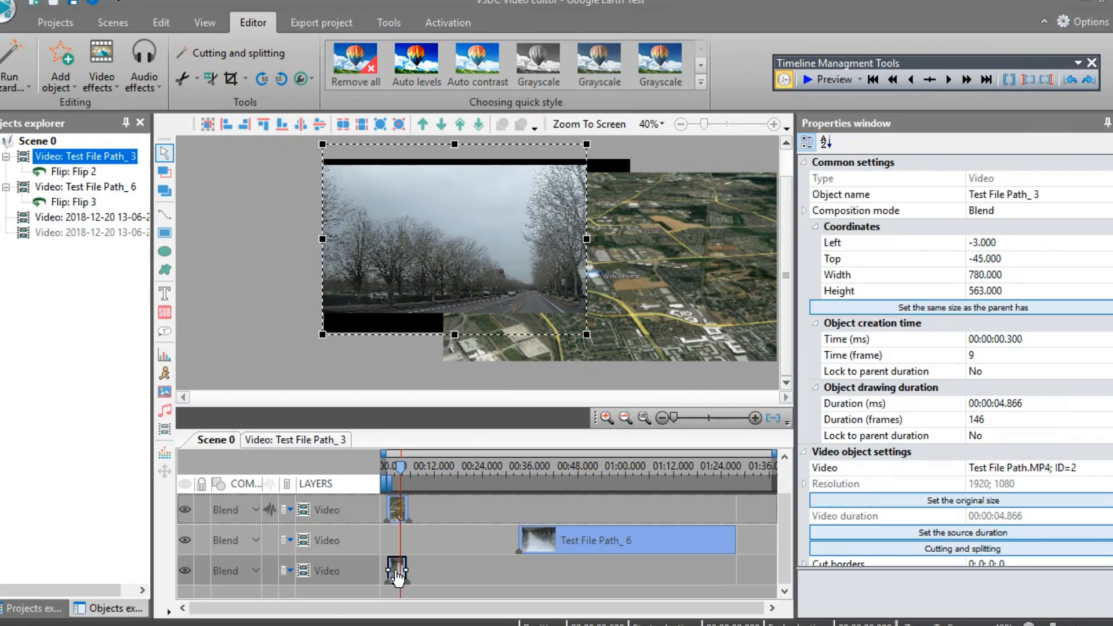
# Step: Set the first map segment's speed to 118% and check its drawing duration against the first Test File Path segment's
pyautogui.click(399, 512)
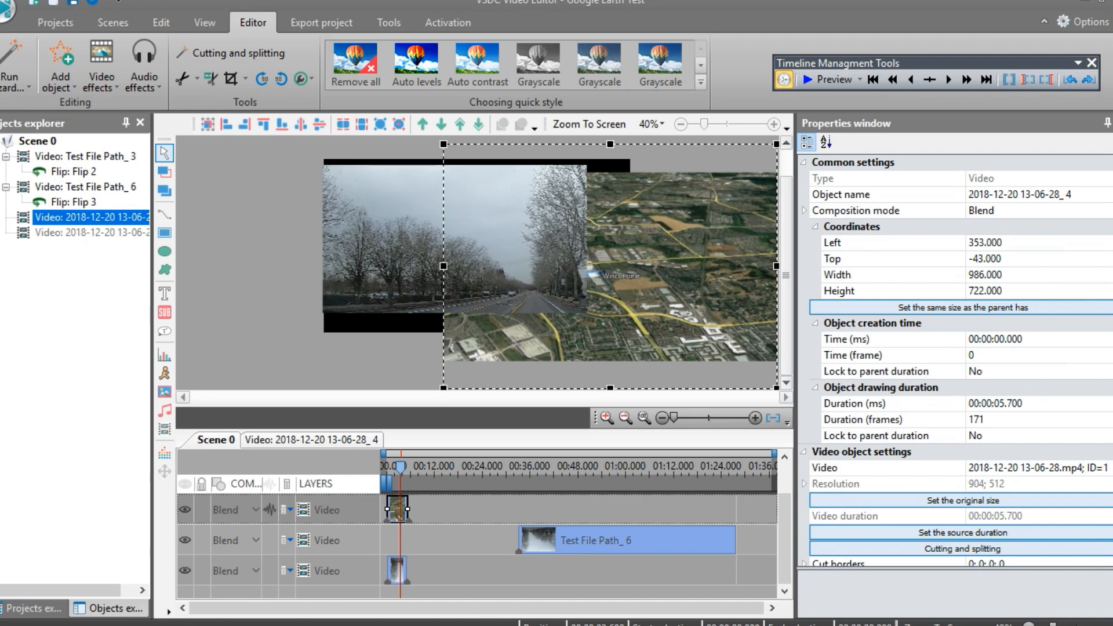
pyautogui.scroll(-5, 955, 360)
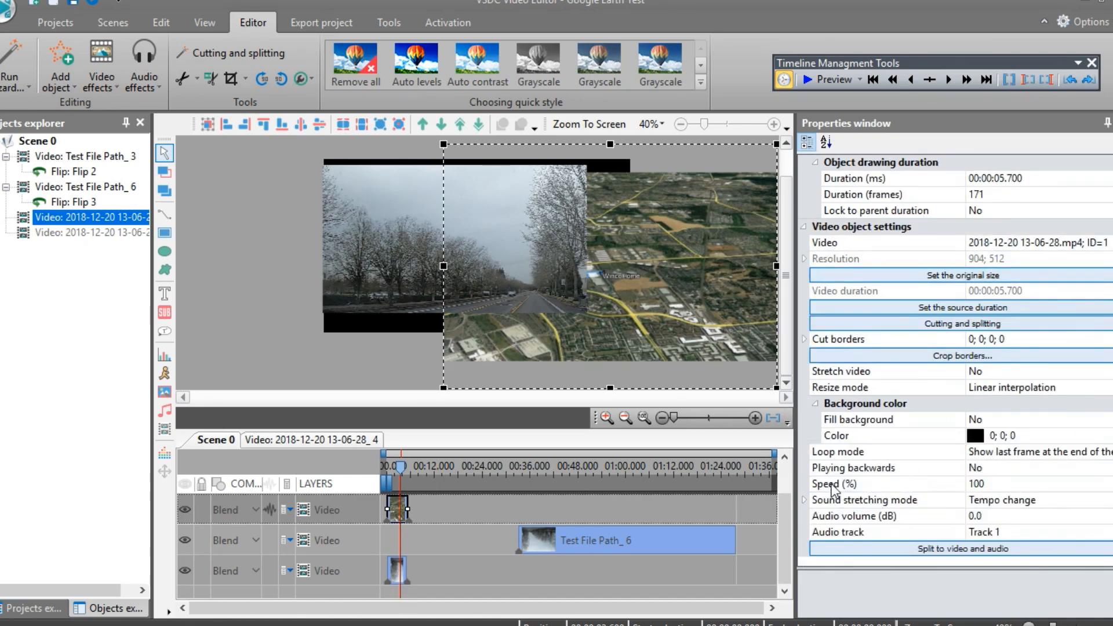
pyautogui.click(995, 491)
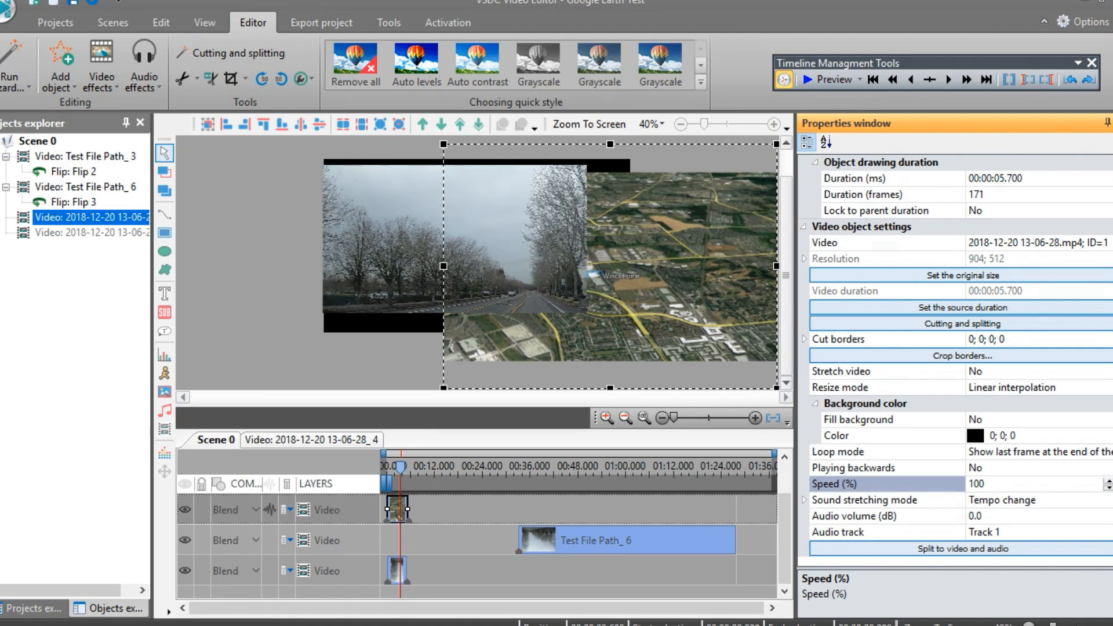
pyautogui.click(1108, 481)
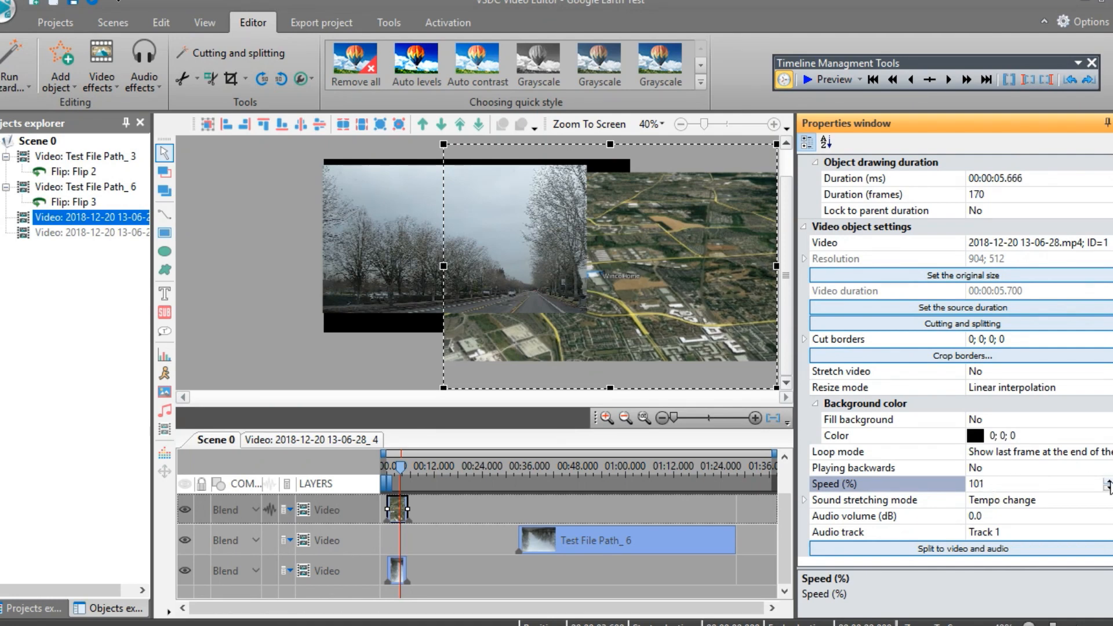
pyautogui.click(1108, 481)
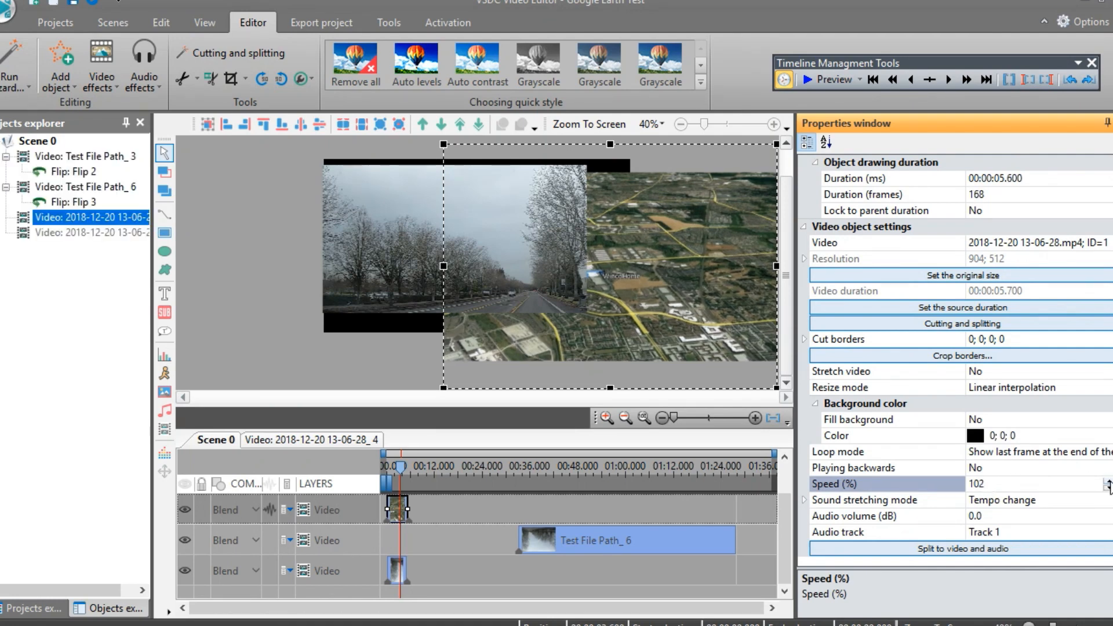
pyautogui.click(1108, 482)
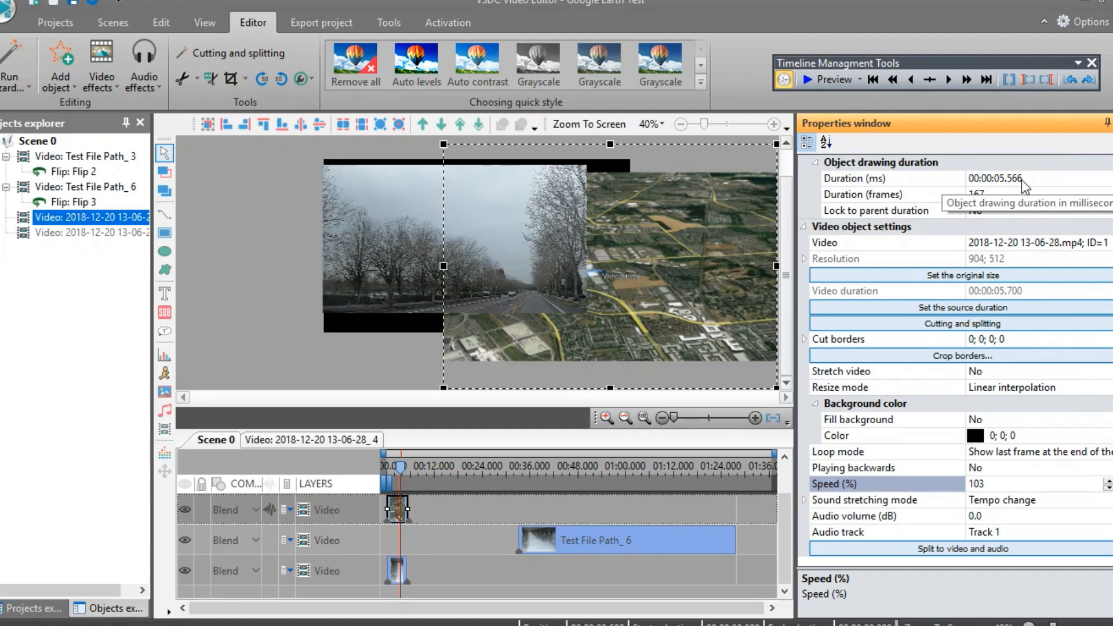
pyautogui.click(1108, 482)
pyautogui.click(1108, 482)
pyautogui.click(1108, 482)
pyautogui.click(1108, 482)
pyautogui.click(1108, 482)
pyautogui.click(1108, 482)
pyautogui.click(1108, 481)
pyautogui.click(1108, 482)
pyautogui.click(1108, 481)
pyautogui.click(1108, 482)
pyautogui.click(1108, 482)
pyautogui.click(1108, 482)
pyautogui.click(1108, 482)
pyautogui.click(1108, 482)
pyautogui.click(1108, 482)
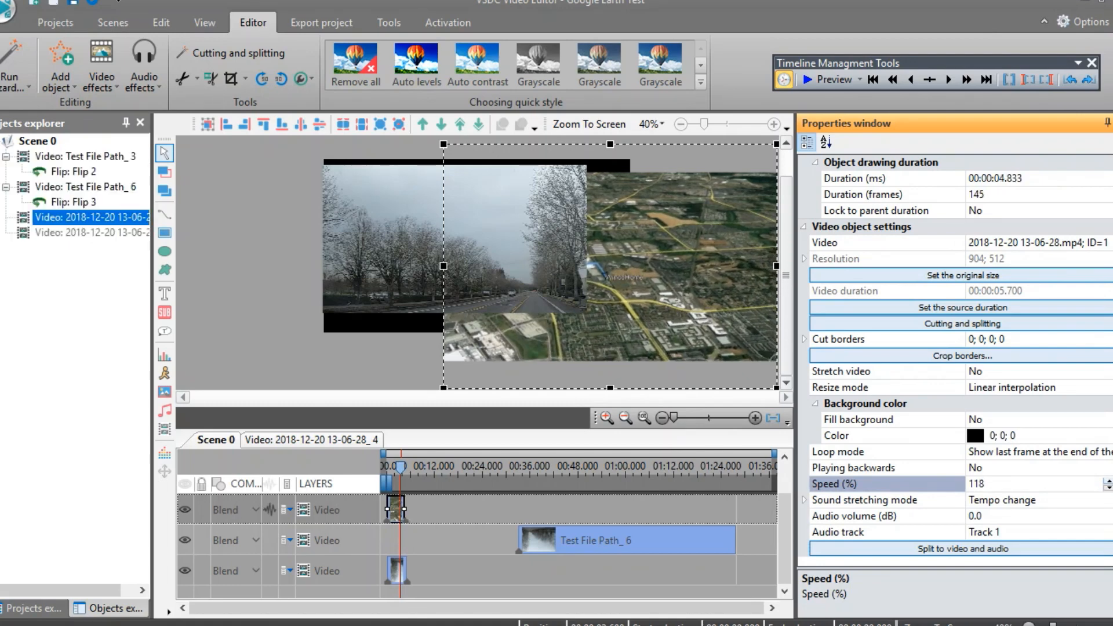
pyautogui.scroll(2, 957, 348)
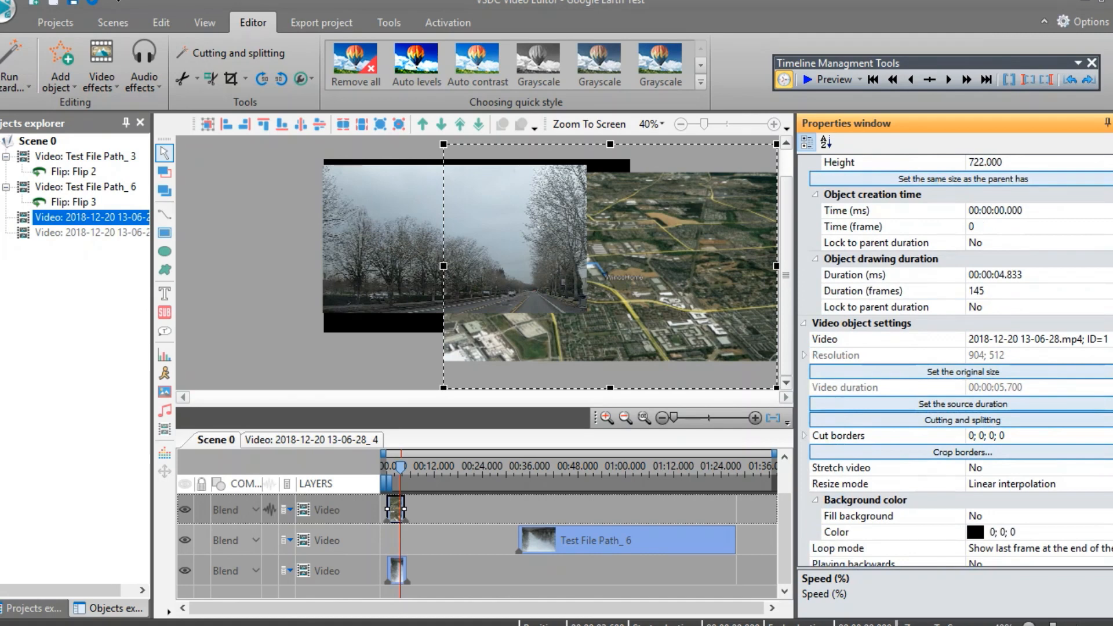
pyautogui.scroll(-1, 957, 359)
pyautogui.scroll(-2, 957, 359)
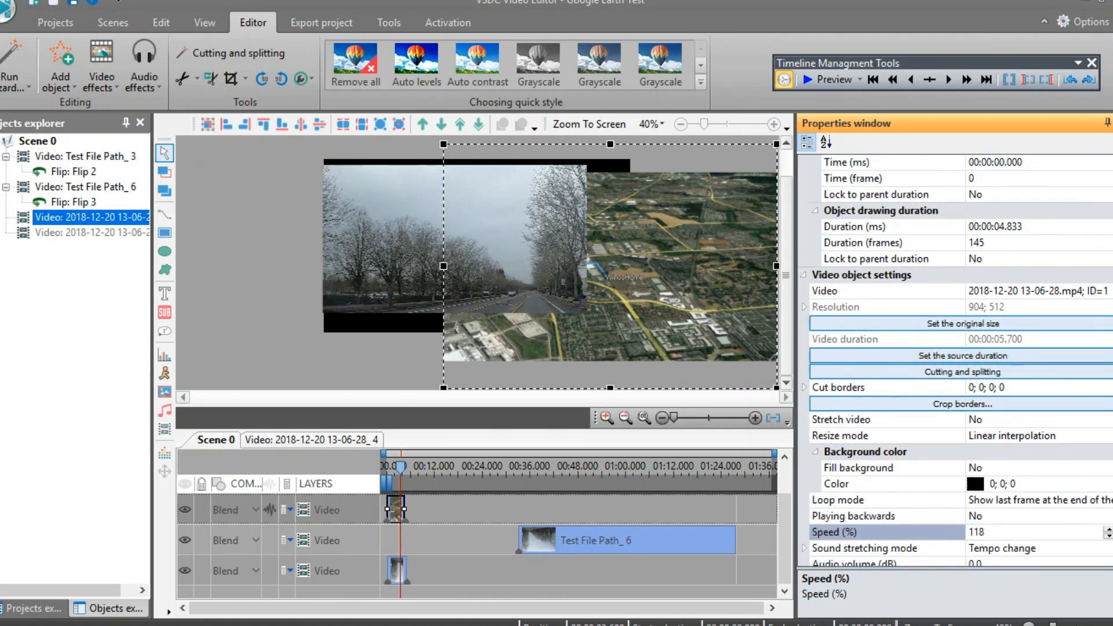
pyautogui.click(401, 572)
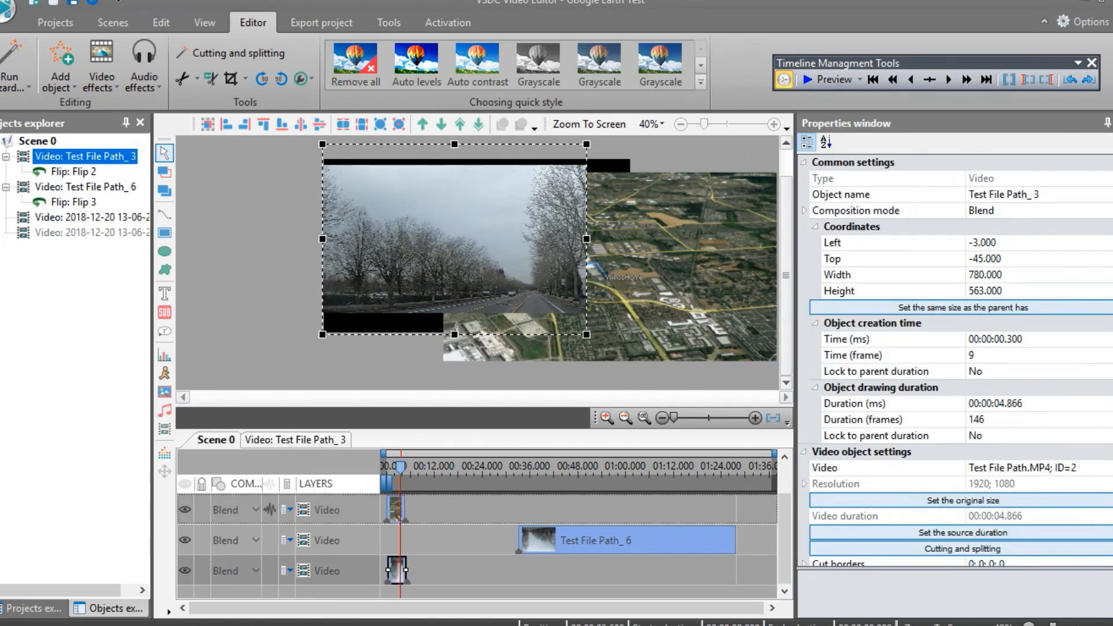
# Step: Try 117% as the first map segment's speed, checking its drawing duration, and return the speed to 118%
pyautogui.click(397, 510)
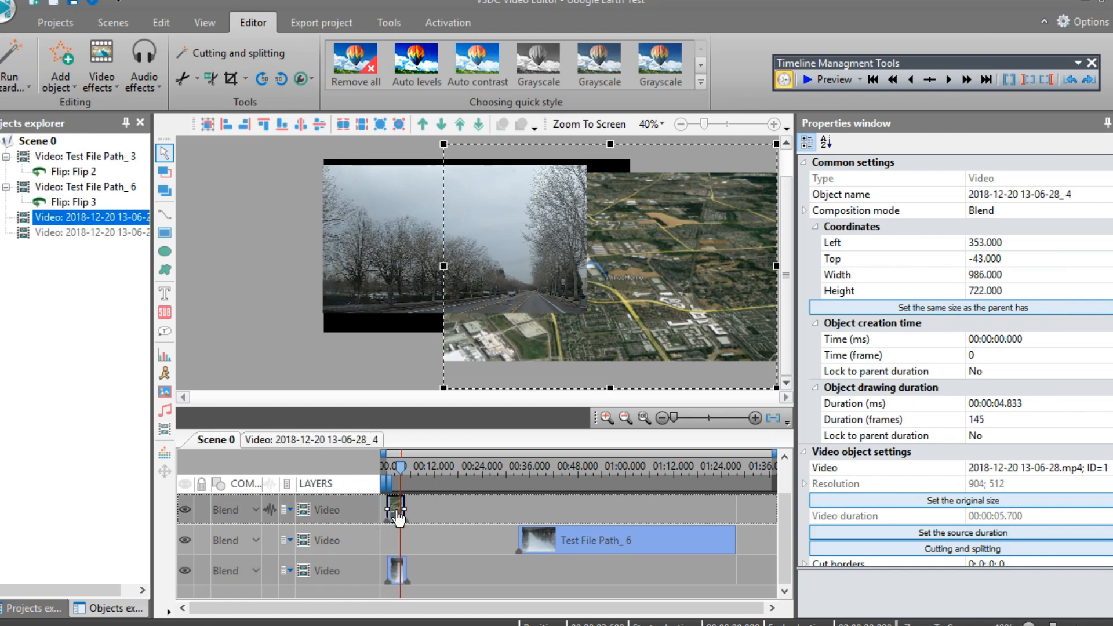
pyautogui.scroll(-3, 956, 361)
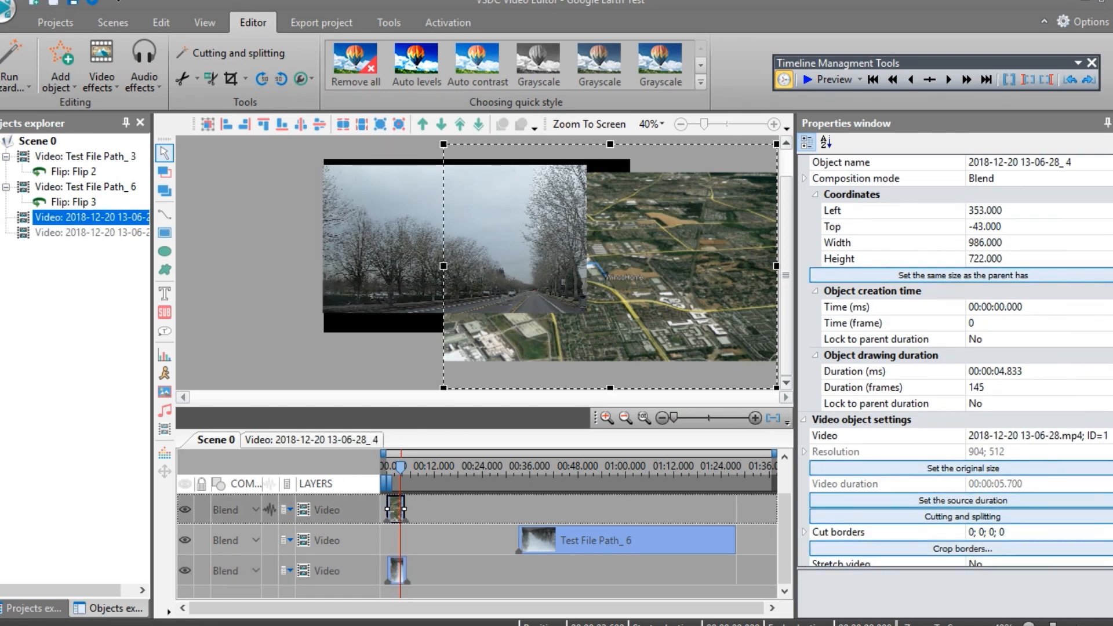
pyautogui.scroll(3, 955, 360)
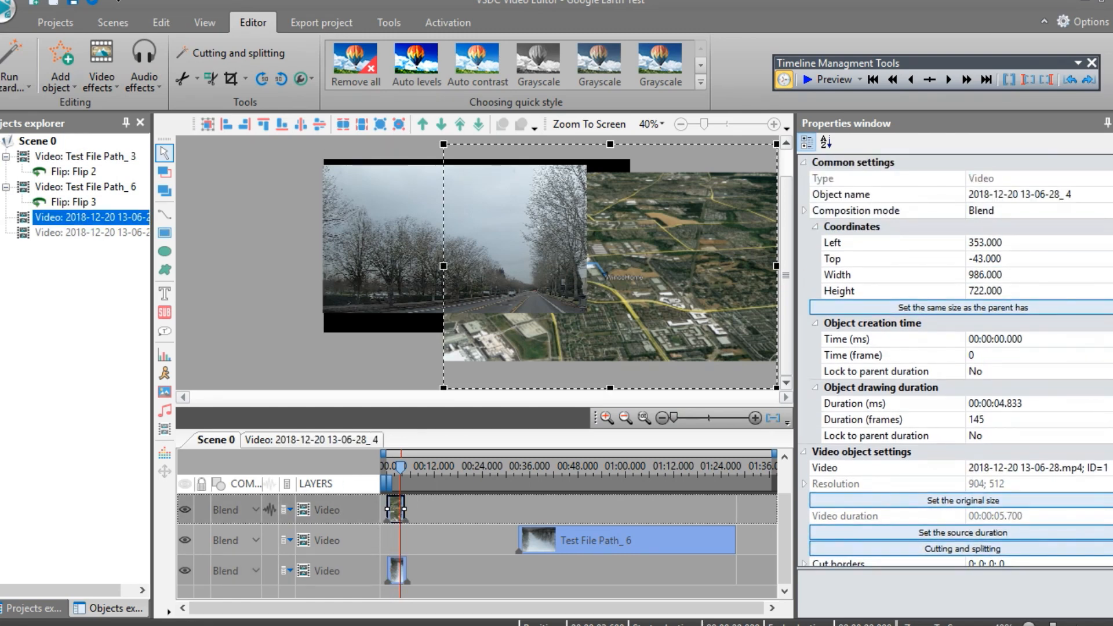
pyautogui.scroll(-5, 955, 360)
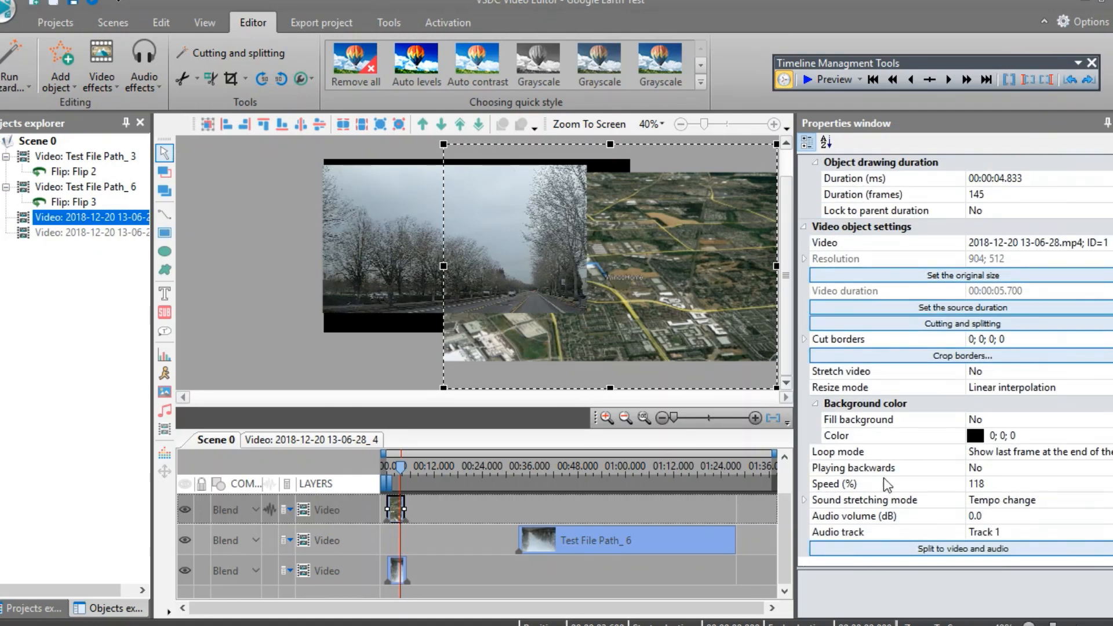
pyautogui.click(989, 485)
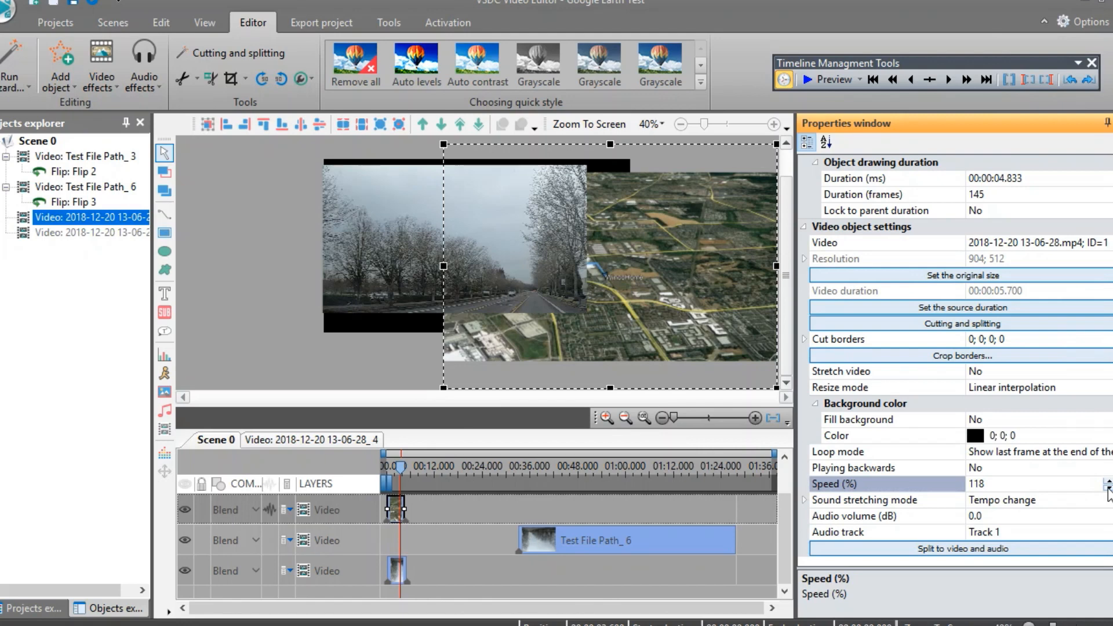
pyautogui.click(1109, 489)
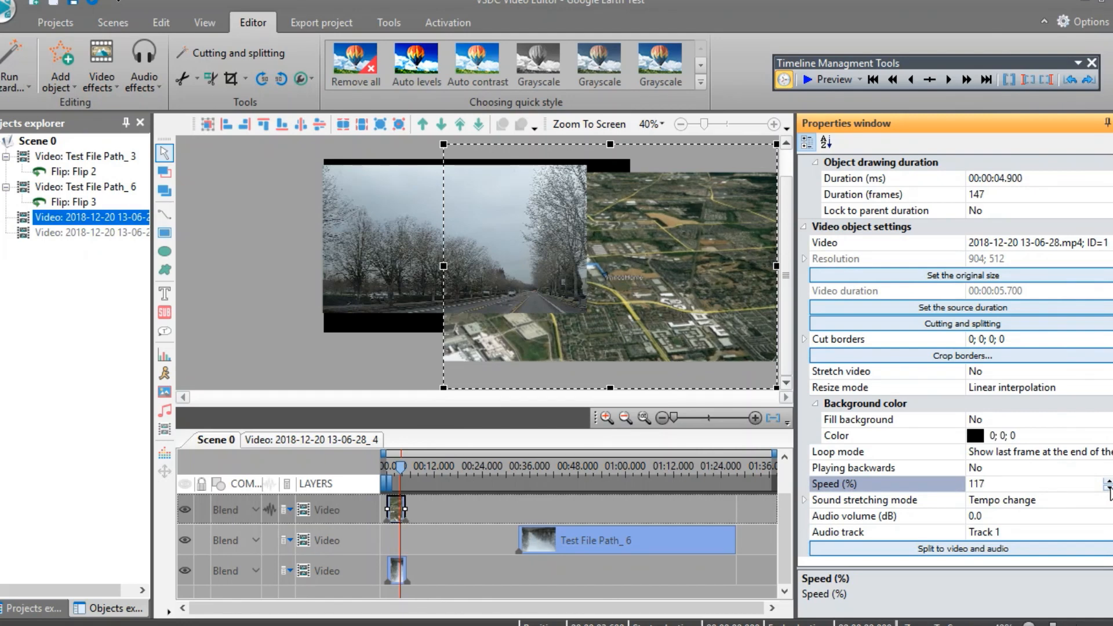
pyautogui.click(1108, 481)
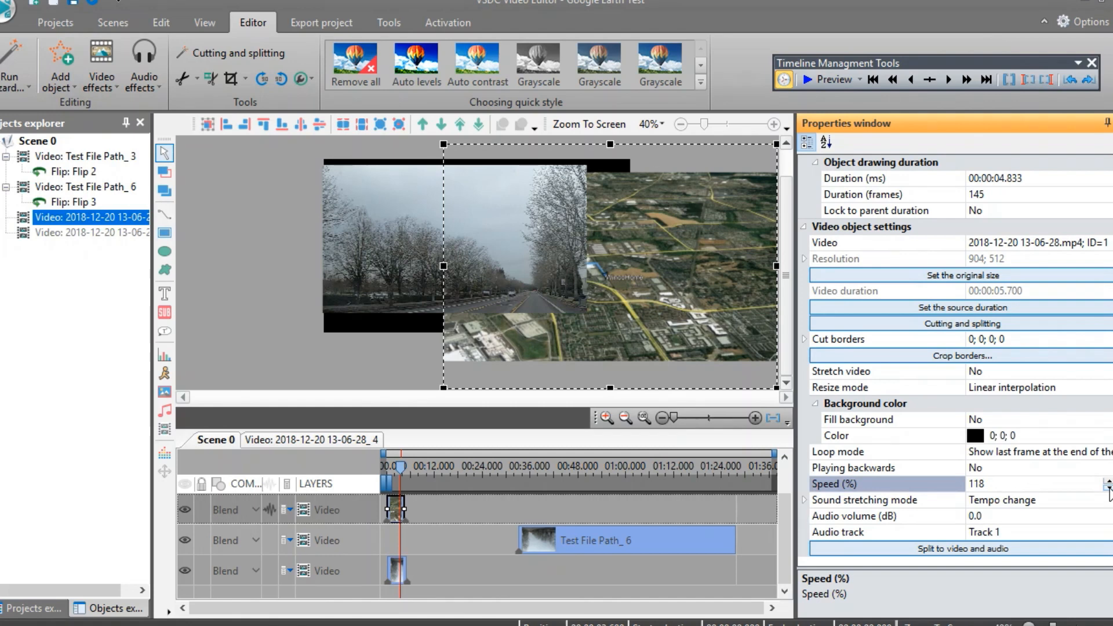
pyautogui.click(991, 485)
pyautogui.click(1108, 490)
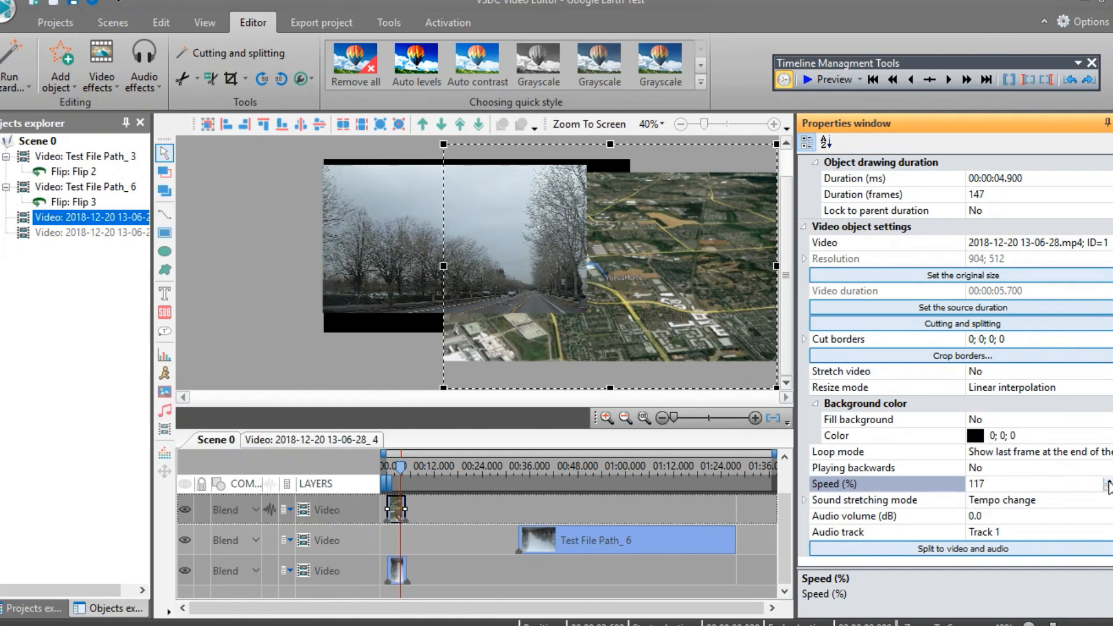
pyautogui.click(1108, 483)
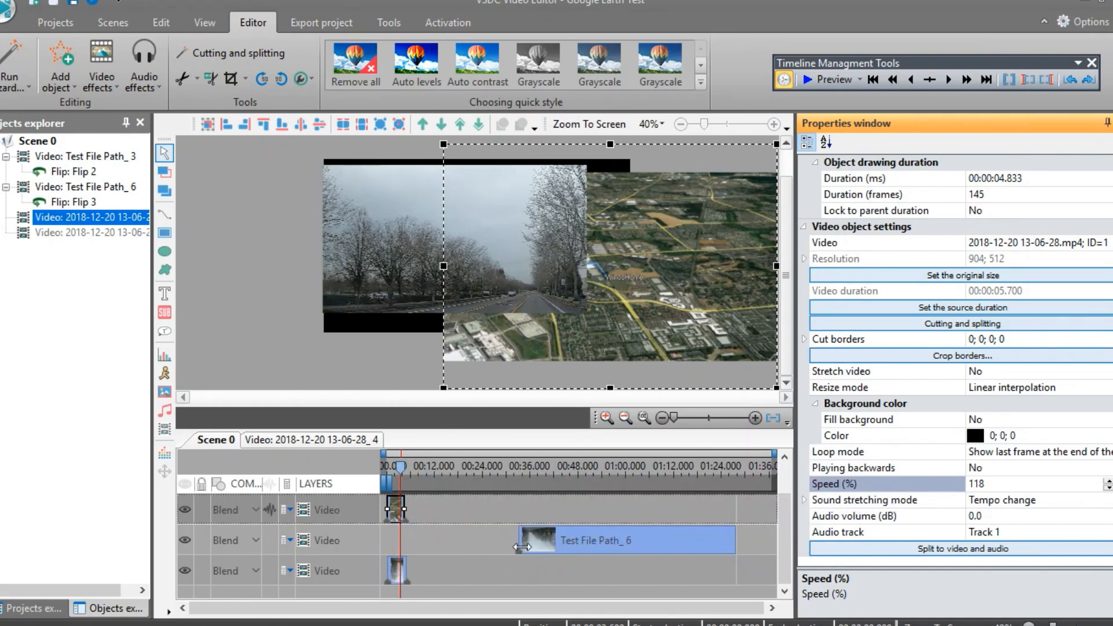
# Step: Inspect the frames around the end of the first segments and compare the drawing durations of the first Test File Path and map segments
pyautogui.click(398, 572)
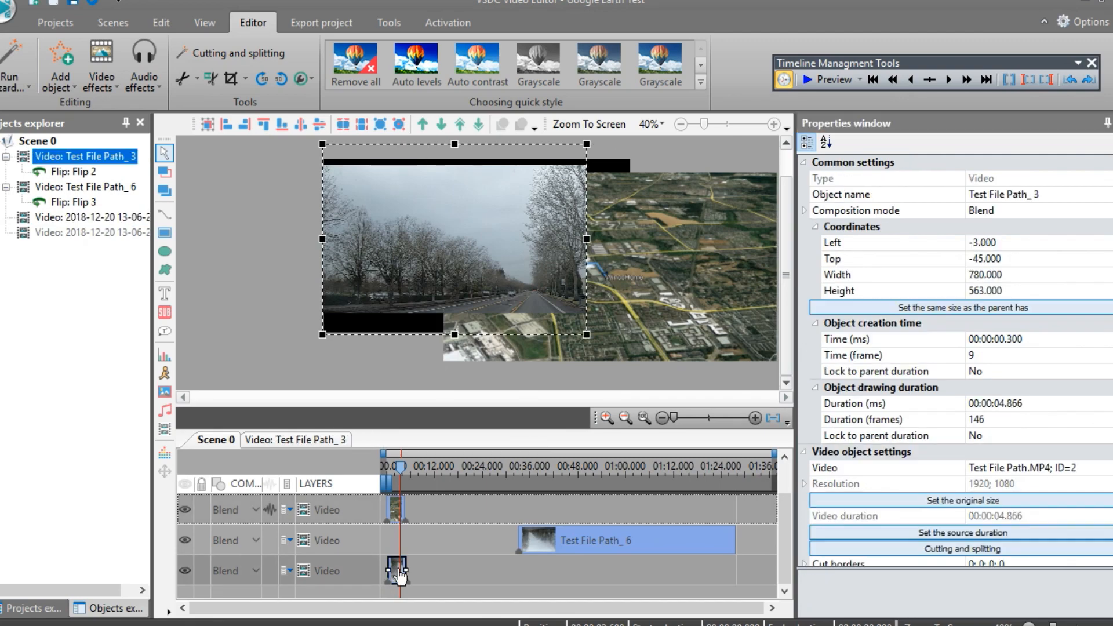
pyautogui.click(404, 468)
pyautogui.moveTo(404, 468)
pyautogui.mouseDown()
pyautogui.moveTo(392, 474)
pyautogui.moveTo(403, 474)
pyautogui.mouseUp()
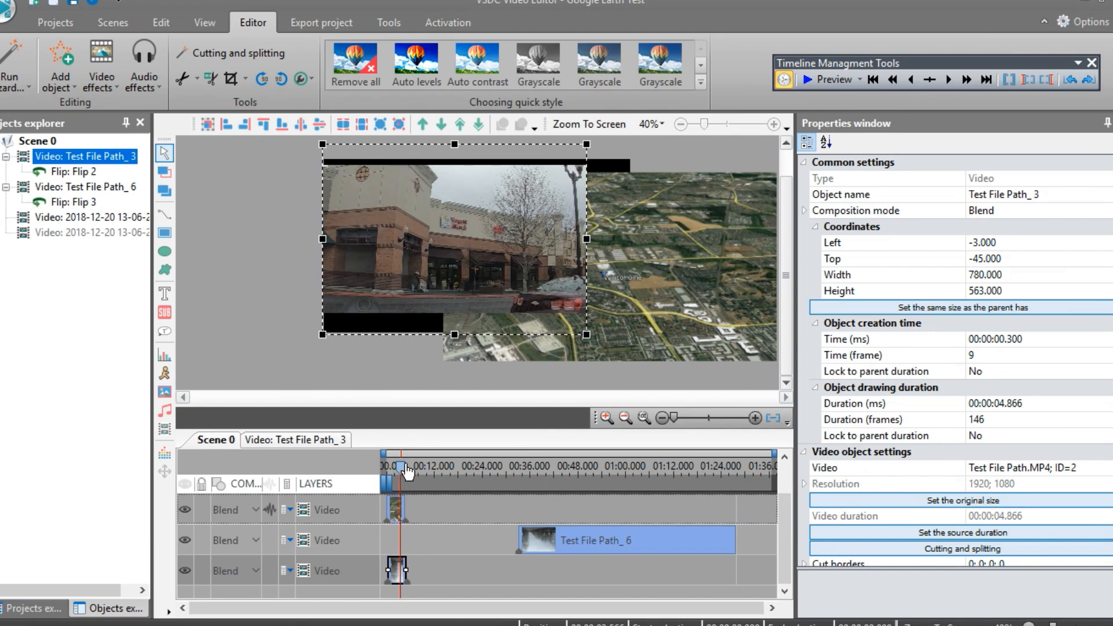
pyautogui.moveTo(406, 472); pyautogui.dragTo(409, 471)
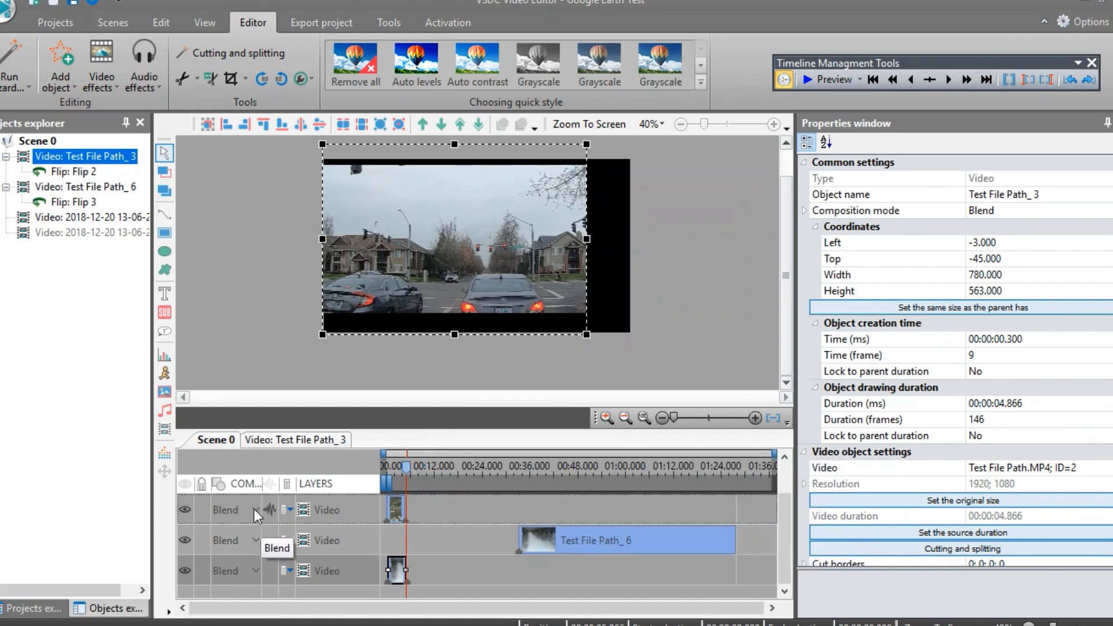
pyautogui.click(911, 76)
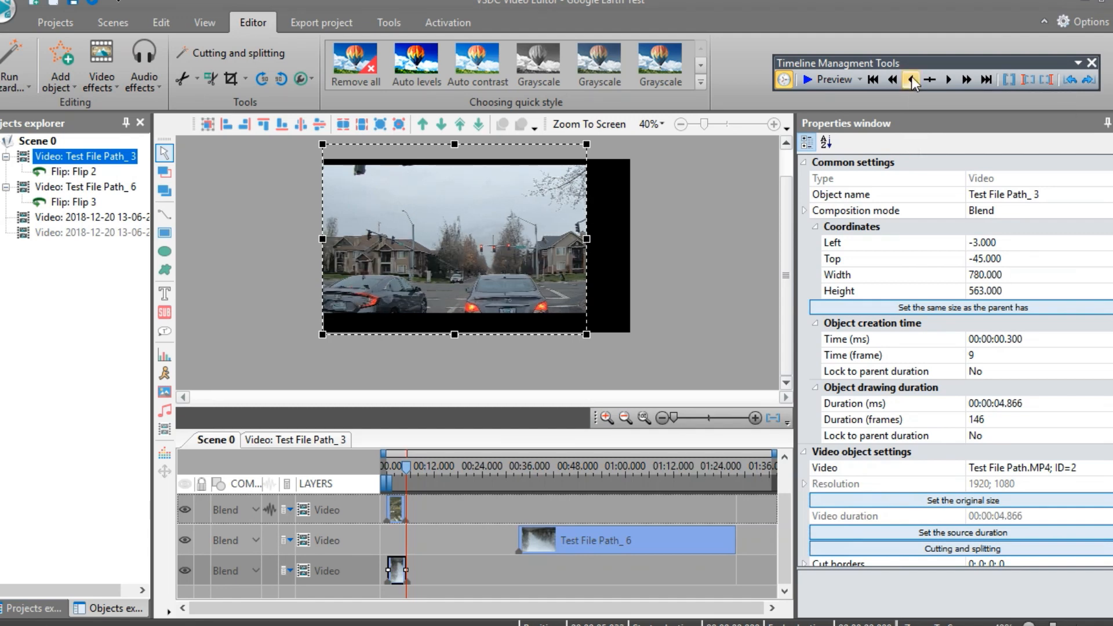
pyautogui.click(911, 77)
pyautogui.click(911, 76)
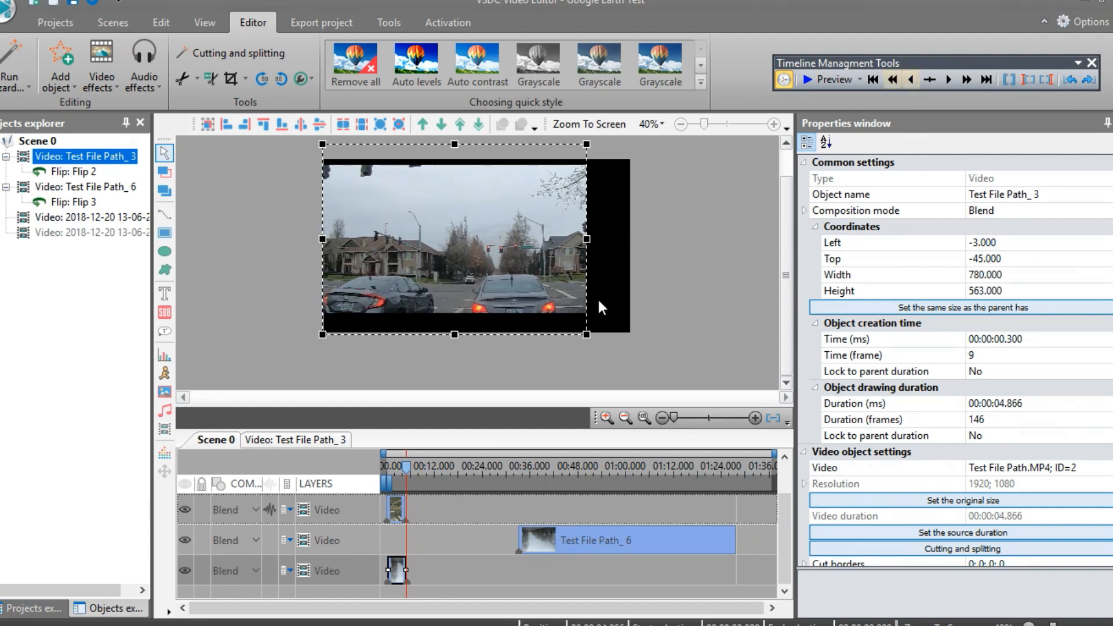
pyautogui.click(396, 509)
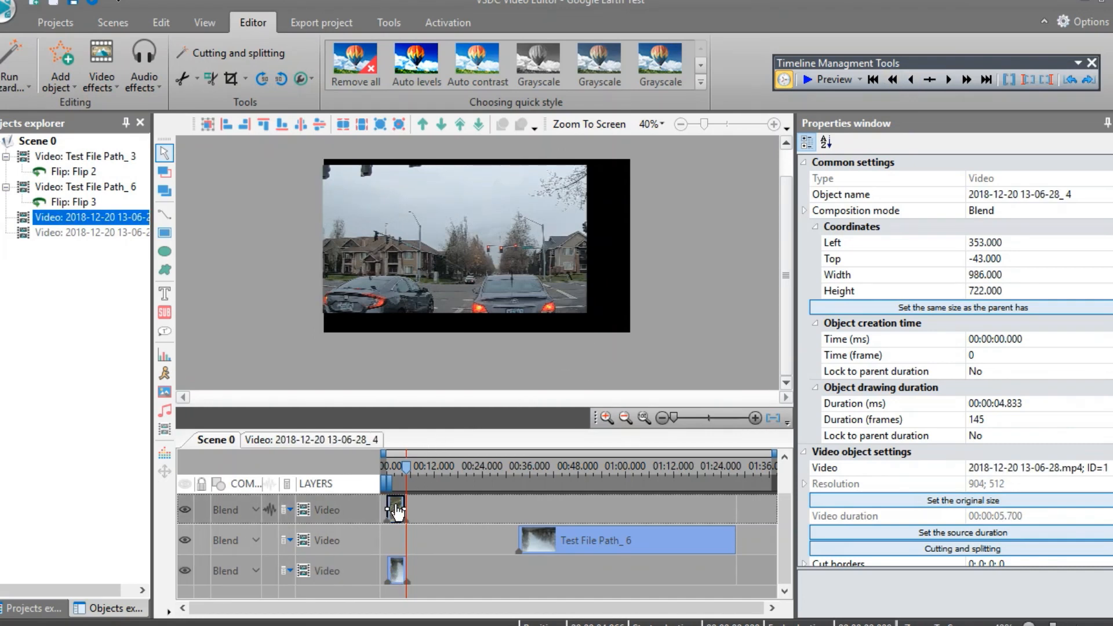
pyautogui.click(397, 568)
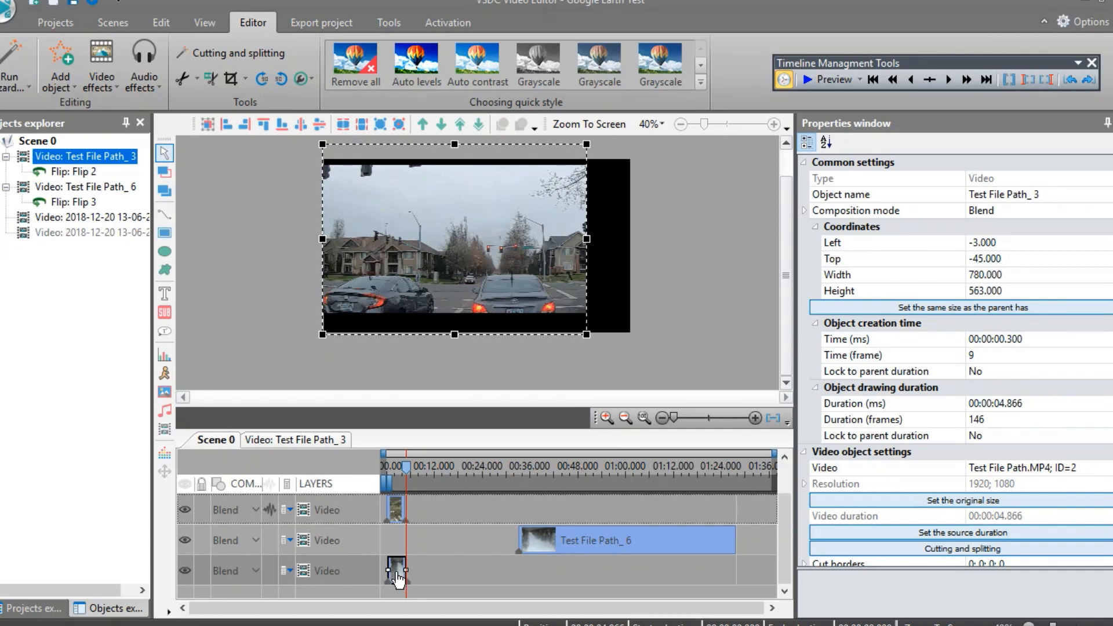
# Step: Split the first Test File Path segment at 00:00:05.100, two frames before its end
pyautogui.click(948, 80)
pyautogui.click(948, 79)
pyautogui.click(948, 80)
pyautogui.click(948, 79)
pyautogui.click(948, 79)
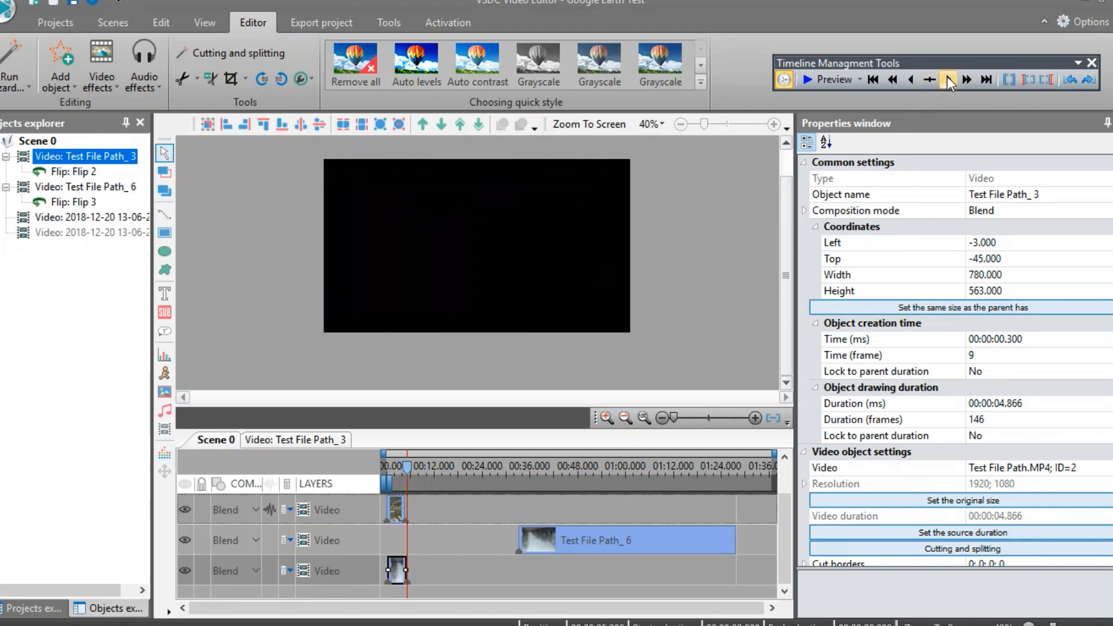
pyautogui.click(911, 79)
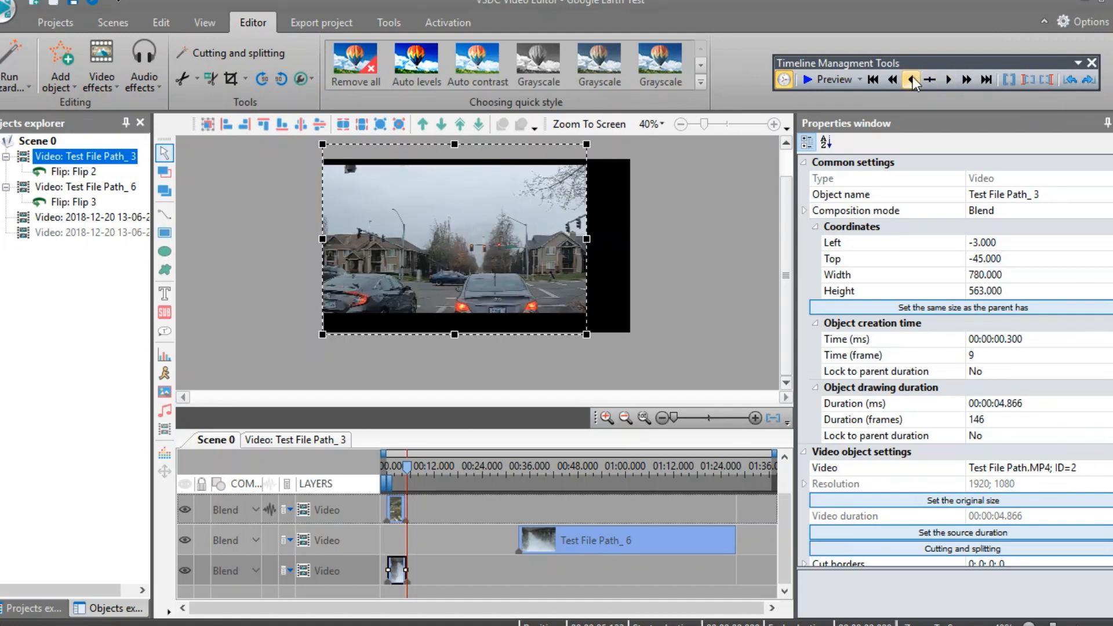
pyautogui.click(911, 79)
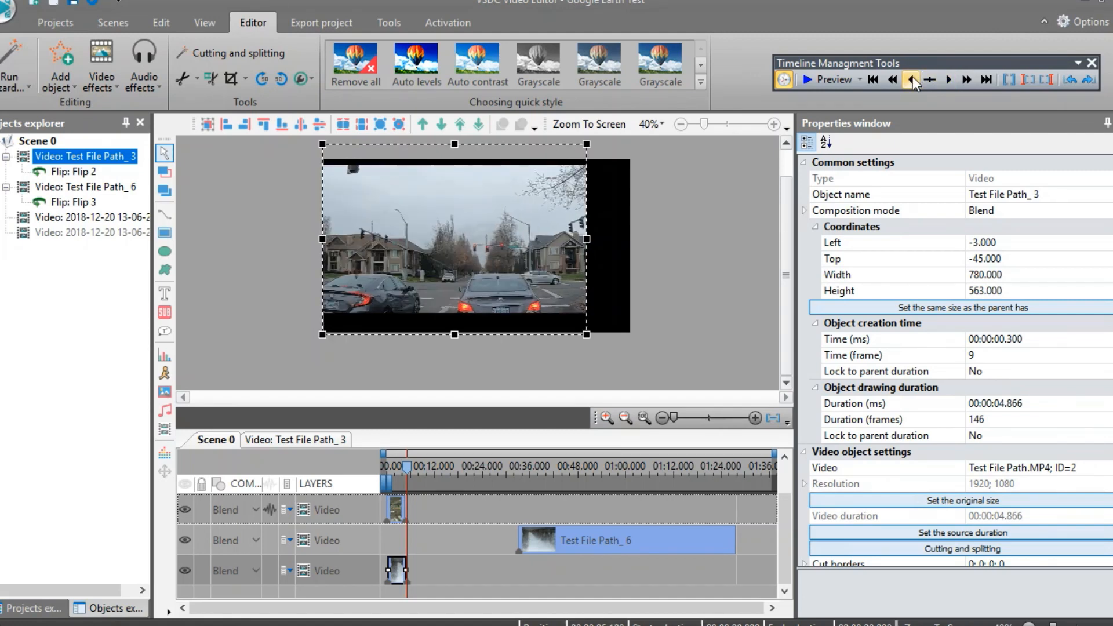
pyautogui.click(207, 79)
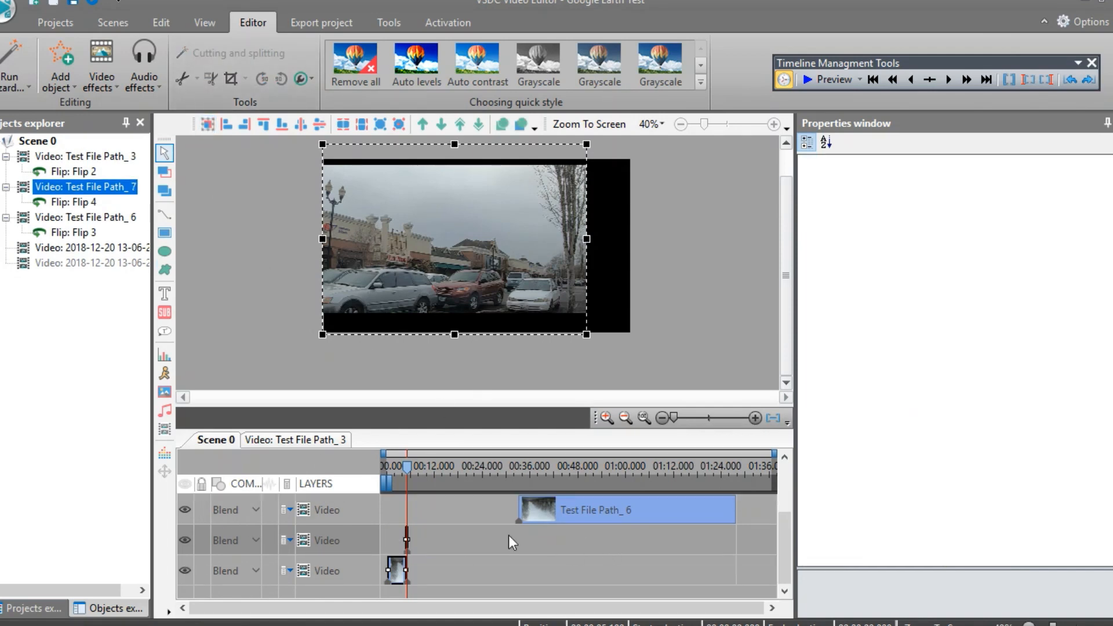
# Step: Delete the two-frame leftover piece split off the end of the first Test File Path segment
pyautogui.click(480, 572)
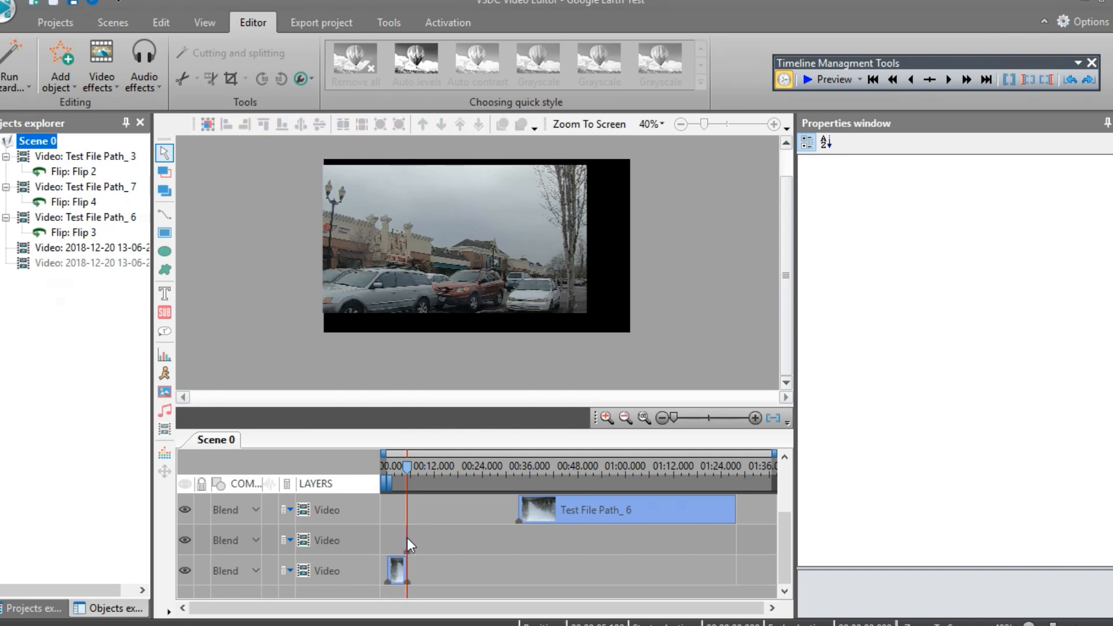
pyautogui.moveTo(673, 416); pyautogui.dragTo(741, 419)
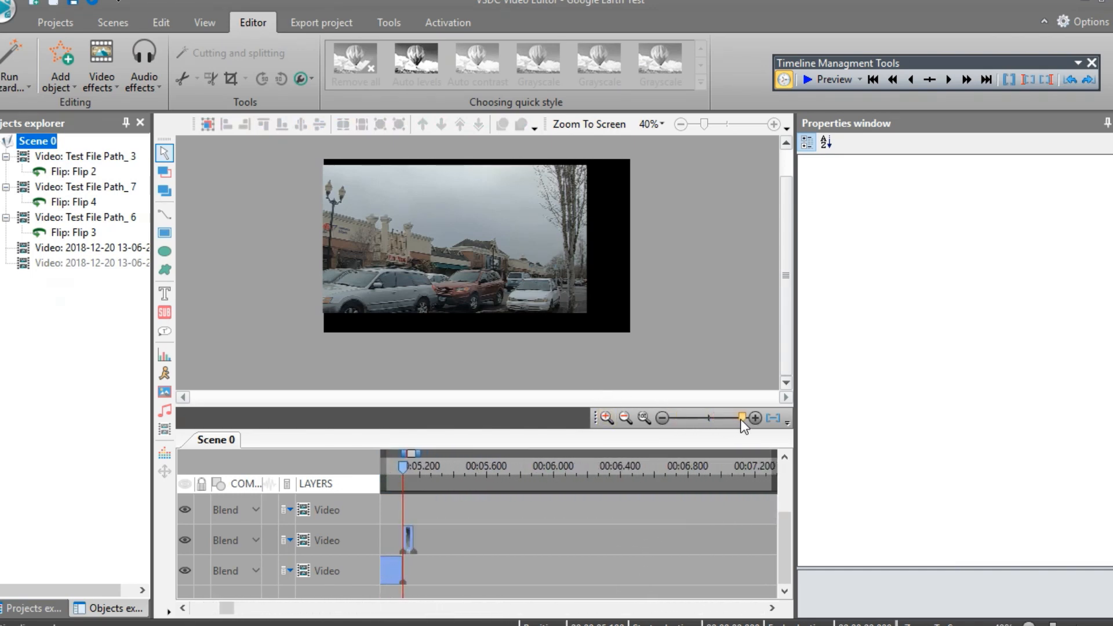
pyautogui.click(406, 535)
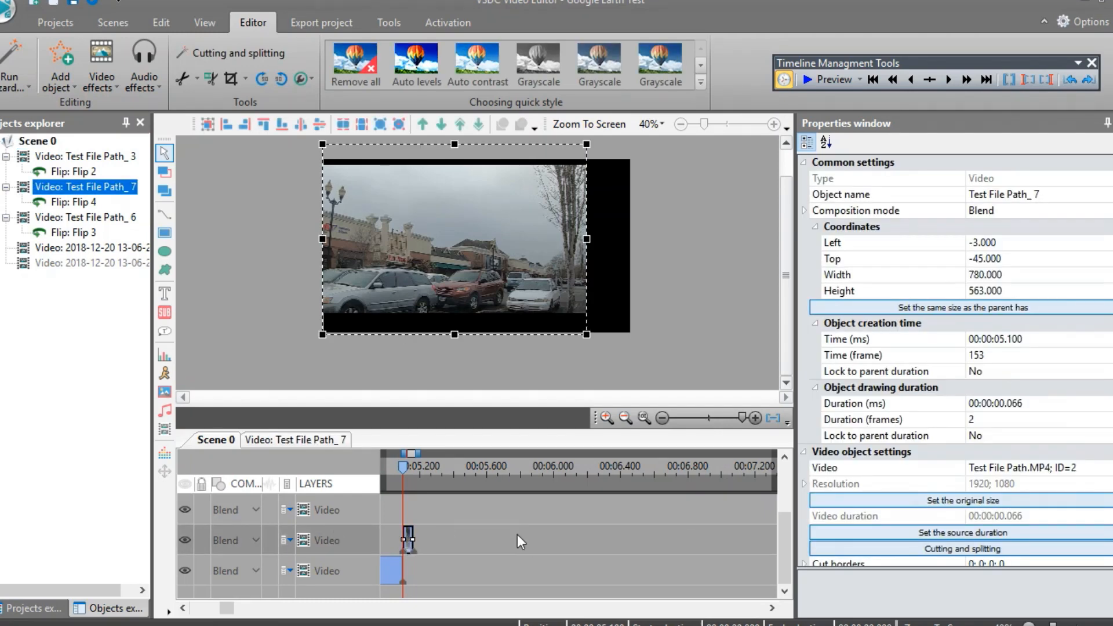
pyautogui.press('Delete')
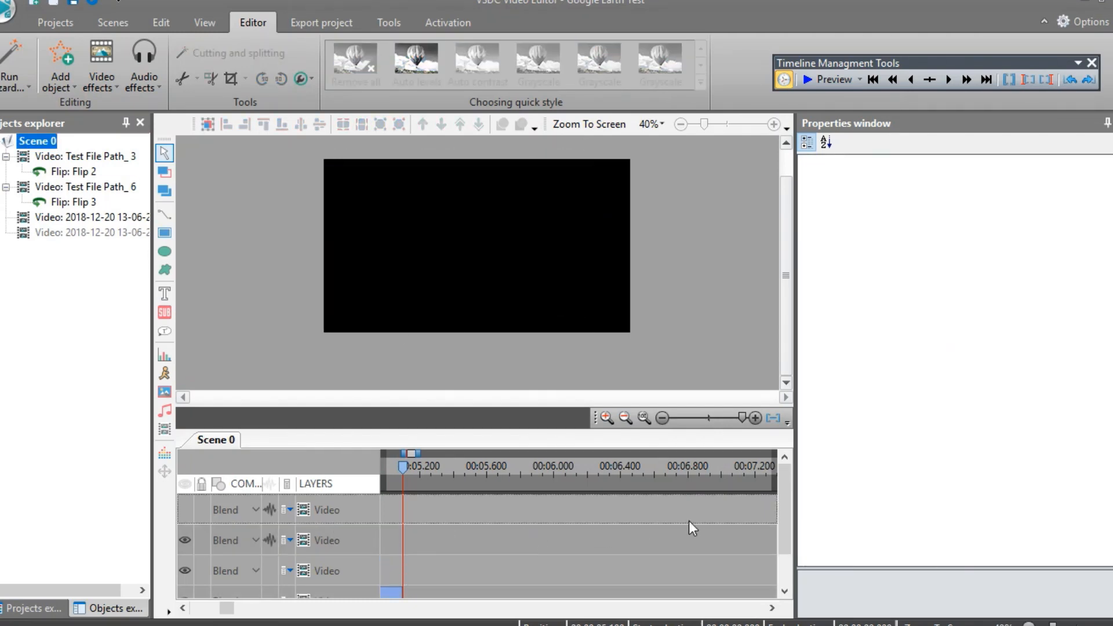
pyautogui.moveTo(741, 416); pyautogui.dragTo(682, 420)
pyautogui.moveTo(782, 516); pyautogui.dragTo(785, 545)
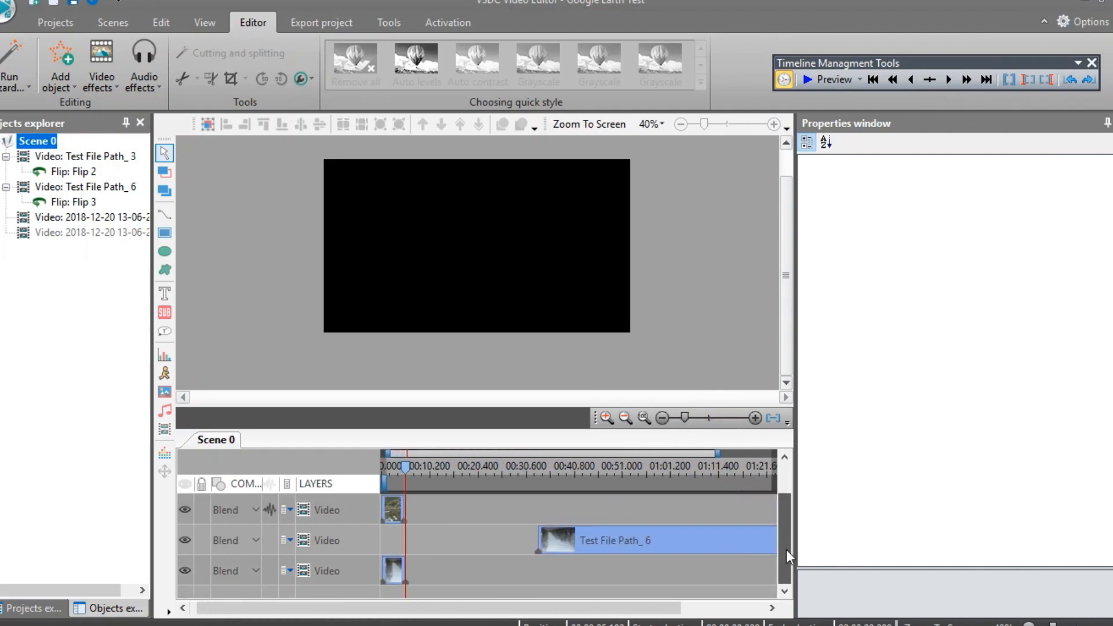
# Step: Move back into the first segments and compare the drawing durations of the map segment and the trimmed Test File Path segment
pyautogui.moveTo(409, 472); pyautogui.dragTo(398, 471)
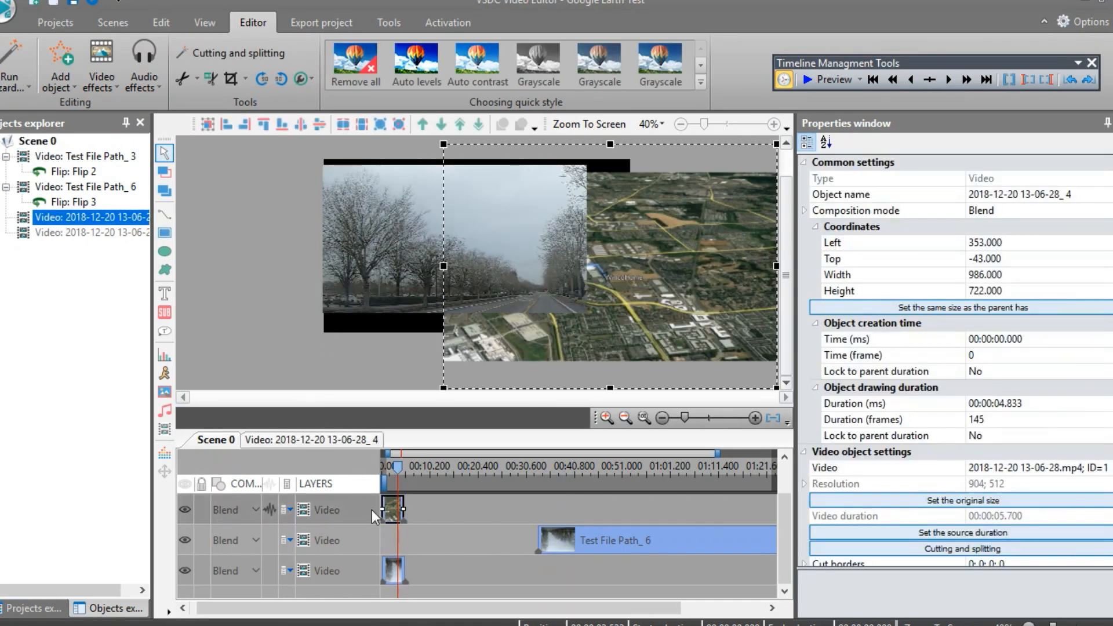
pyautogui.click(397, 571)
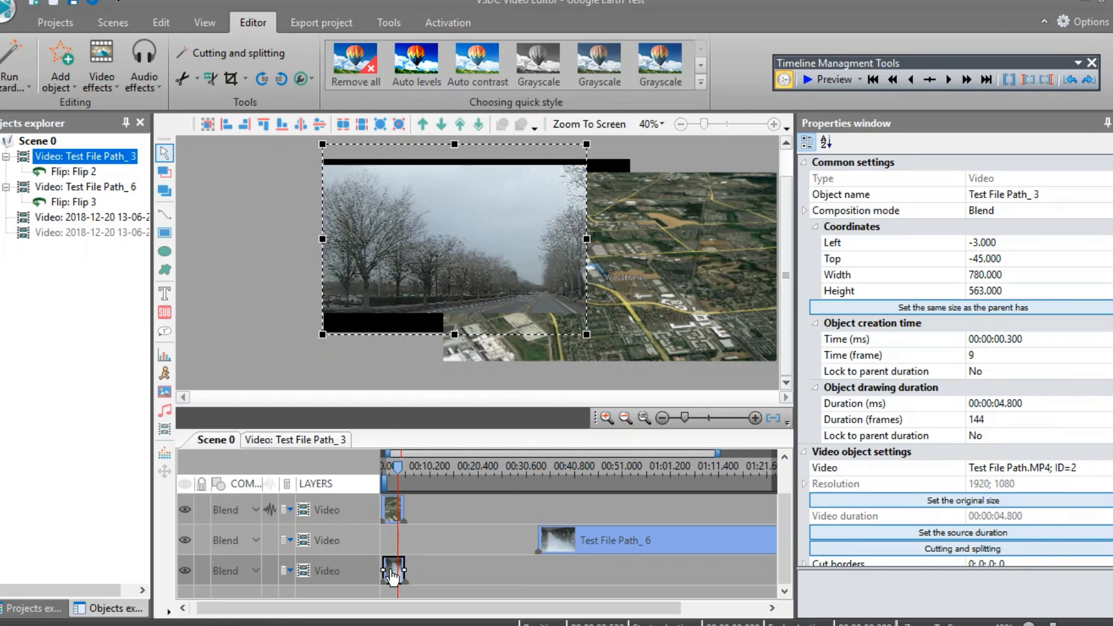
pyautogui.click(396, 514)
pyautogui.click(394, 569)
# Step: Extend the end of the first Test File Path segment and set its drawing duration to 145 frames
pyautogui.moveTo(402, 570); pyautogui.dragTo(406, 570)
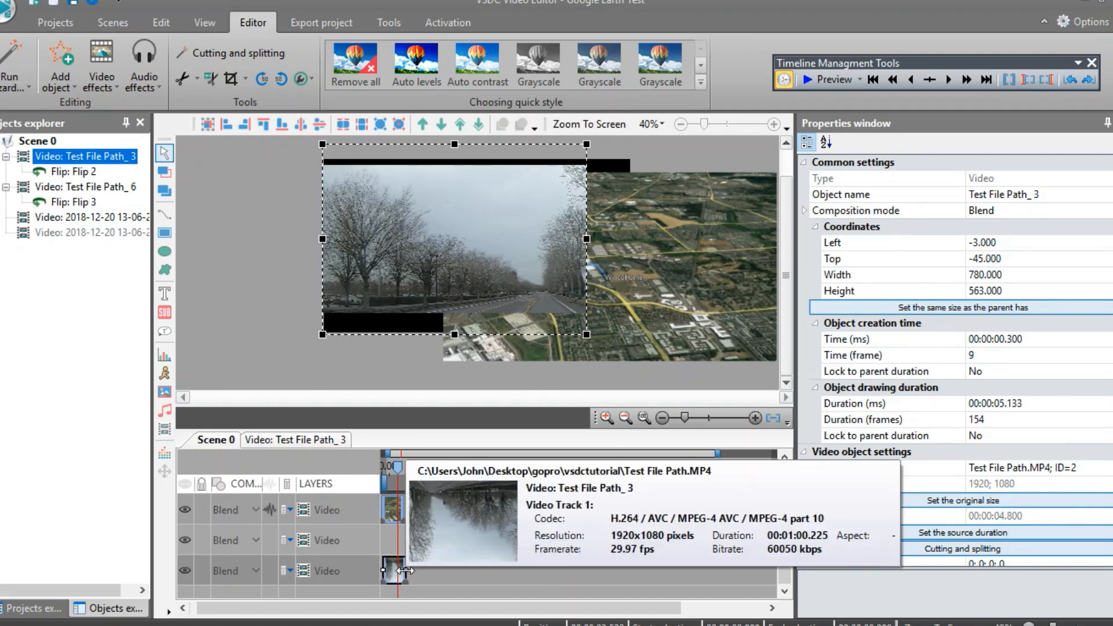
pyautogui.moveTo(685, 417); pyautogui.dragTo(715, 418)
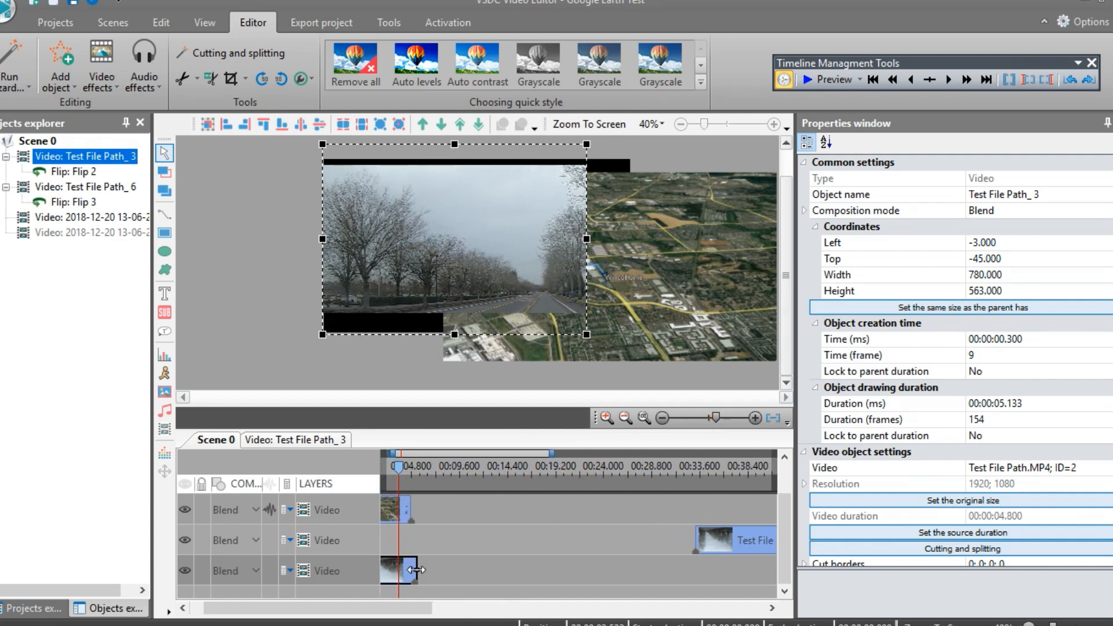
pyautogui.moveTo(417, 571); pyautogui.dragTo(412, 571)
pyautogui.click(1001, 419)
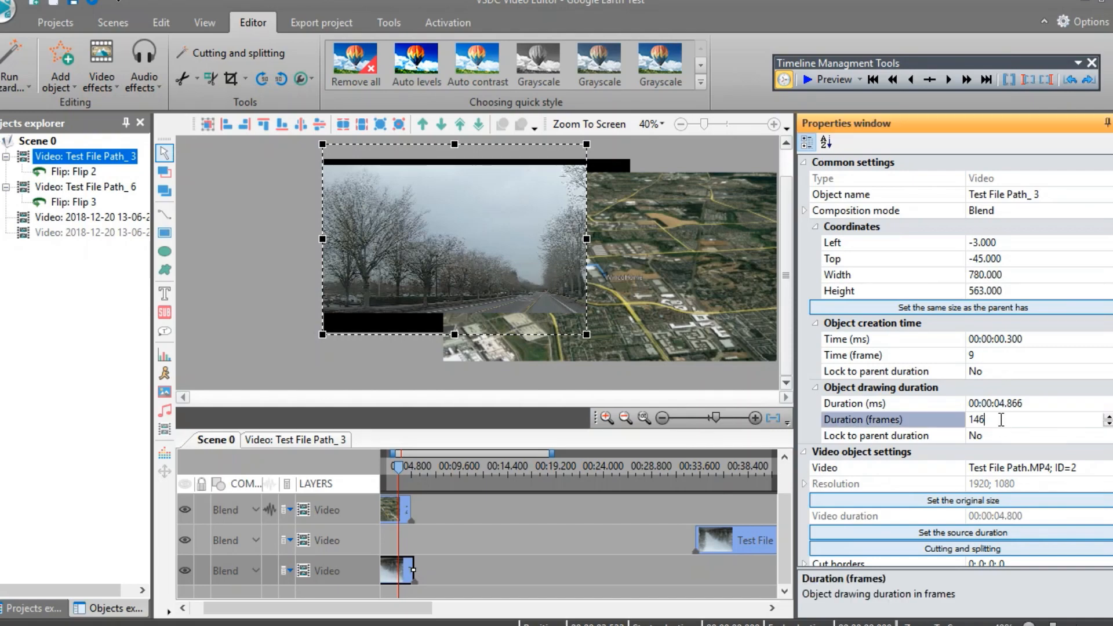
pyautogui.click(1107, 423)
pyautogui.click(495, 518)
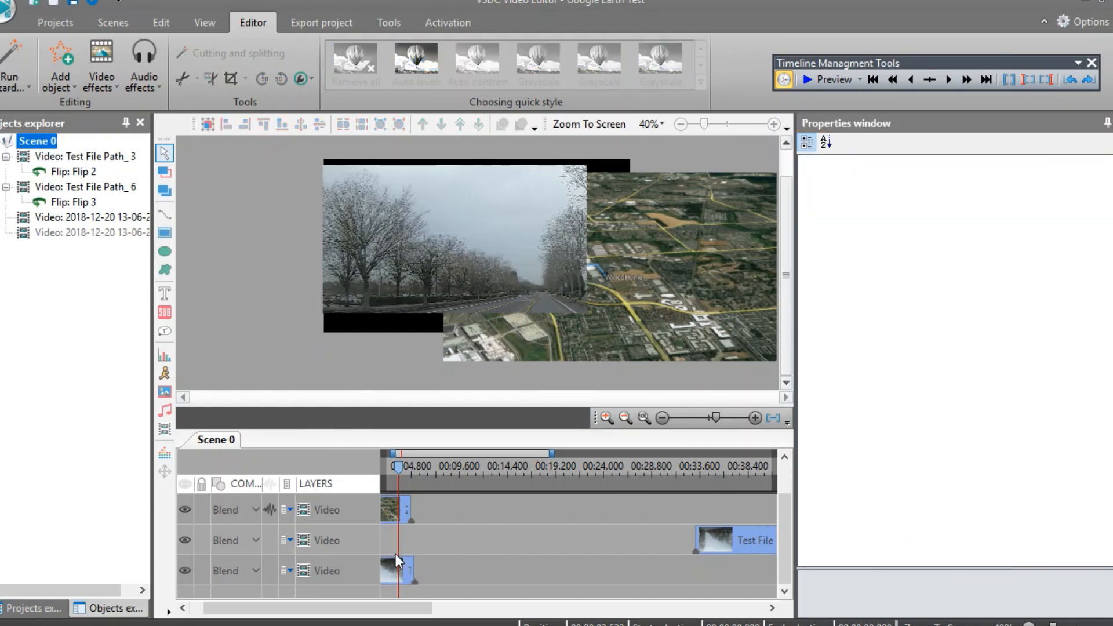
# Step: Check the drawing durations of the first Test File Path and map segments against each other, and bring the timeline's start into view
pyautogui.doubleClick(399, 574)
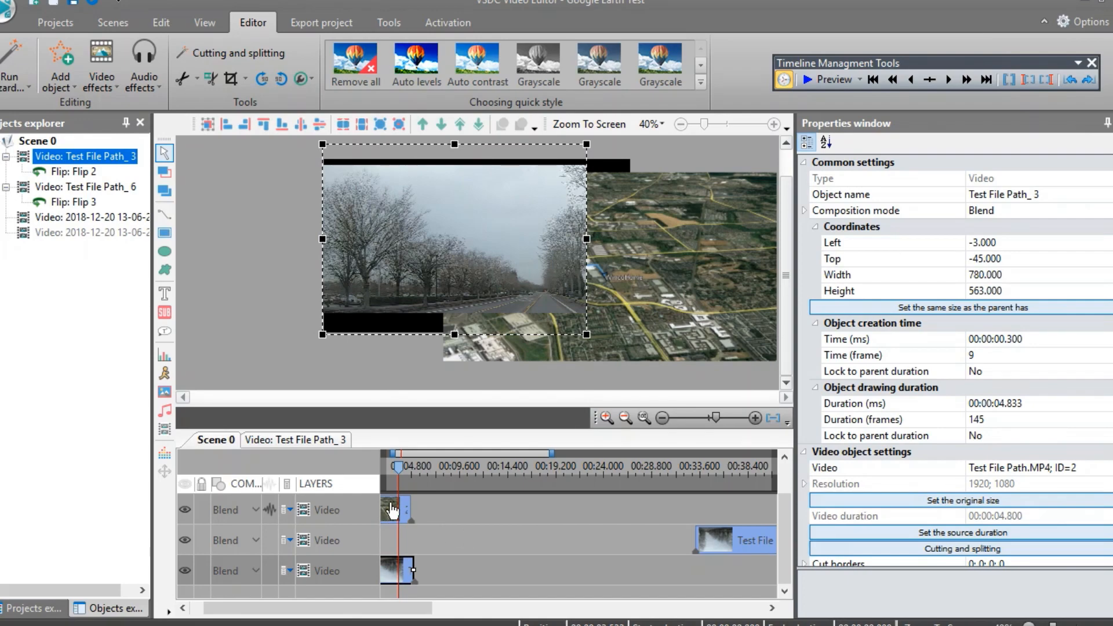
pyautogui.click(393, 510)
pyautogui.click(392, 570)
pyautogui.click(392, 509)
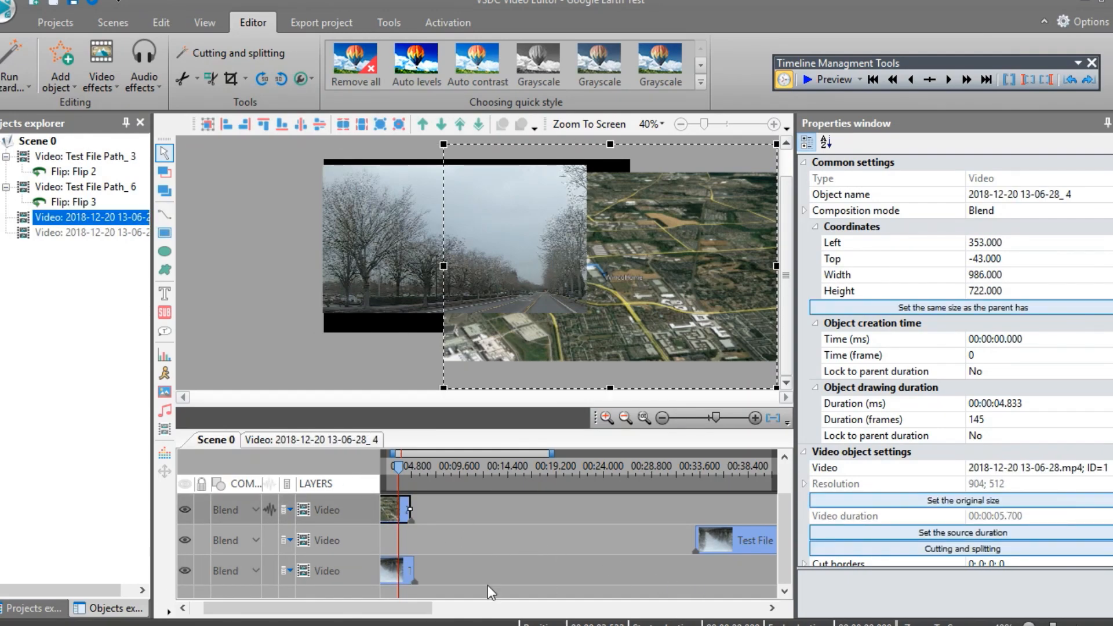
pyautogui.moveTo(718, 417); pyautogui.dragTo(702, 417)
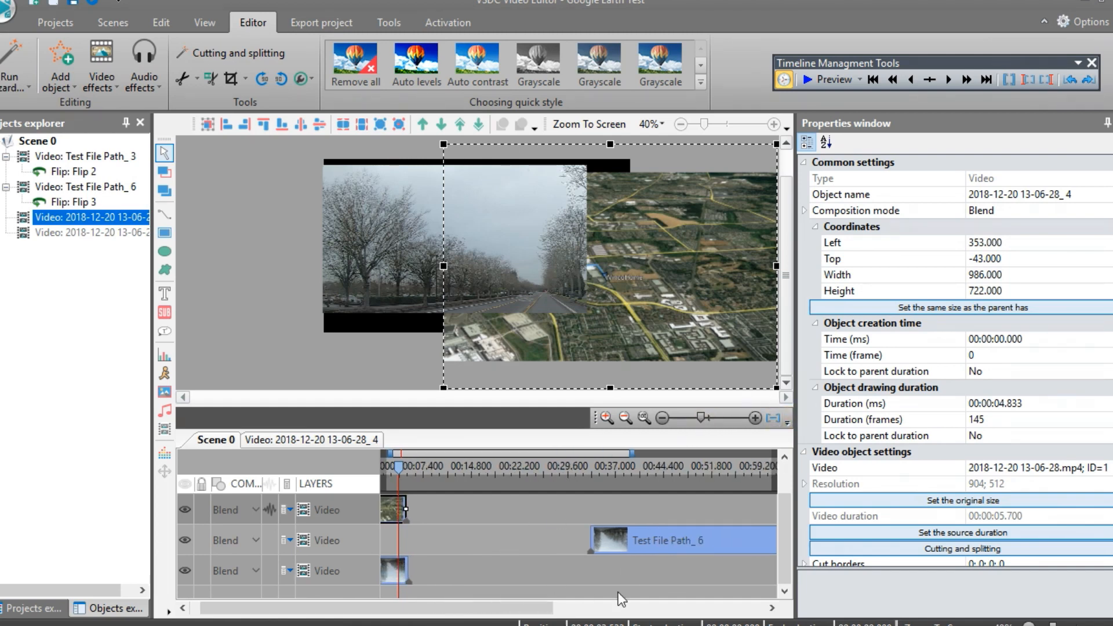
pyautogui.moveTo(443, 609); pyautogui.dragTo(358, 609)
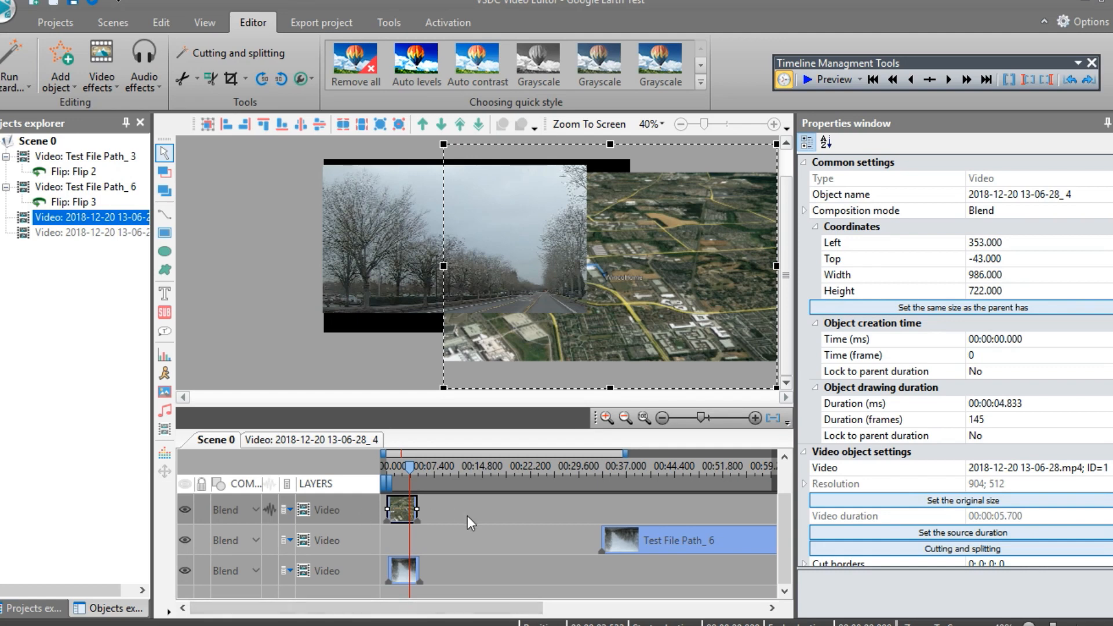
# Step: Move the first Test File Path segment to start at frame 0 and scrub through it to compare with the map
pyautogui.moveTo(409, 471); pyautogui.dragTo(379, 477)
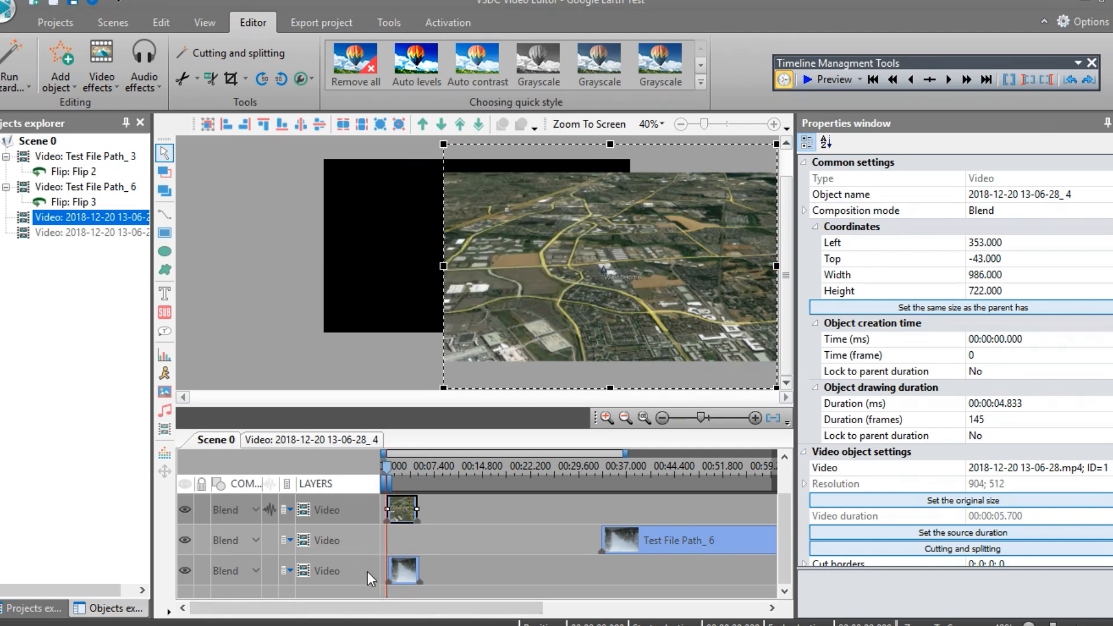
pyautogui.click(400, 575)
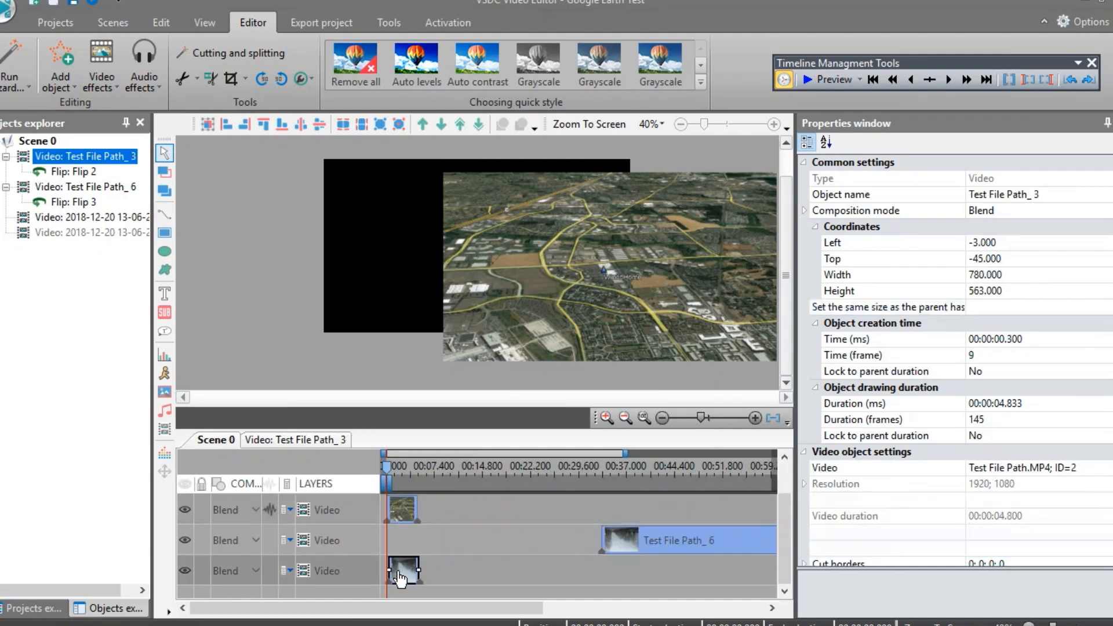
pyautogui.moveTo(400, 576); pyautogui.dragTo(399, 575)
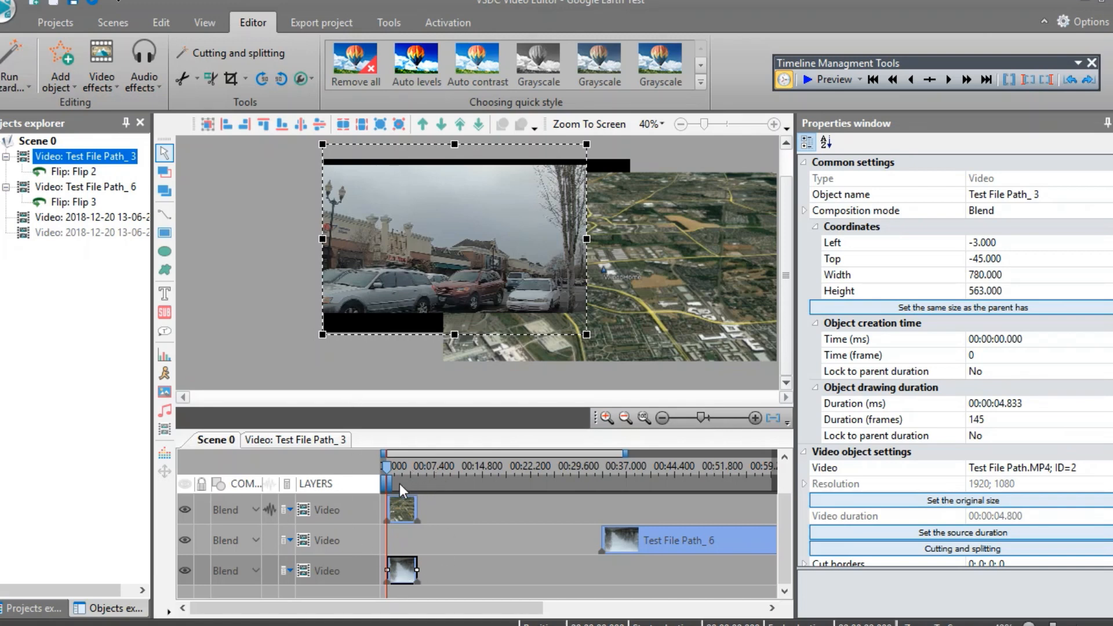
pyautogui.moveTo(384, 467); pyautogui.dragTo(416, 471)
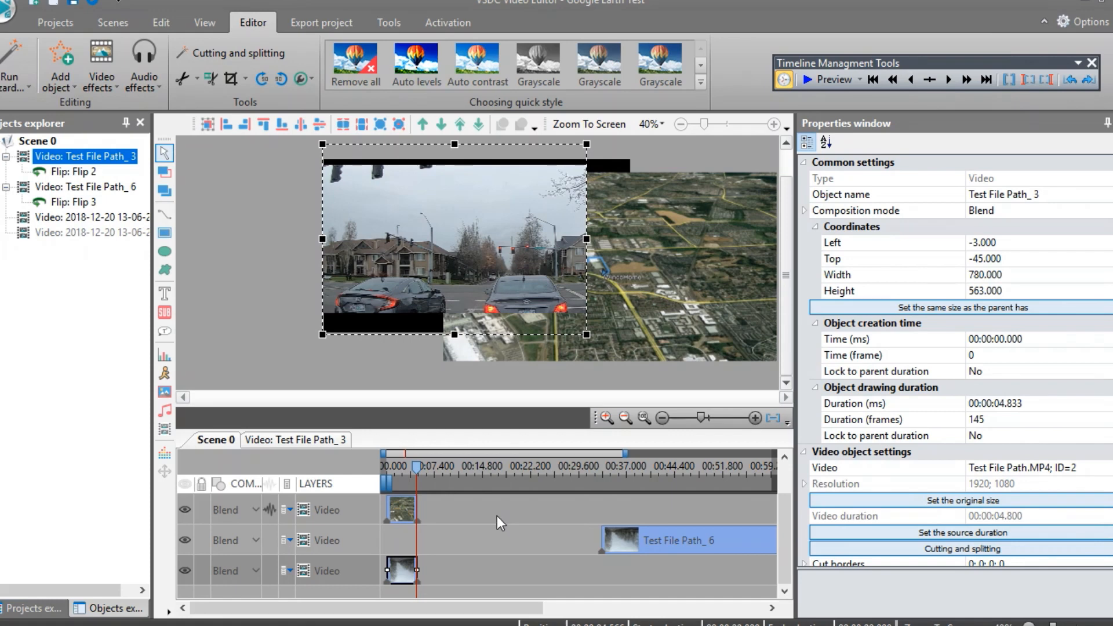
pyautogui.moveTo(418, 475); pyautogui.dragTo(382, 471)
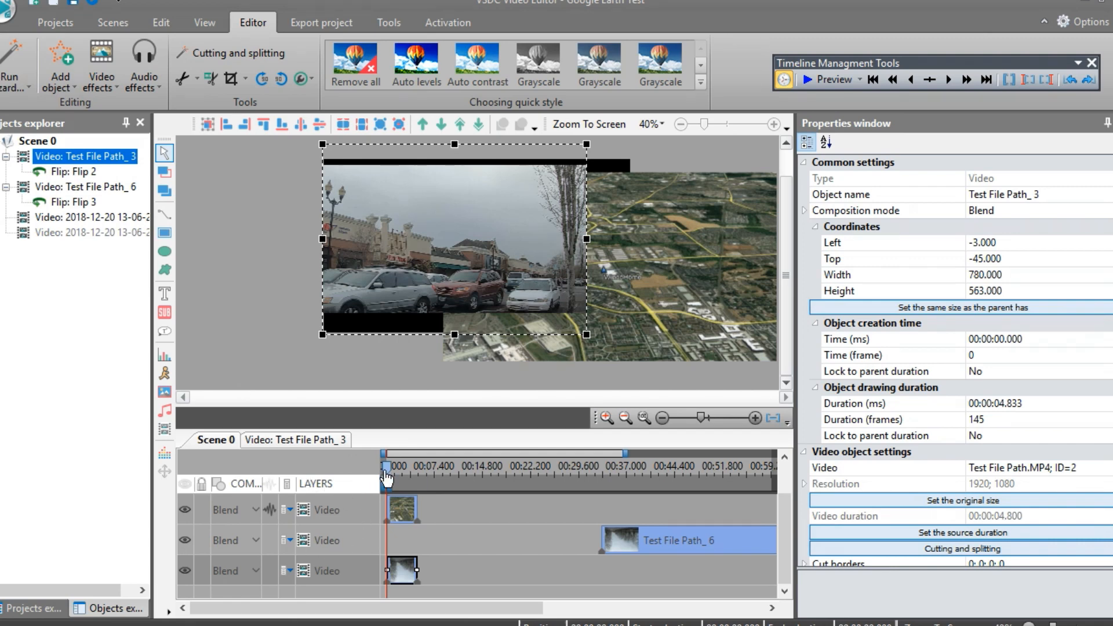
pyautogui.moveTo(387, 467); pyautogui.dragTo(420, 475)
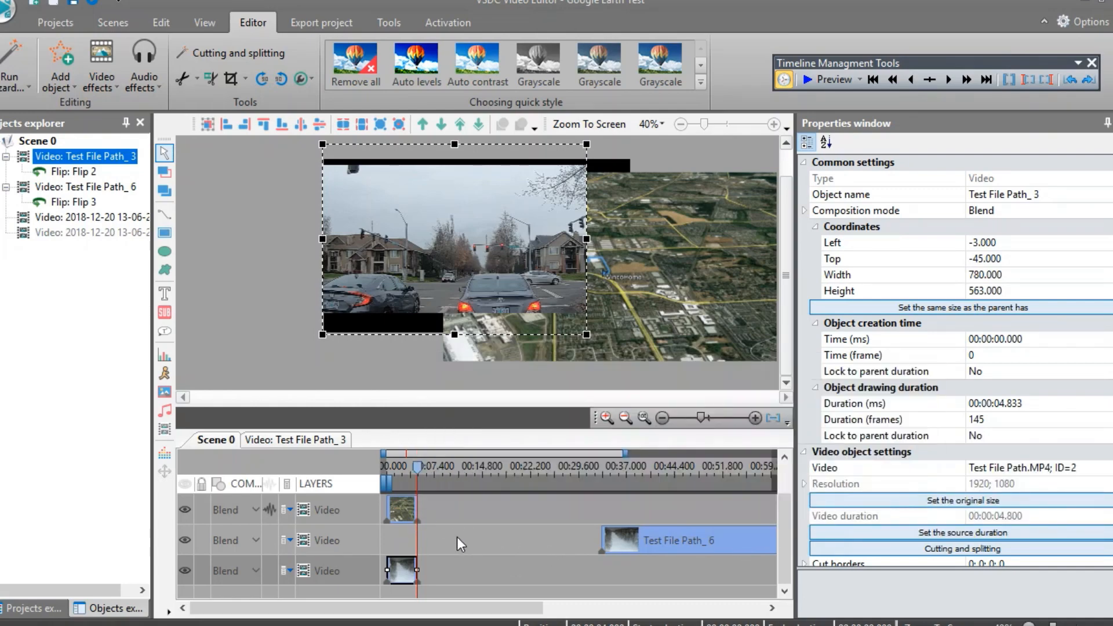
# Step: Move the remaining map segment earlier to start at frame 225, place the playhead at its start and make its layer visible
pyautogui.moveTo(781, 551); pyautogui.dragTo(787, 474)
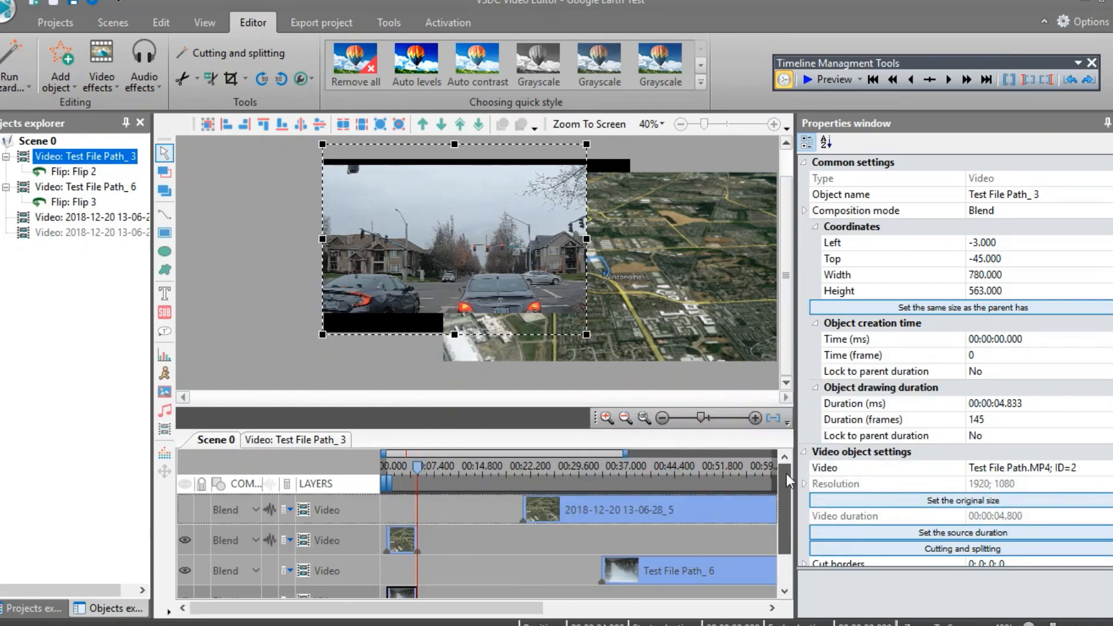
pyautogui.moveTo(580, 513); pyautogui.dragTo(490, 510)
pyautogui.moveTo(419, 469); pyautogui.dragTo(440, 477)
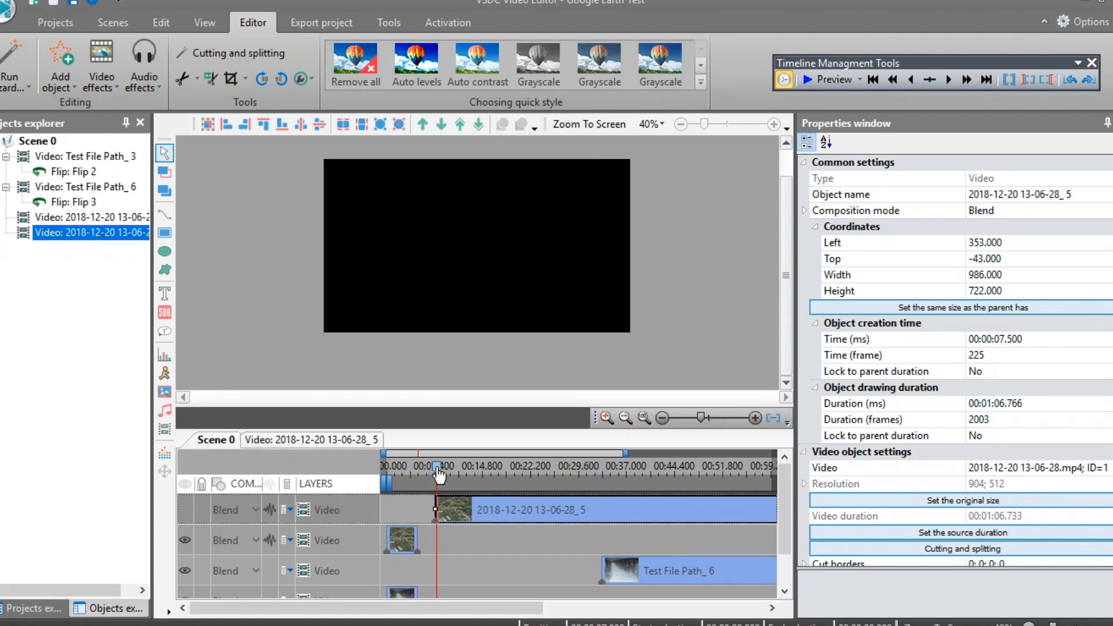
pyautogui.click(185, 509)
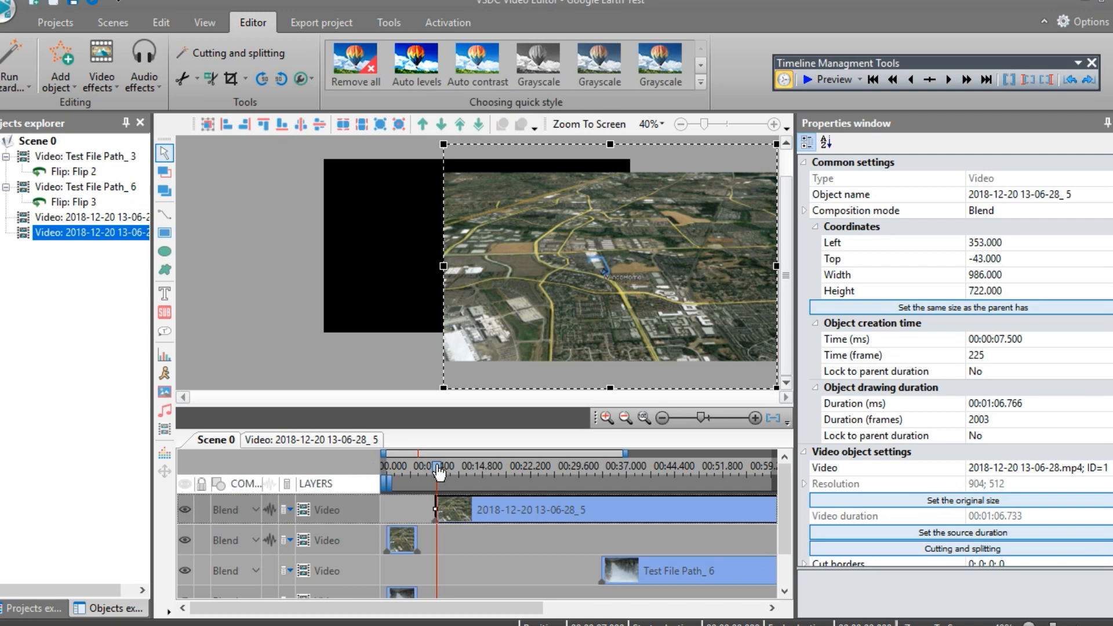
# Step: Split the remaining map segment 60 frames after its start, stepping frame by frame to the cut point, and delete the leading piece
pyautogui.moveTo(438, 471); pyautogui.dragTo(445, 471)
pyautogui.click(949, 81)
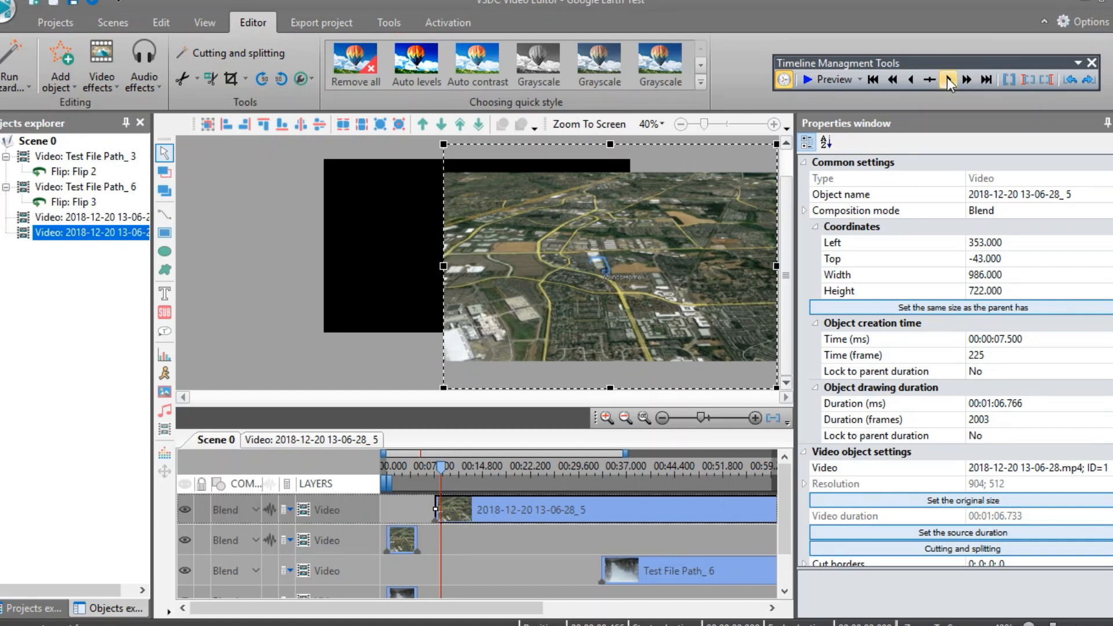
pyautogui.click(948, 80)
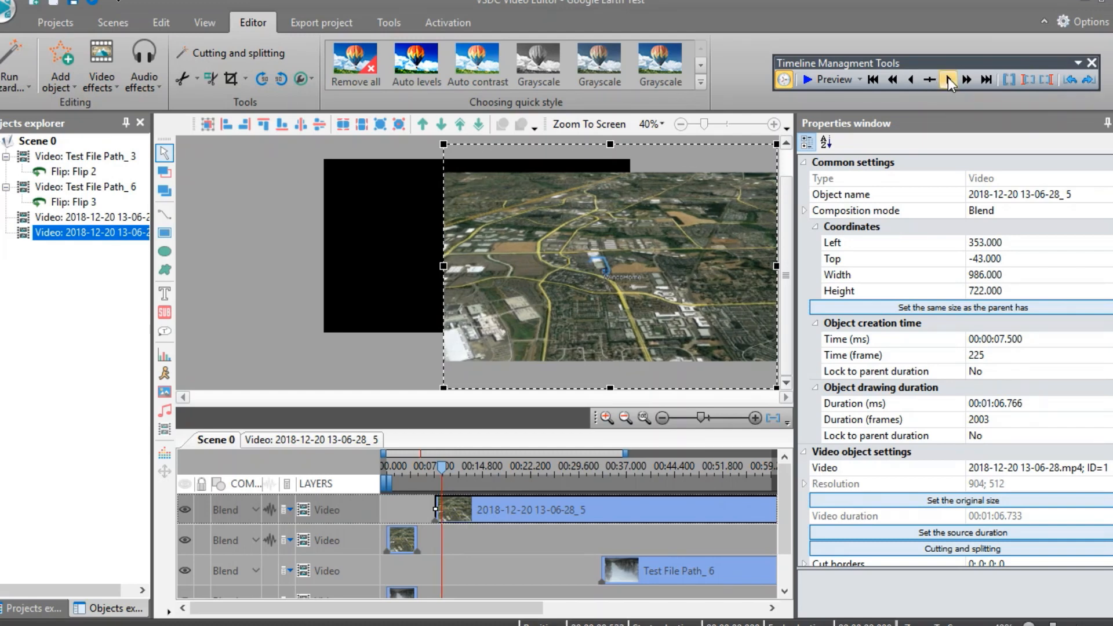
pyautogui.click(948, 78)
pyautogui.click(948, 77)
pyautogui.click(948, 78)
pyautogui.click(948, 78)
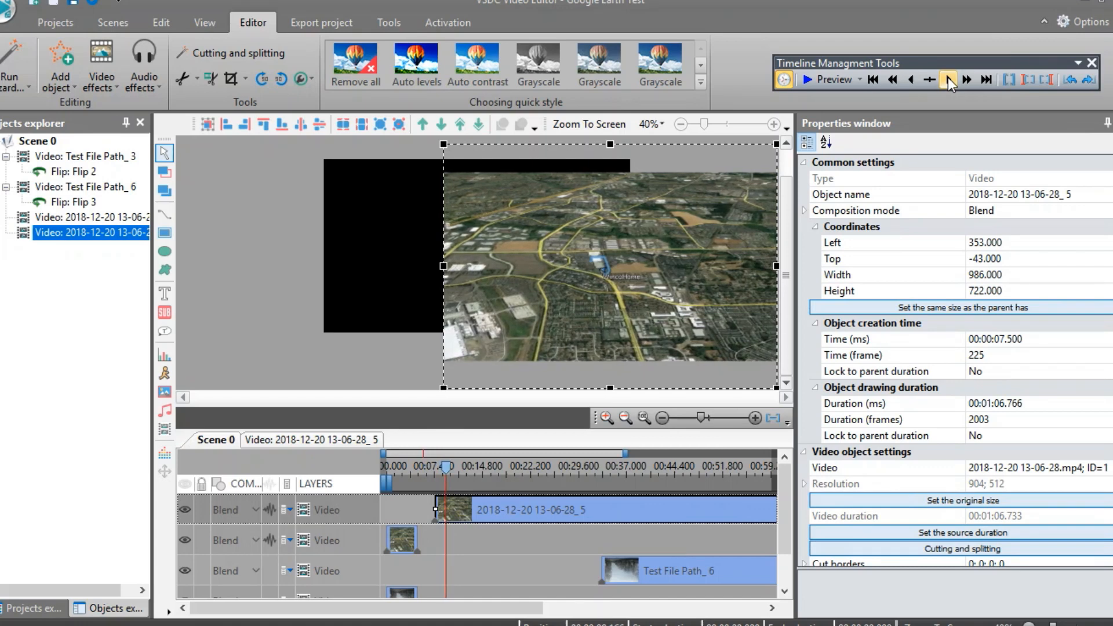
pyautogui.click(948, 78)
pyautogui.click(948, 78)
pyautogui.click(948, 78)
pyautogui.click(948, 78)
pyautogui.click(911, 79)
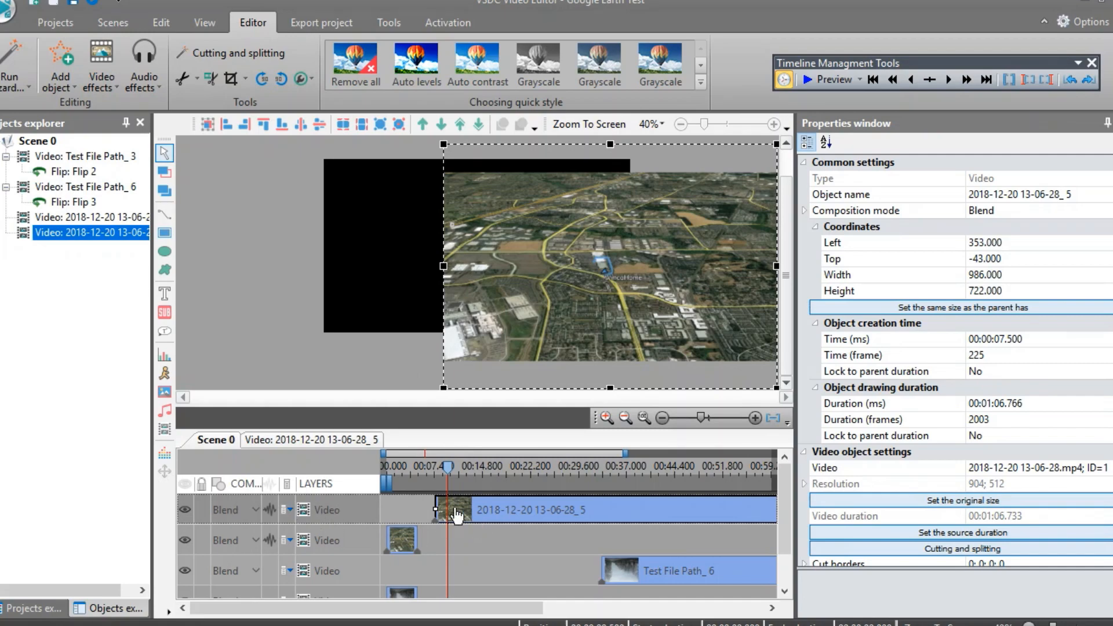
pyautogui.moveTo(464, 519)
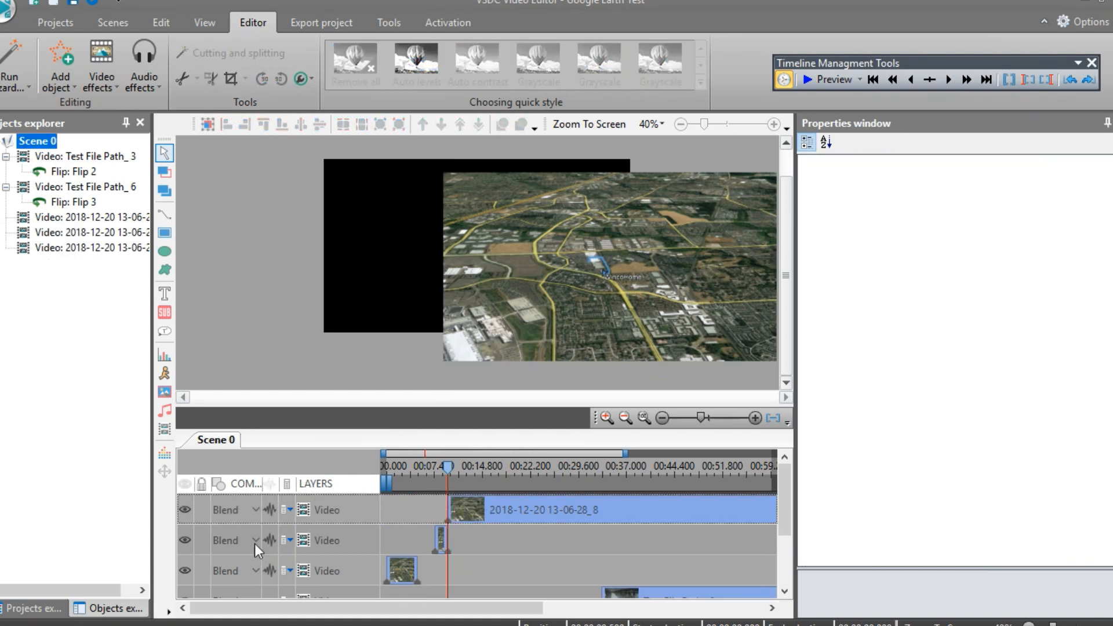
pyautogui.click(441, 540)
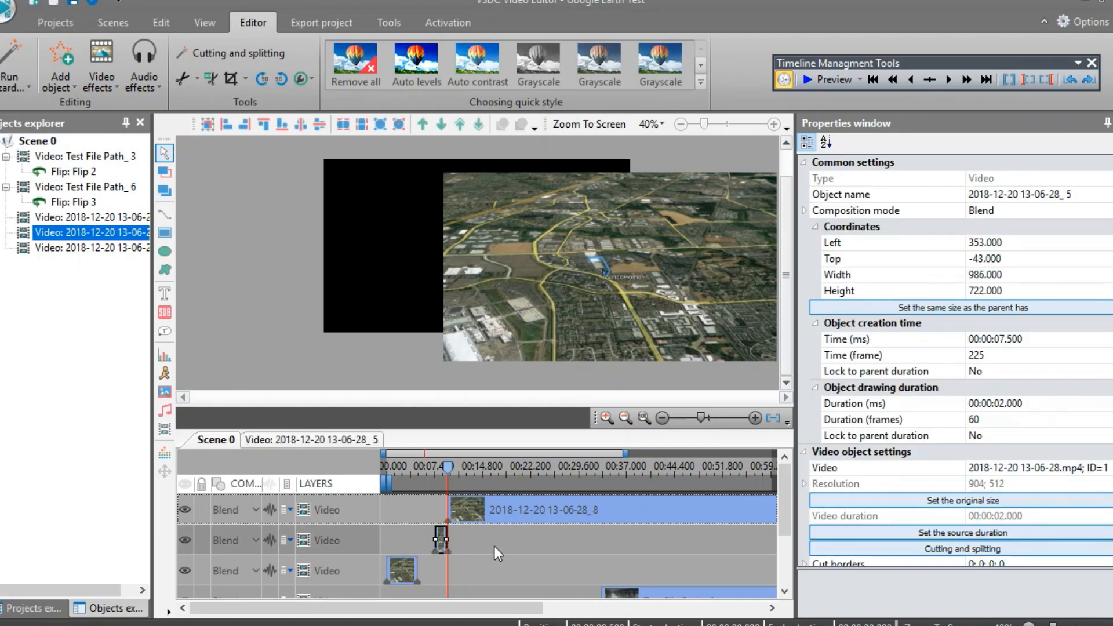
pyautogui.press('Delete')
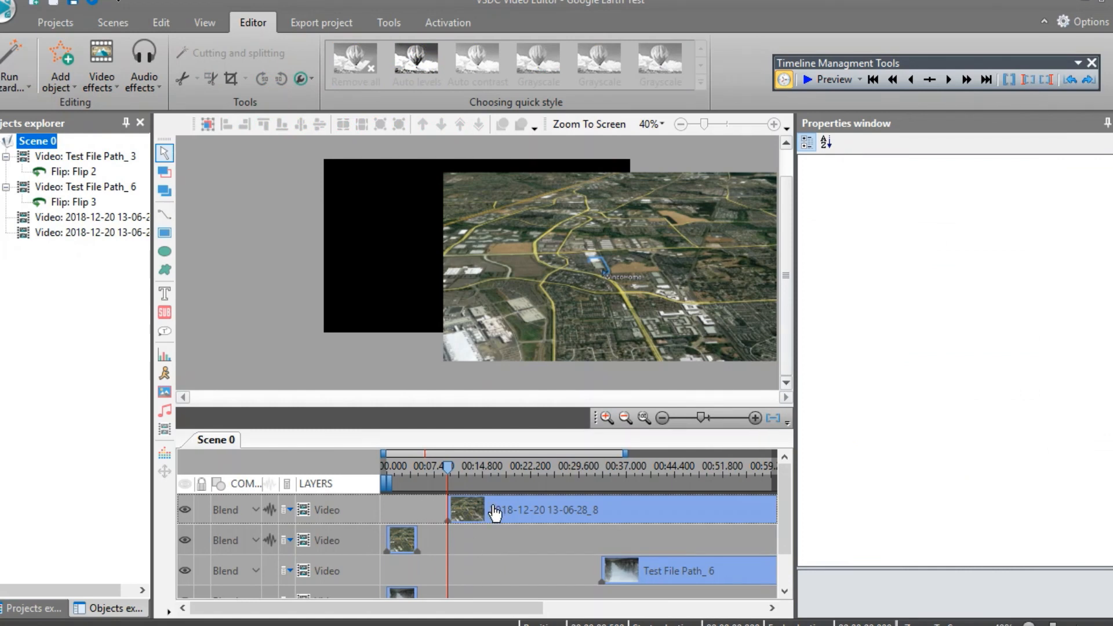
# Step: Move the remaining map segment earlier to just after the first map segment, starting at frame 148
pyautogui.moveTo(534, 515); pyautogui.dragTo(492, 519)
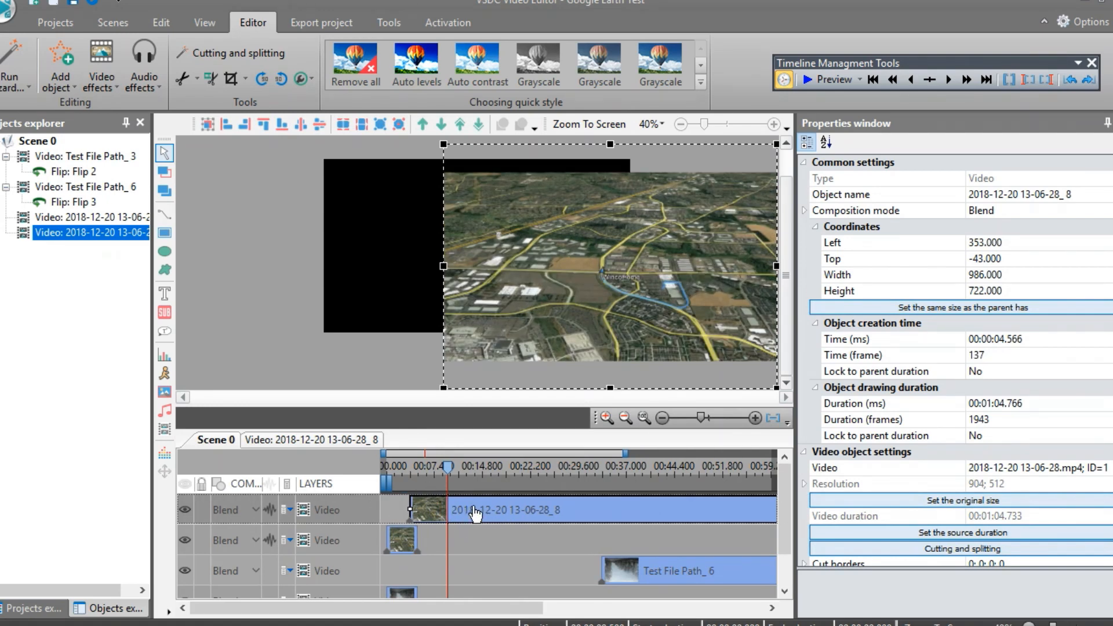
pyautogui.moveTo(442, 518); pyautogui.dragTo(479, 518)
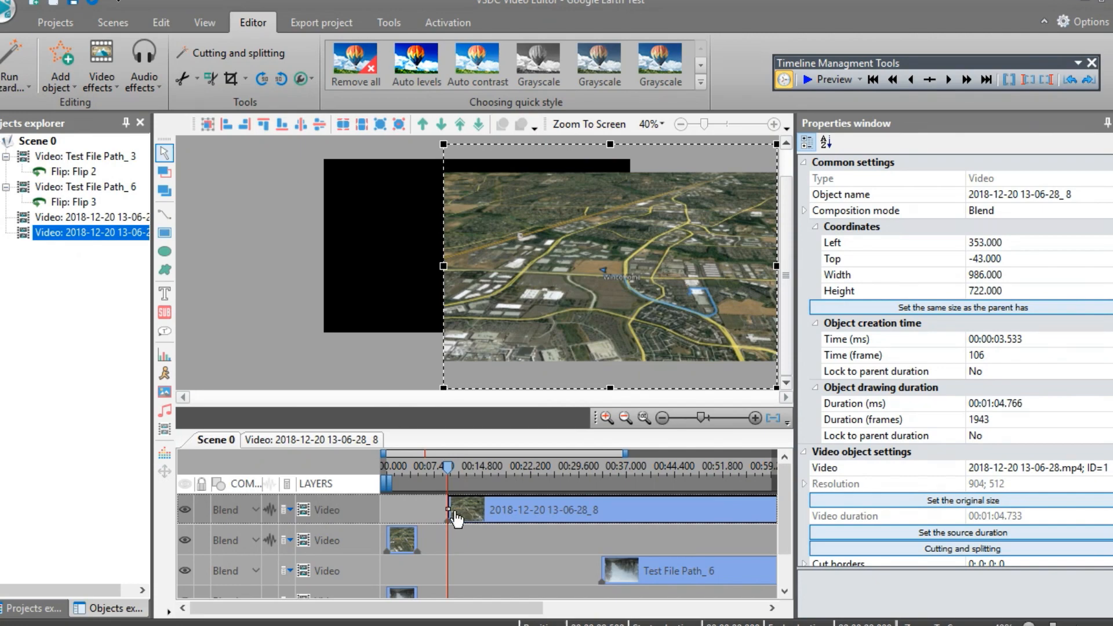
pyautogui.moveTo(545, 511); pyautogui.dragTo(537, 511)
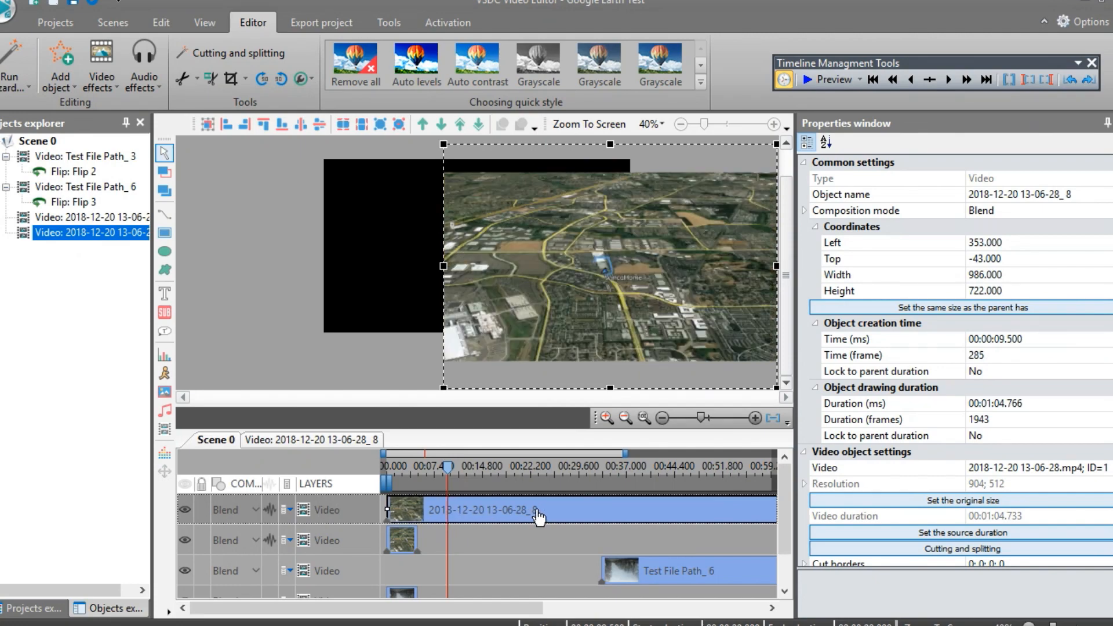
pyautogui.moveTo(434, 510); pyautogui.dragTo(464, 507)
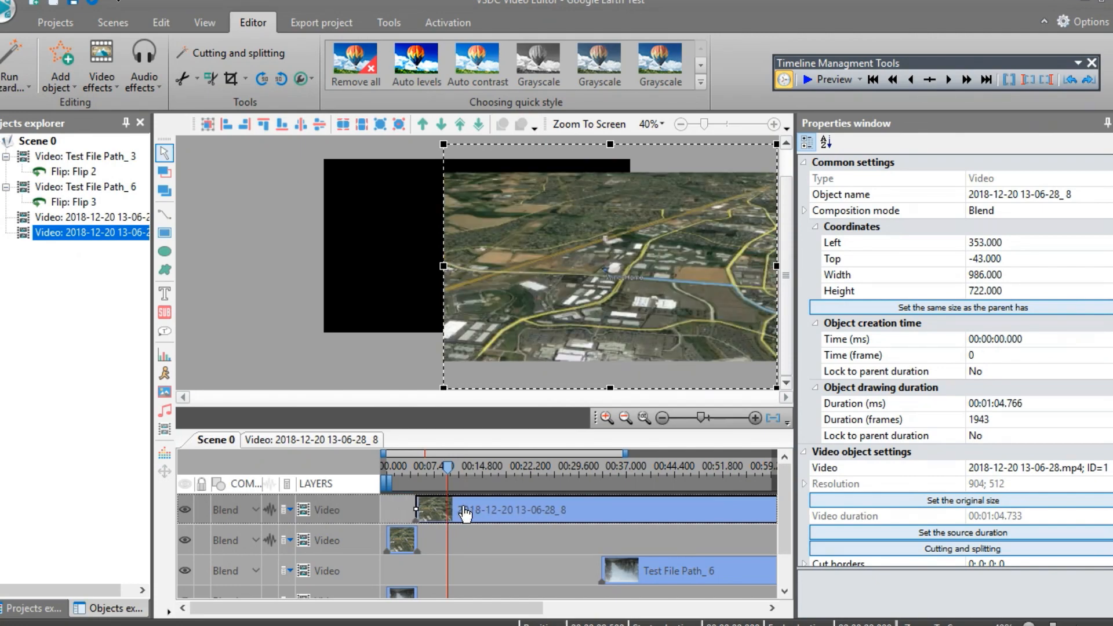
pyautogui.moveTo(504, 541); pyautogui.dragTo(506, 541)
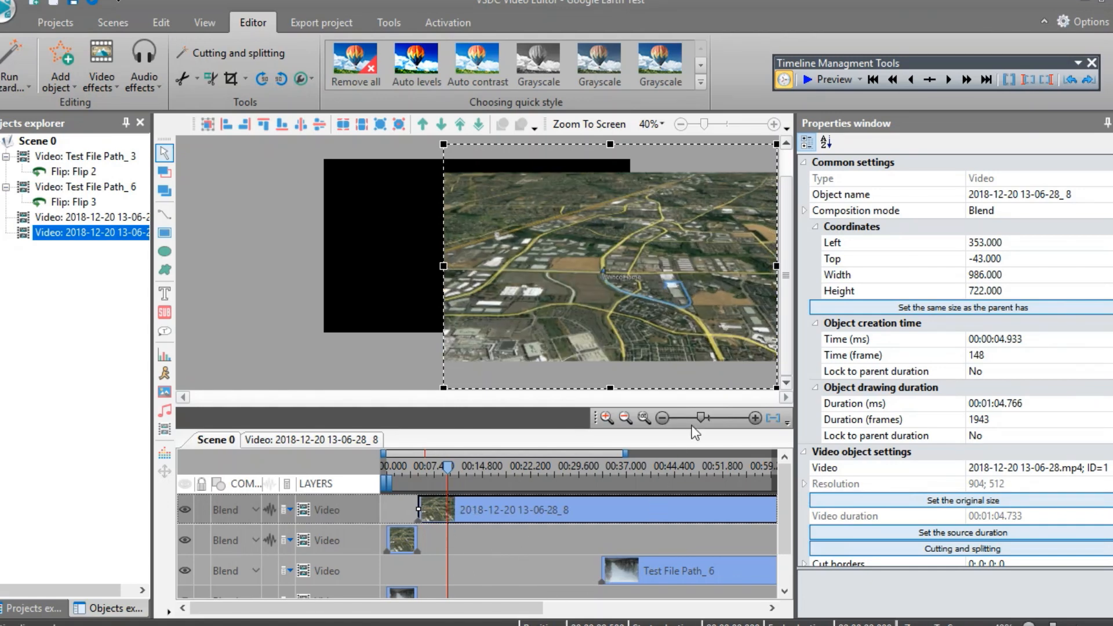
# Step: Locate the first map segment's end frame by frame and shift the remaining map segment to start there at frame 145
pyautogui.moveTo(700, 418)
pyautogui.mouseDown()
pyautogui.moveTo(729, 417)
pyautogui.moveTo(719, 419)
pyautogui.mouseUp()
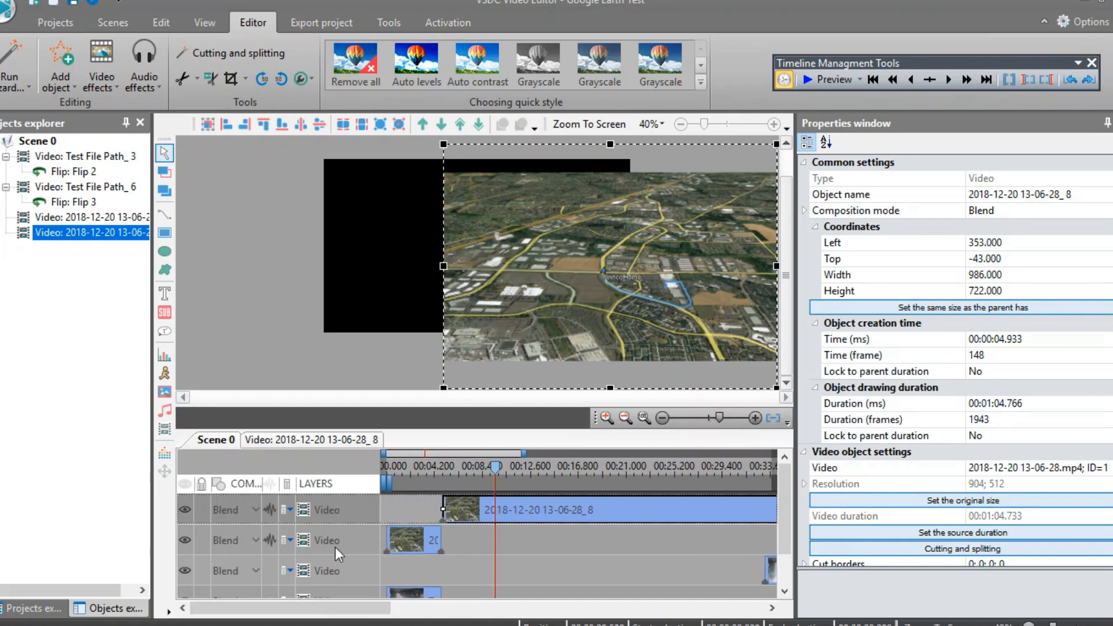
pyautogui.moveTo(493, 467); pyautogui.dragTo(441, 467)
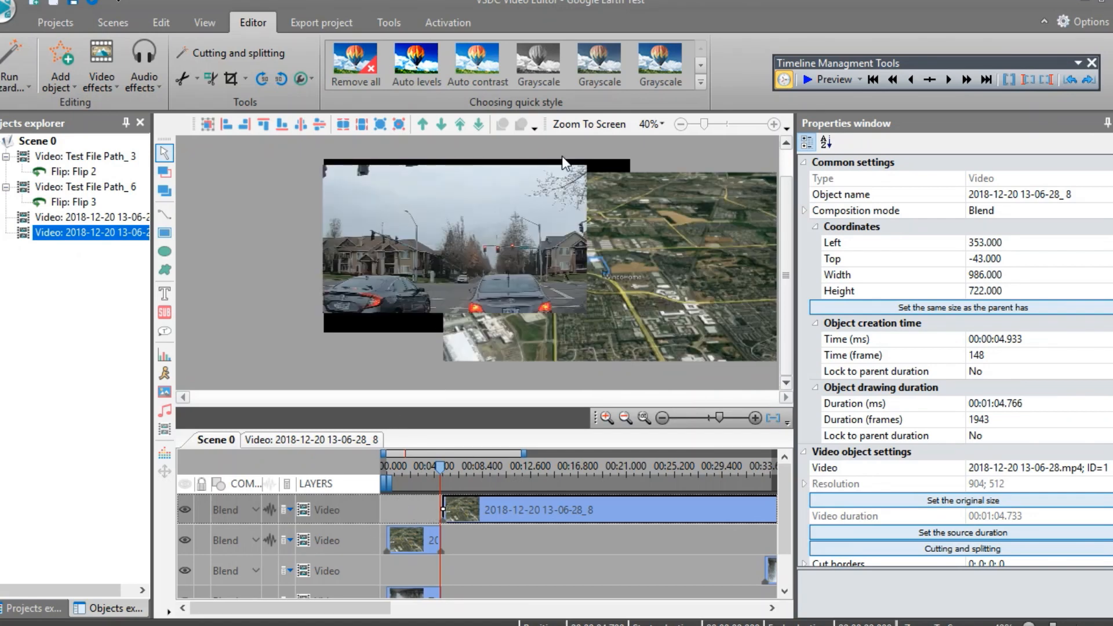
pyautogui.click(418, 537)
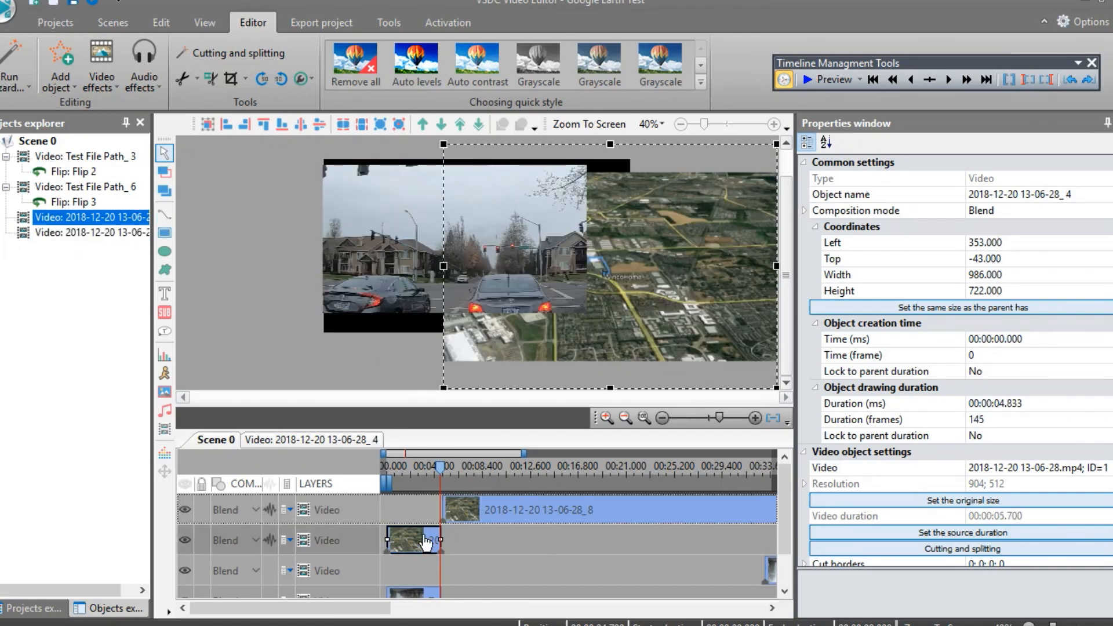
pyautogui.click(947, 80)
pyautogui.click(946, 80)
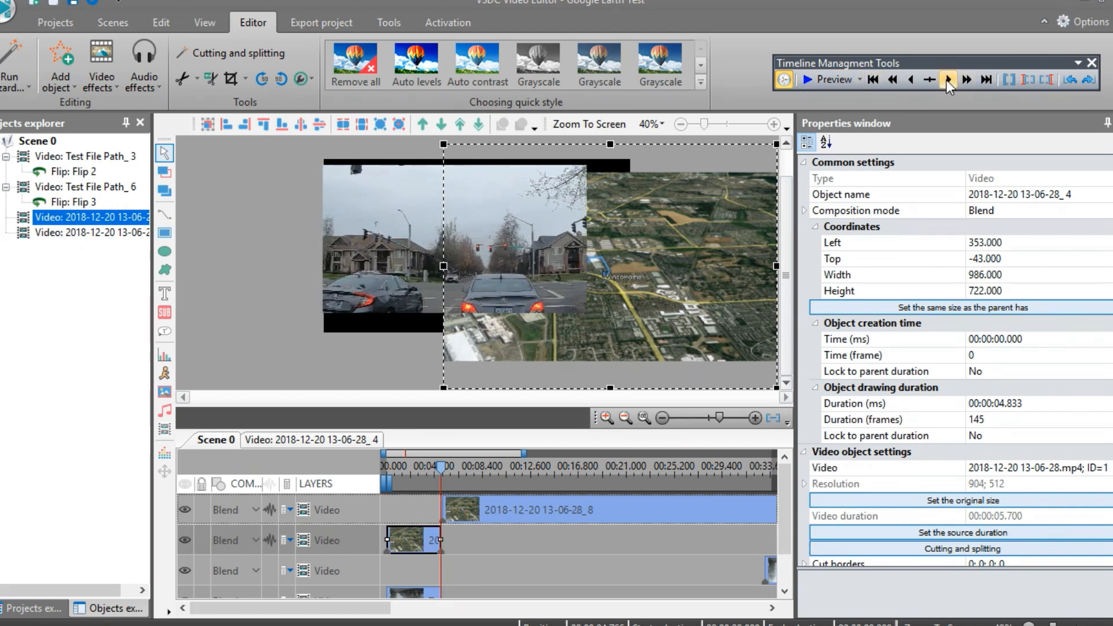
pyautogui.click(947, 80)
pyautogui.click(946, 80)
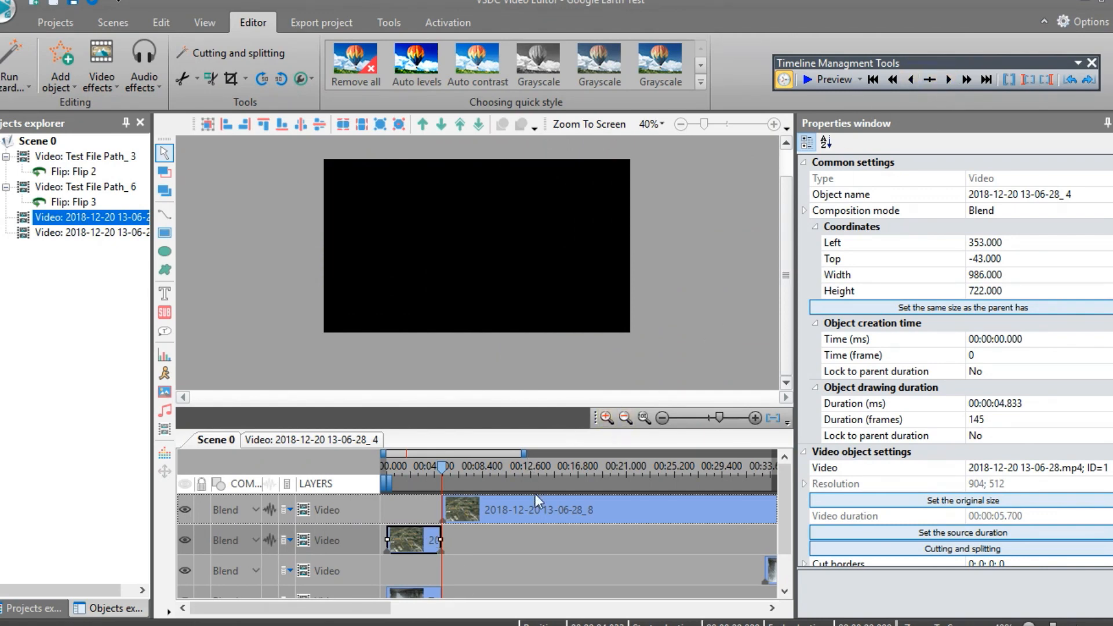
pyautogui.click(549, 513)
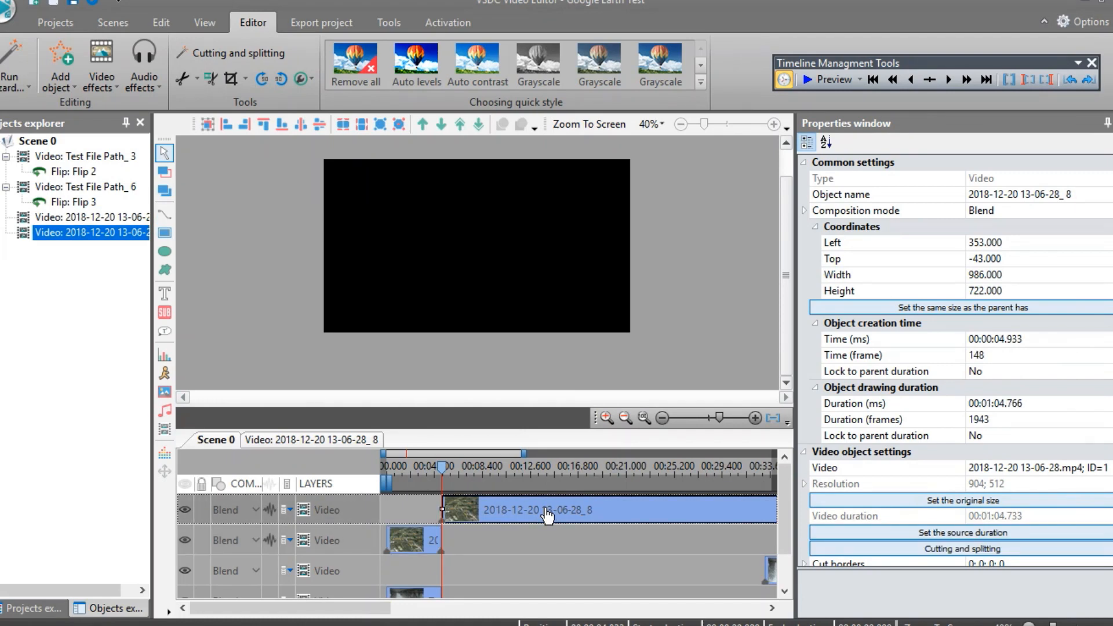
pyautogui.moveTo(548, 515); pyautogui.dragTo(566, 532)
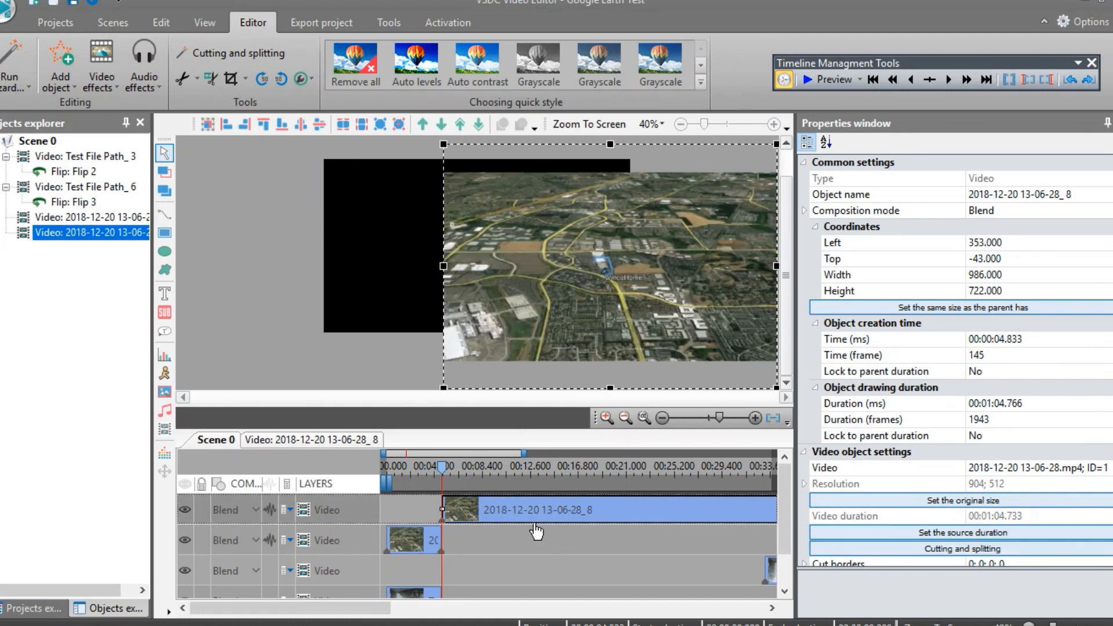
# Step: Check the joint between the two map segments frame by frame and bring the remaining Test File Path segment into view
pyautogui.click(914, 78)
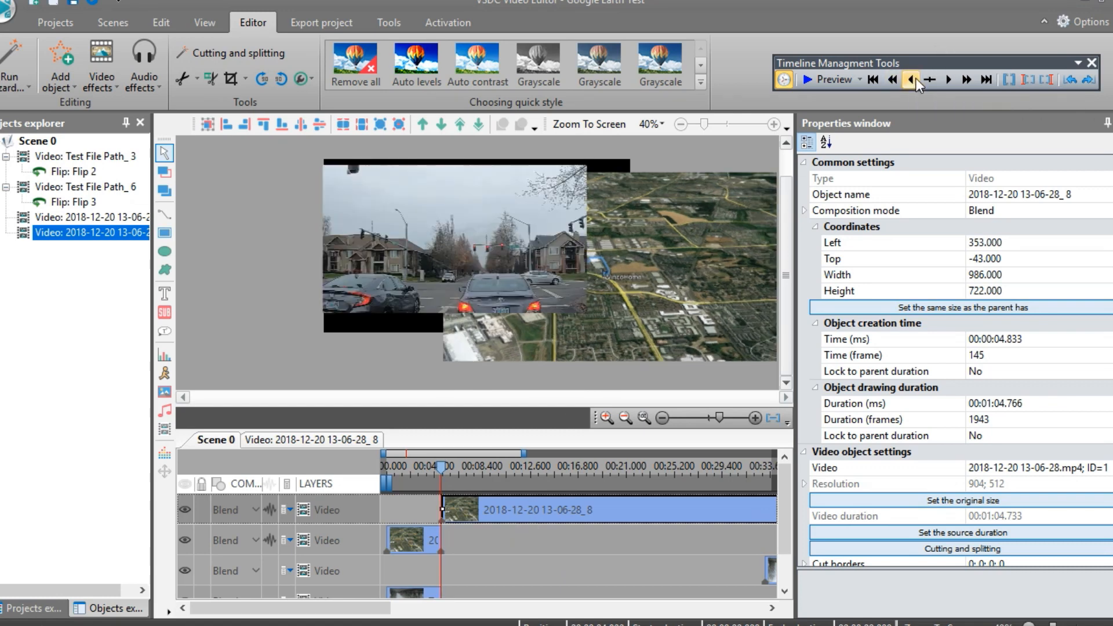
pyautogui.click(949, 78)
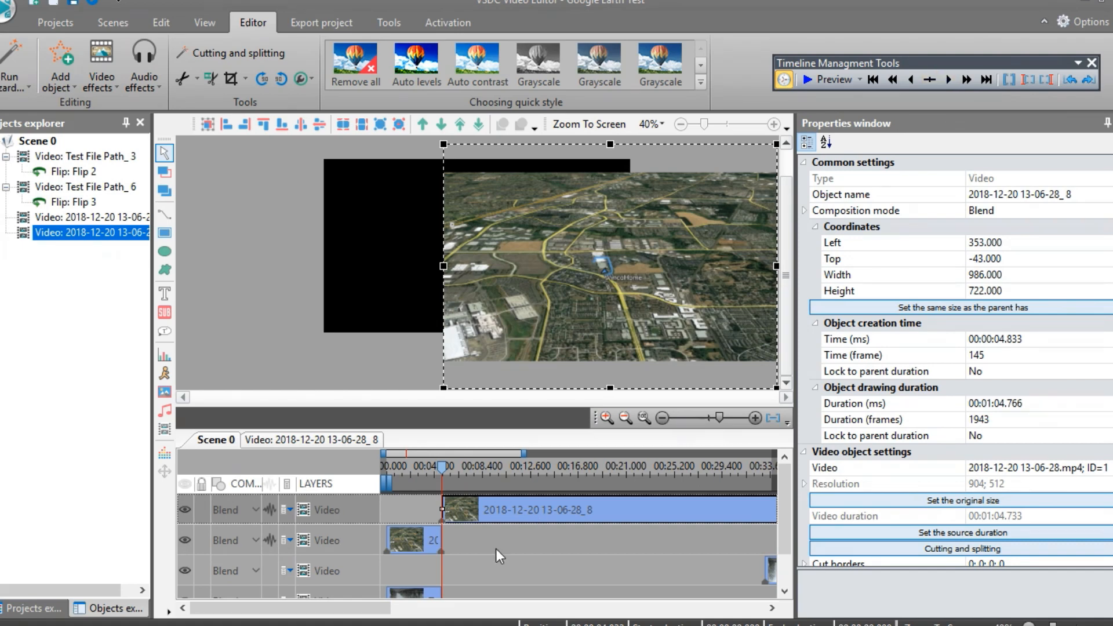
pyautogui.scroll(-1, 497, 549)
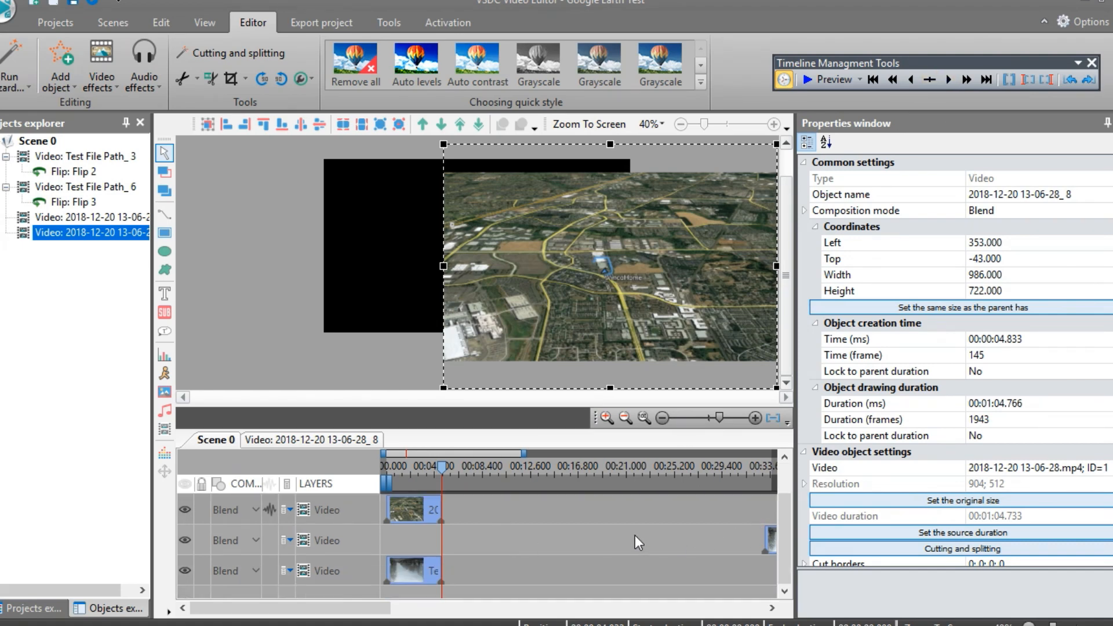
pyautogui.moveTo(327, 608); pyautogui.dragTo(411, 607)
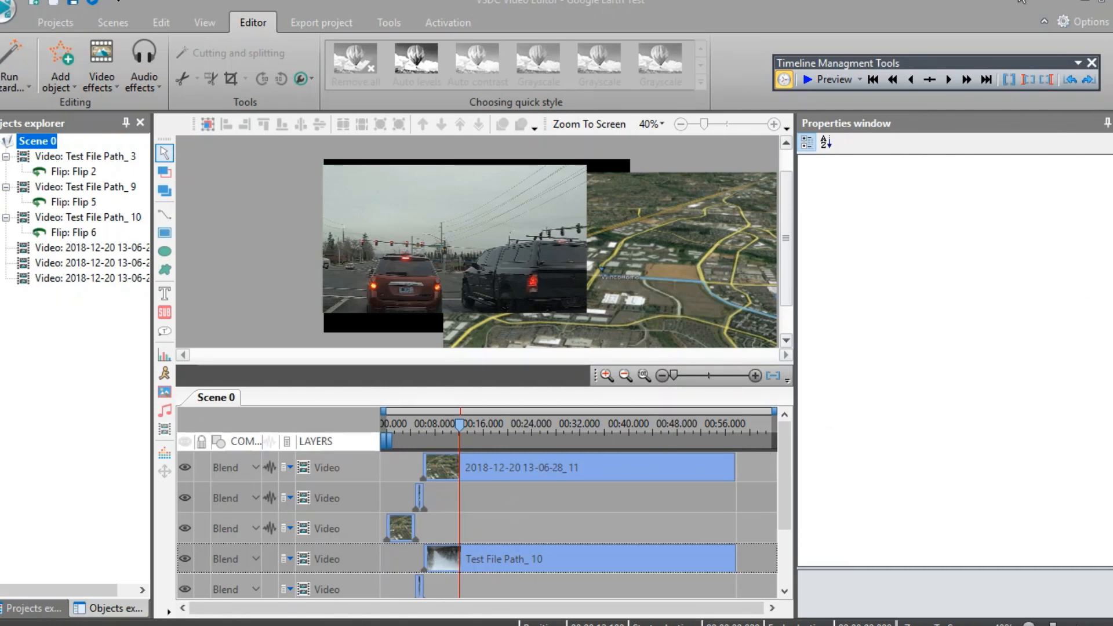
# Step: Export the project for the Web in the For YouTube format, using the 1080p (Full HD) high-quality H.264 profile
pyautogui.click(315, 22)
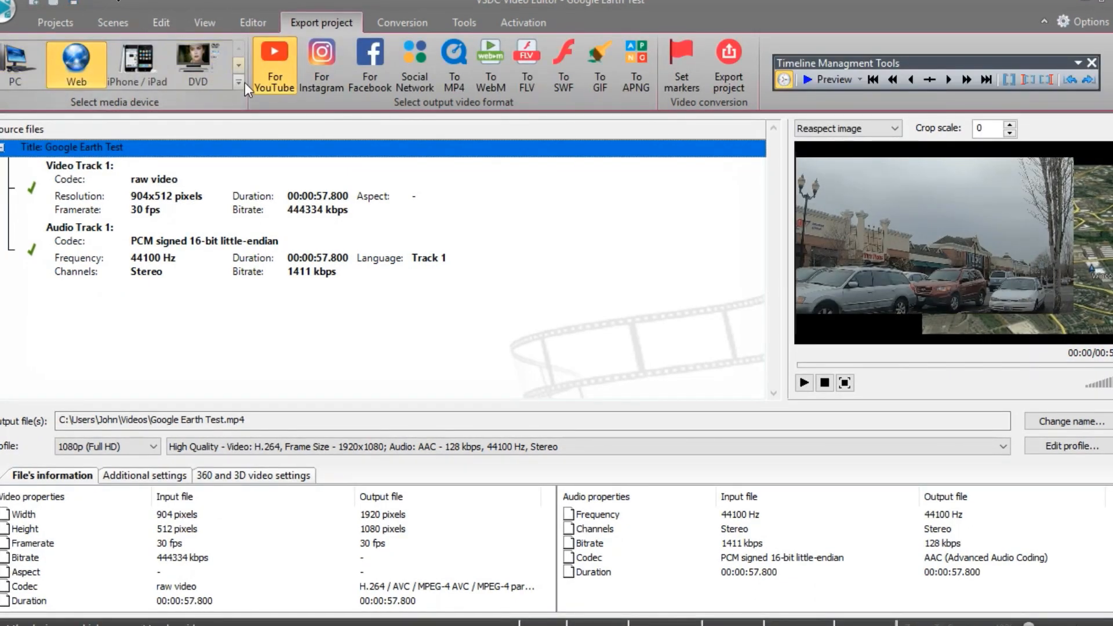
pyautogui.click(241, 65)
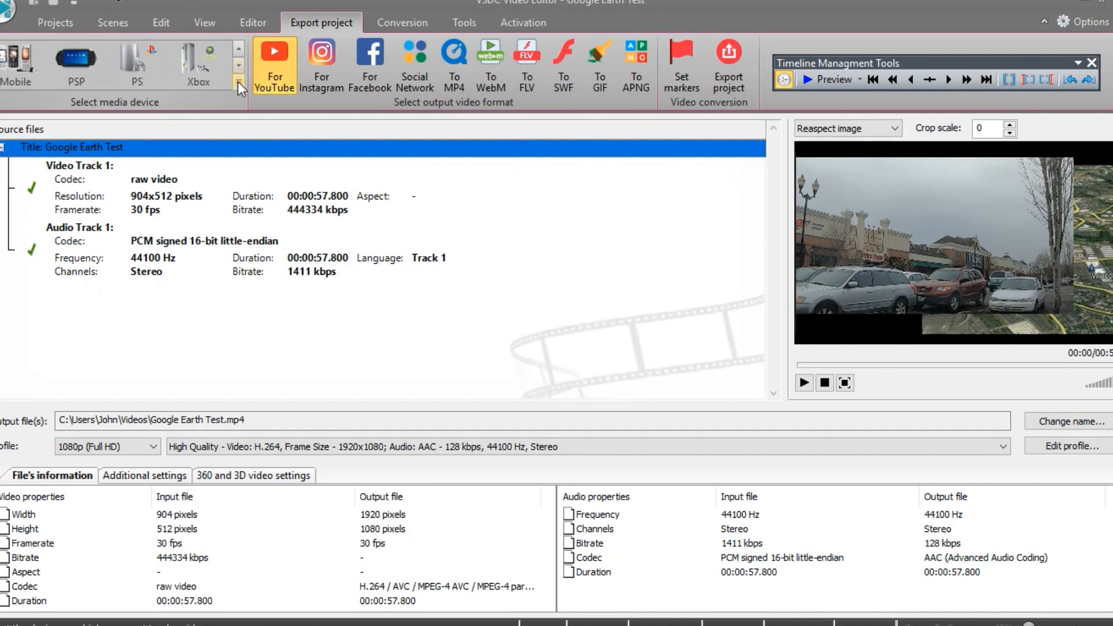
pyautogui.click(239, 48)
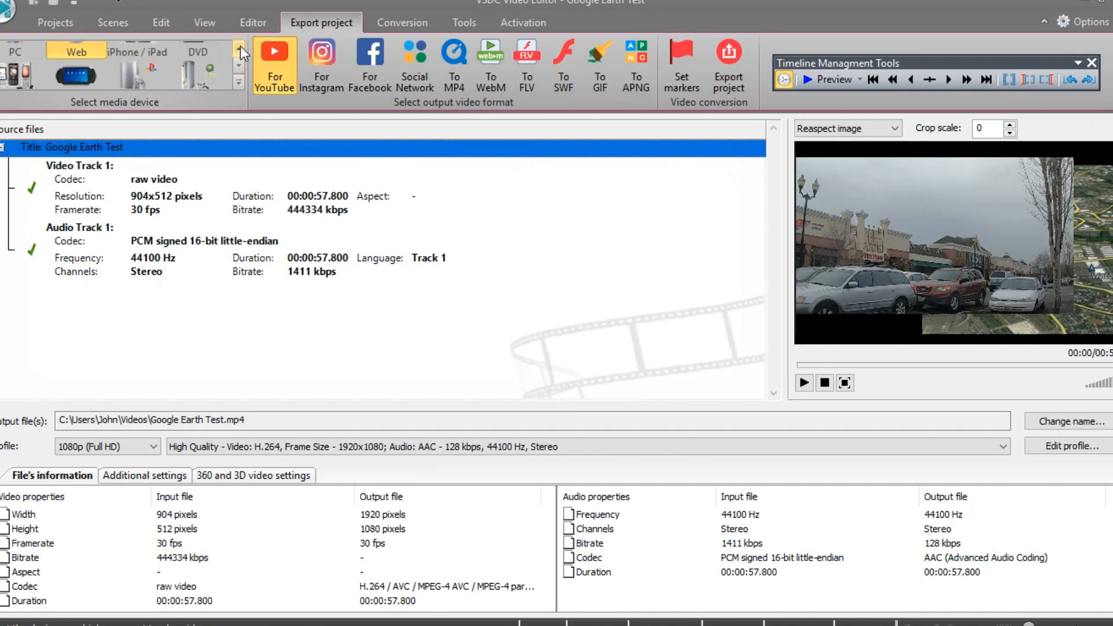
pyautogui.click(7, 64)
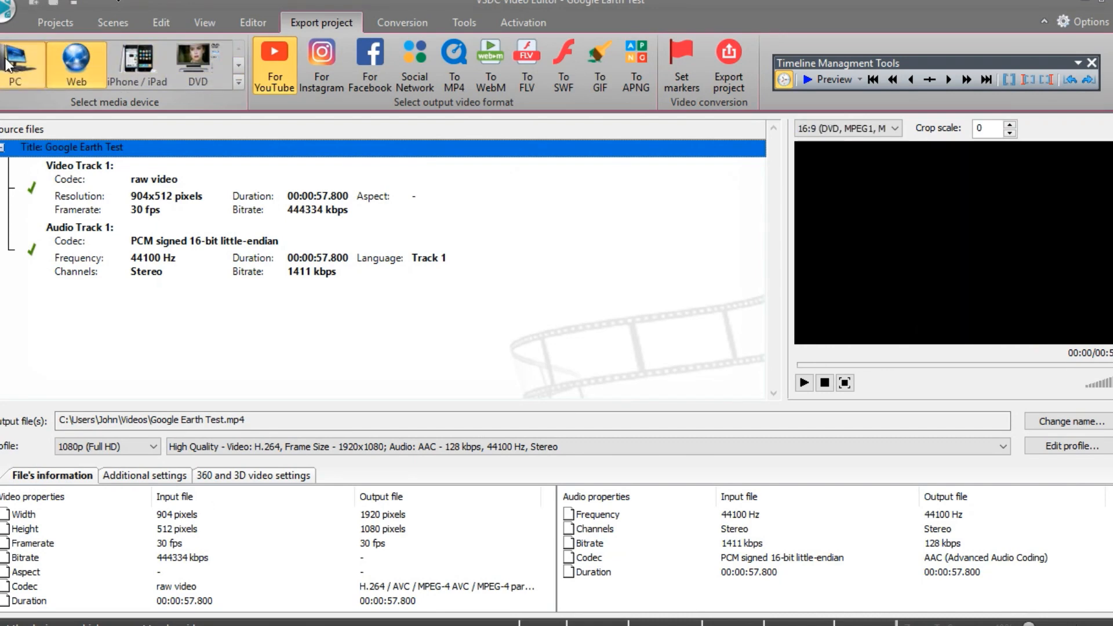
pyautogui.click(81, 61)
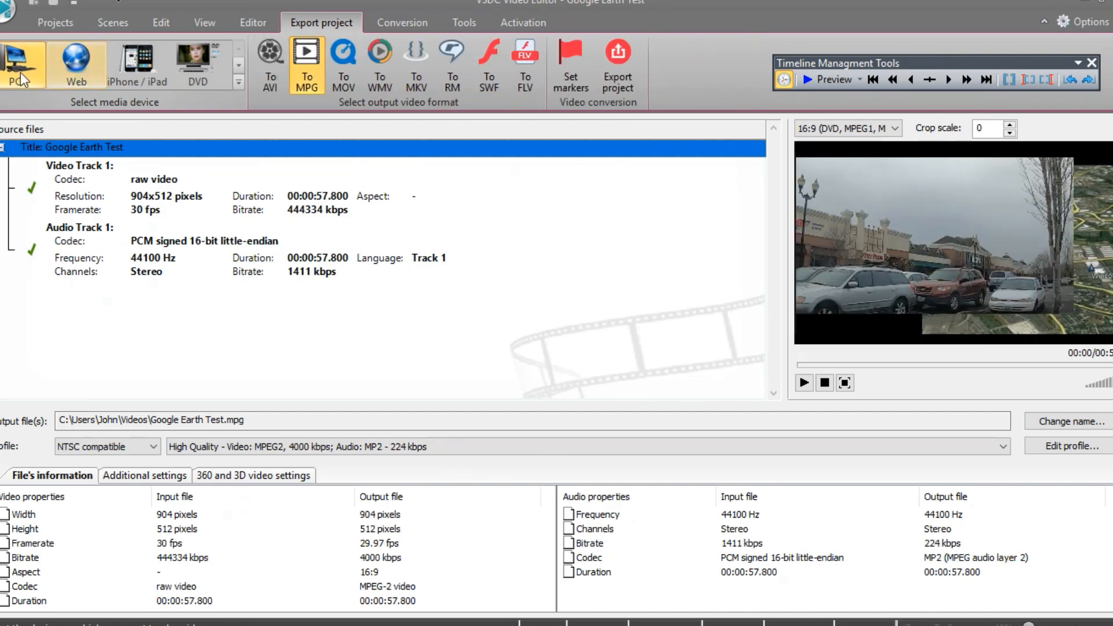
pyautogui.click(76, 62)
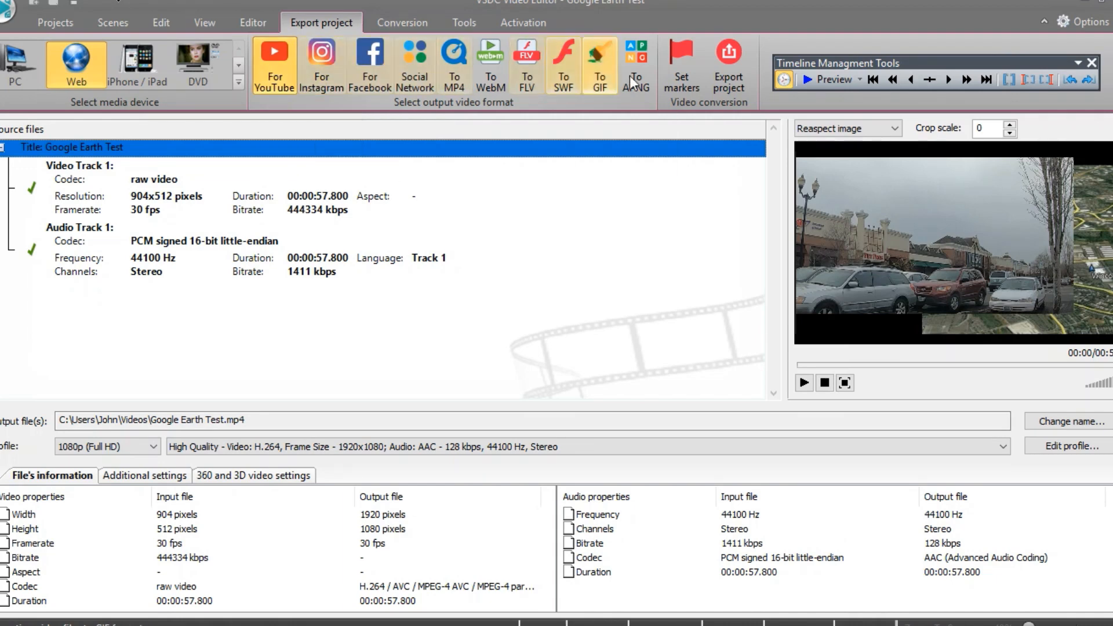
pyautogui.click(720, 50)
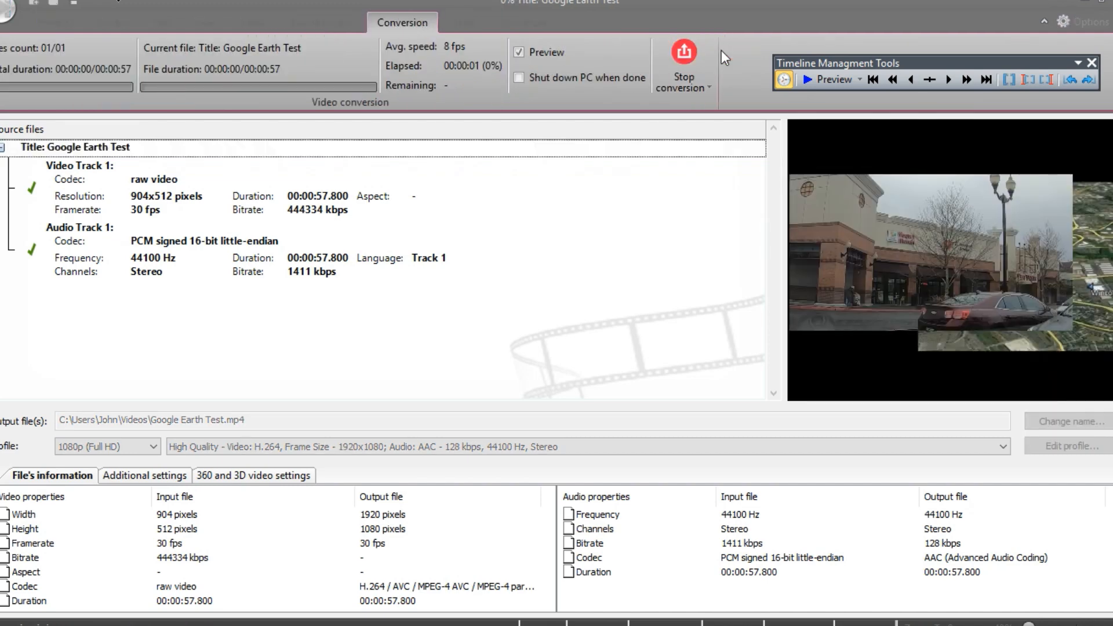